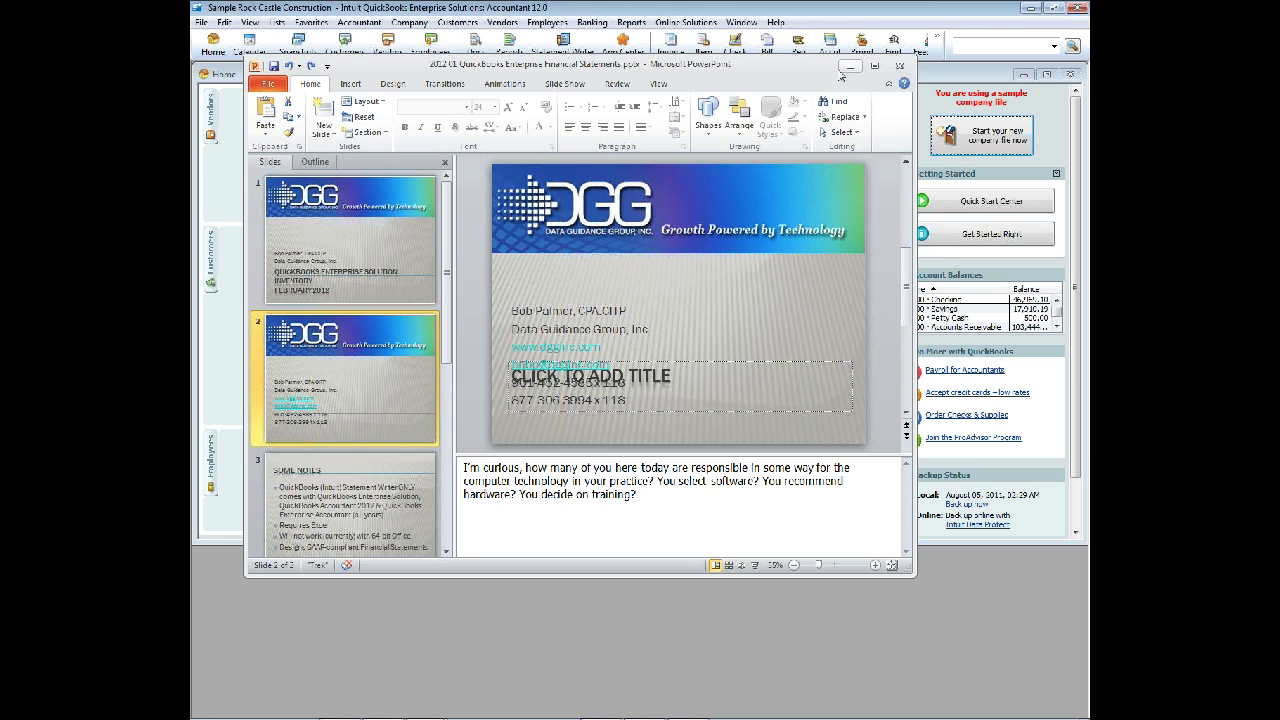
- Switch from the presentation to QuickBooks and open the Item List maximized
left_click(850, 66)
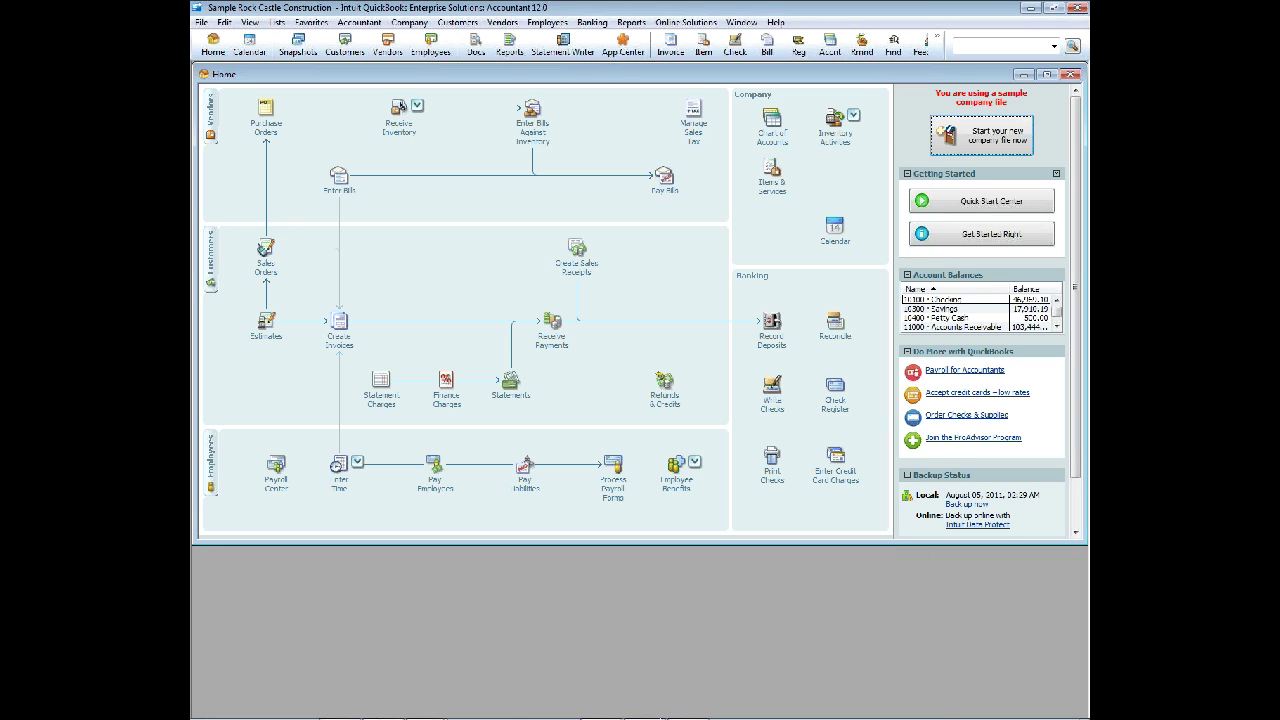
left_click(705, 50)
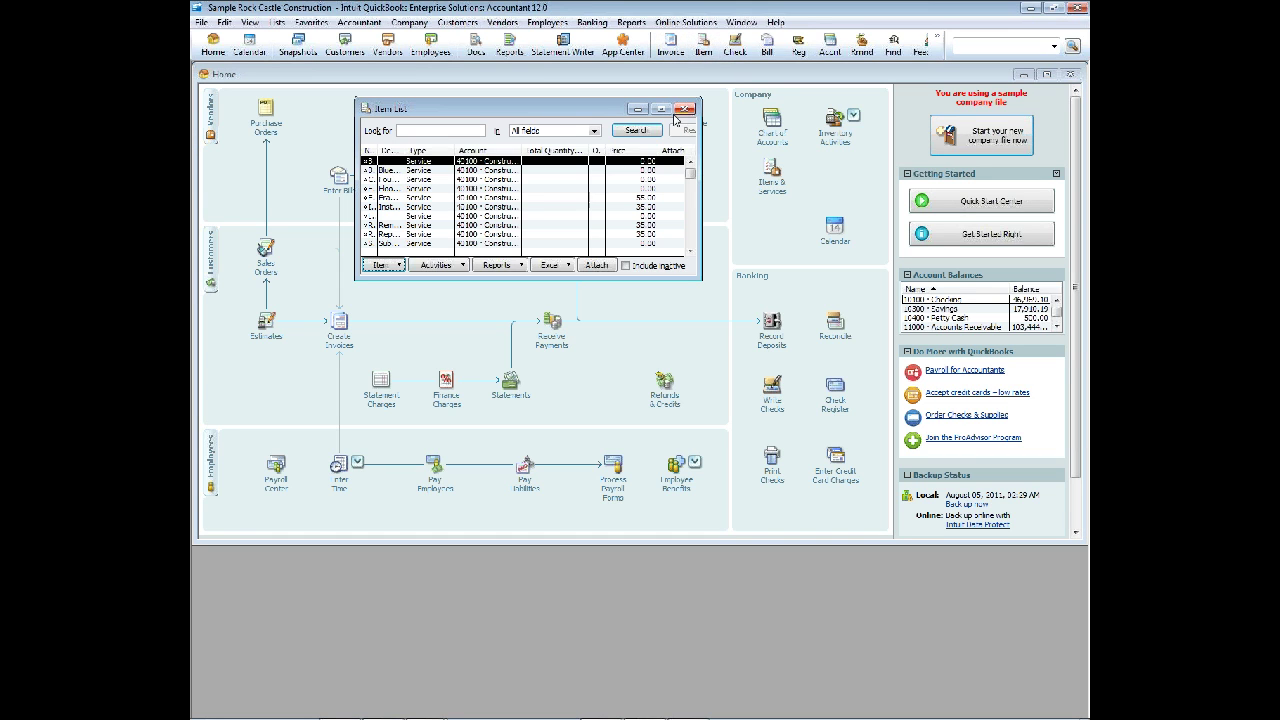
left_click(659, 110)
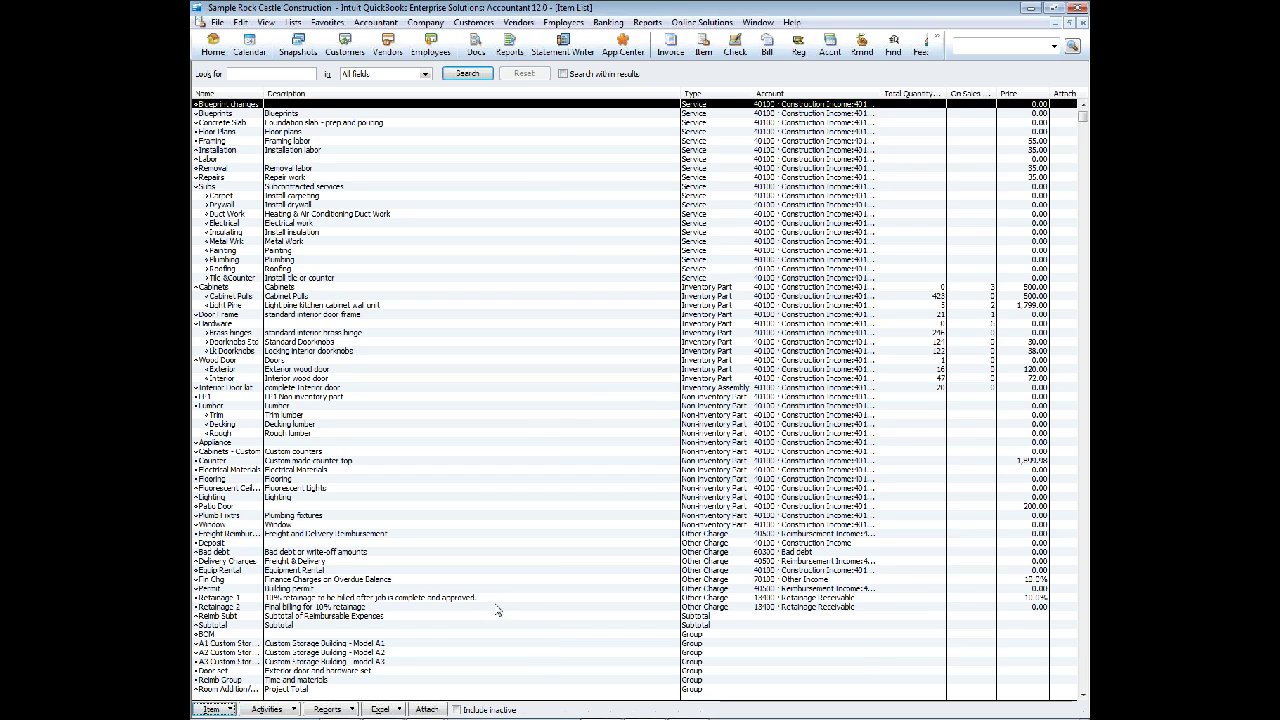
- Start a new item of type Inventory Part and name it Widget
left_click(211, 709)
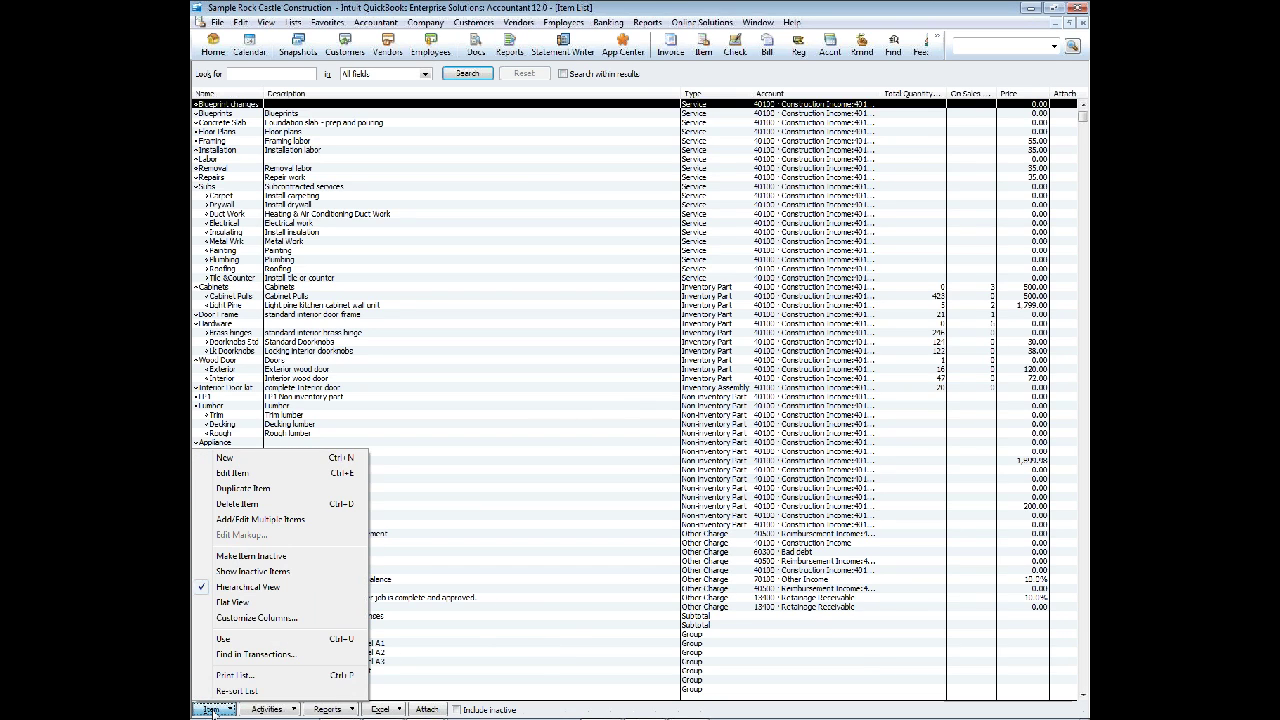
left_click(243, 461)
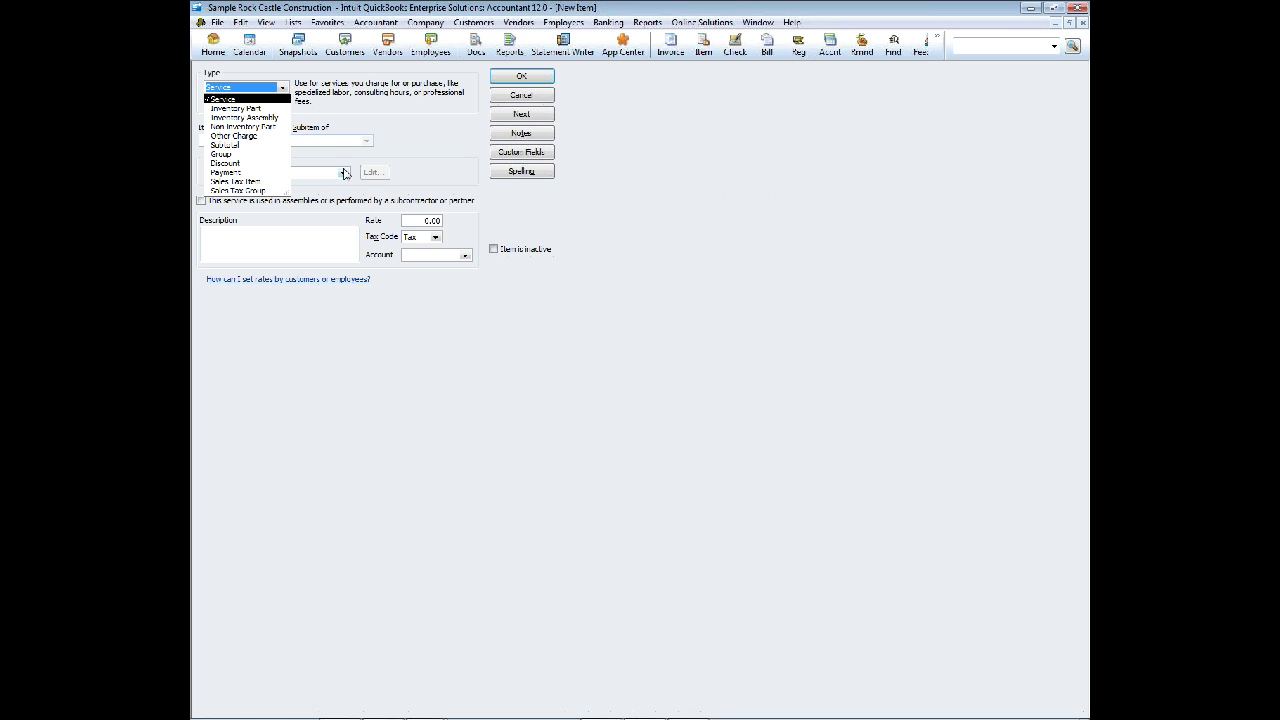
left_click(258, 108)
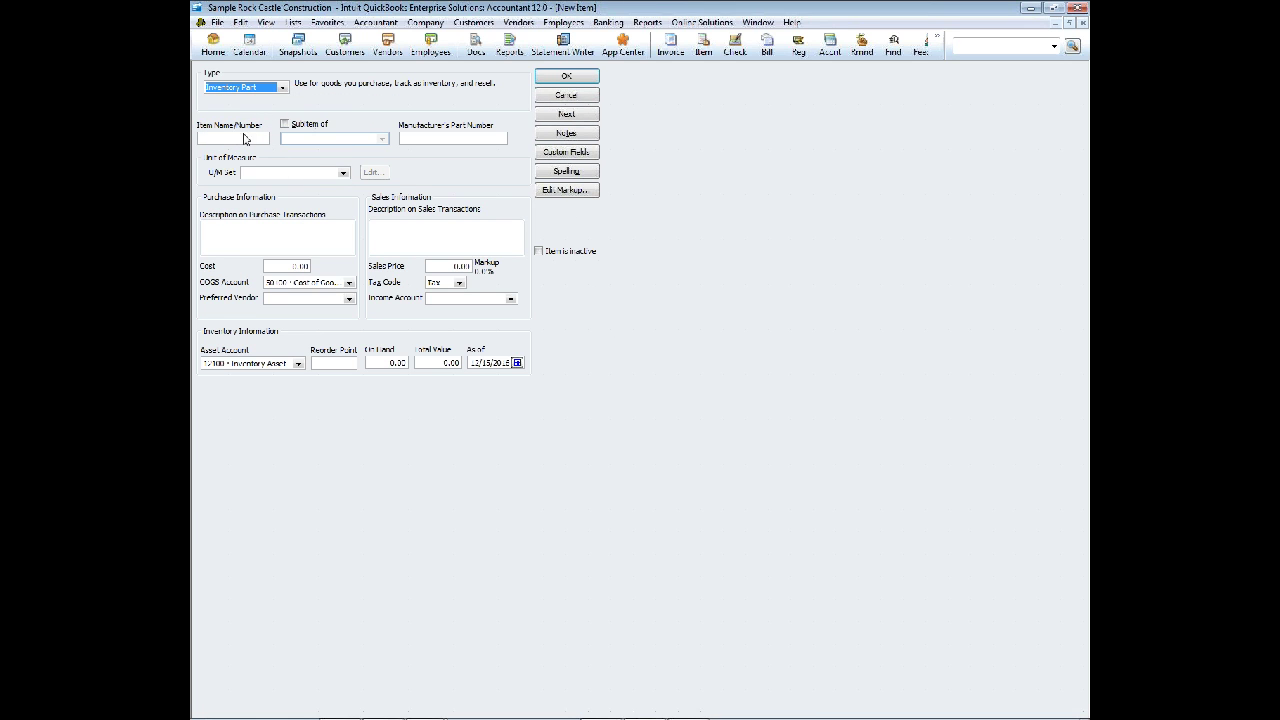
key("Tab")
type("Widget")
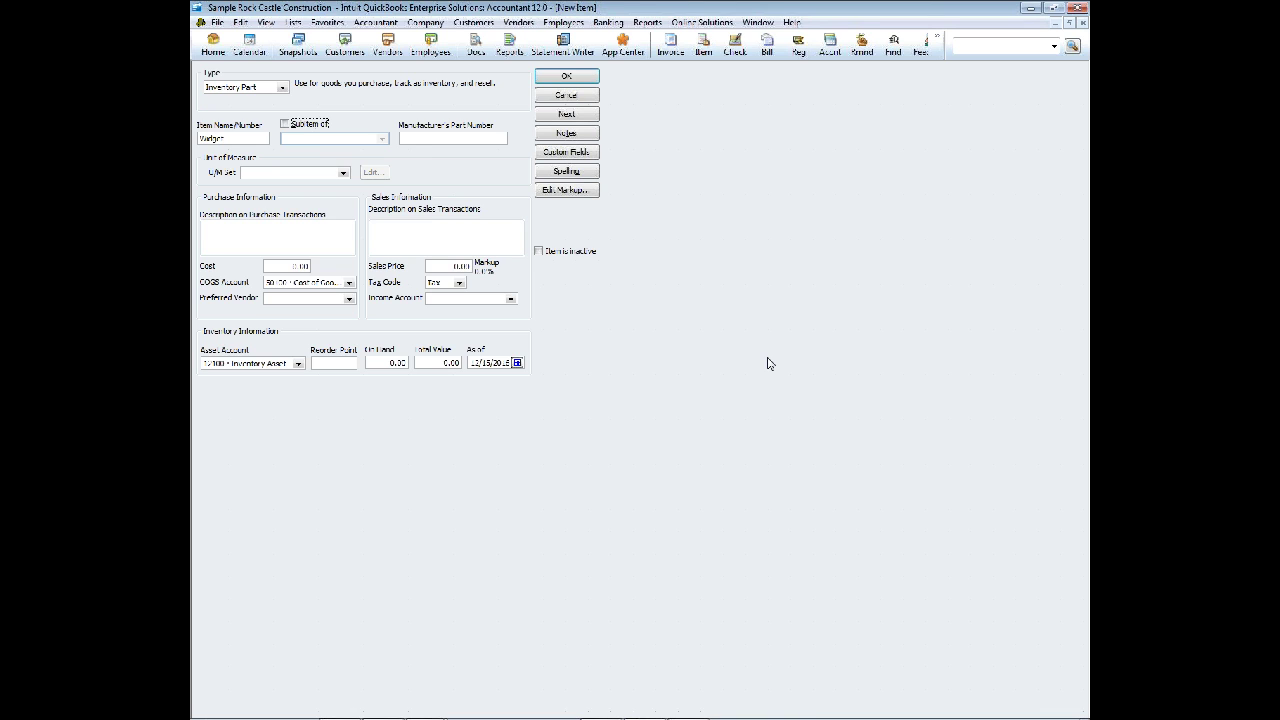
- Enter 123456 as the manufacturer's part number and look over the available unit of measure sets without choosing one
left_click(437, 140)
type("1-2456")
left_click(344, 172)
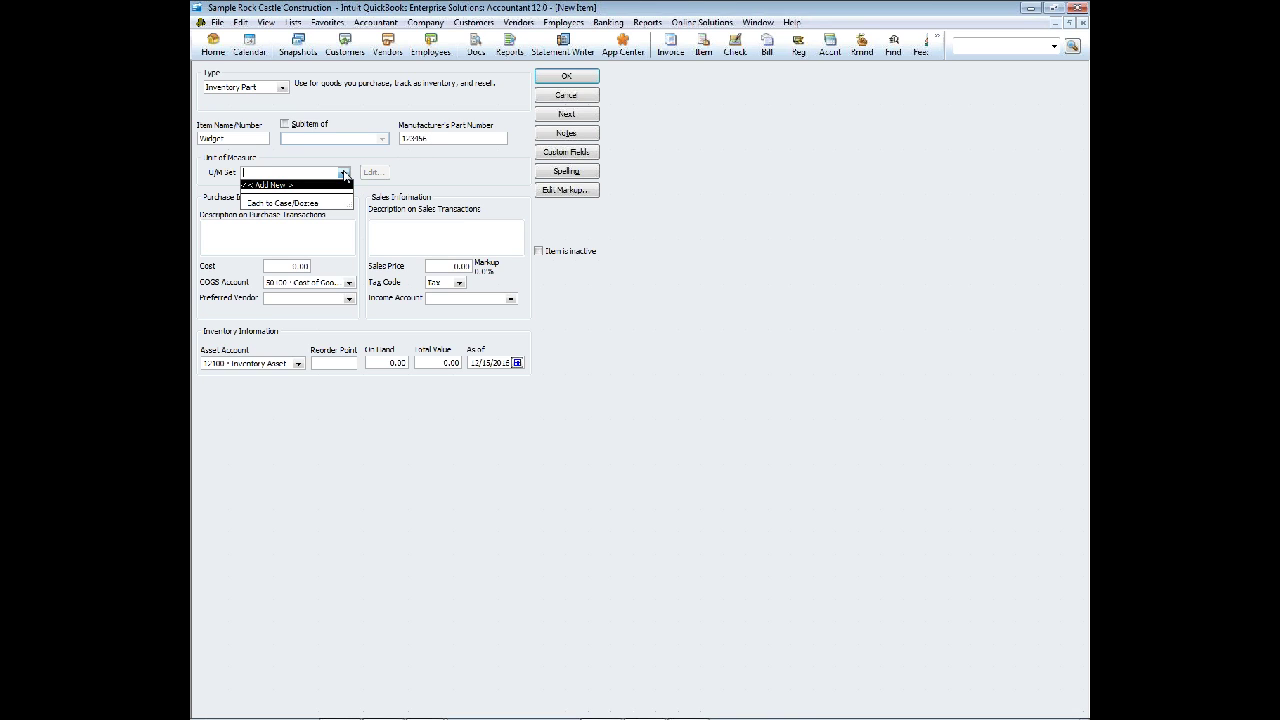
left_click(344, 173)
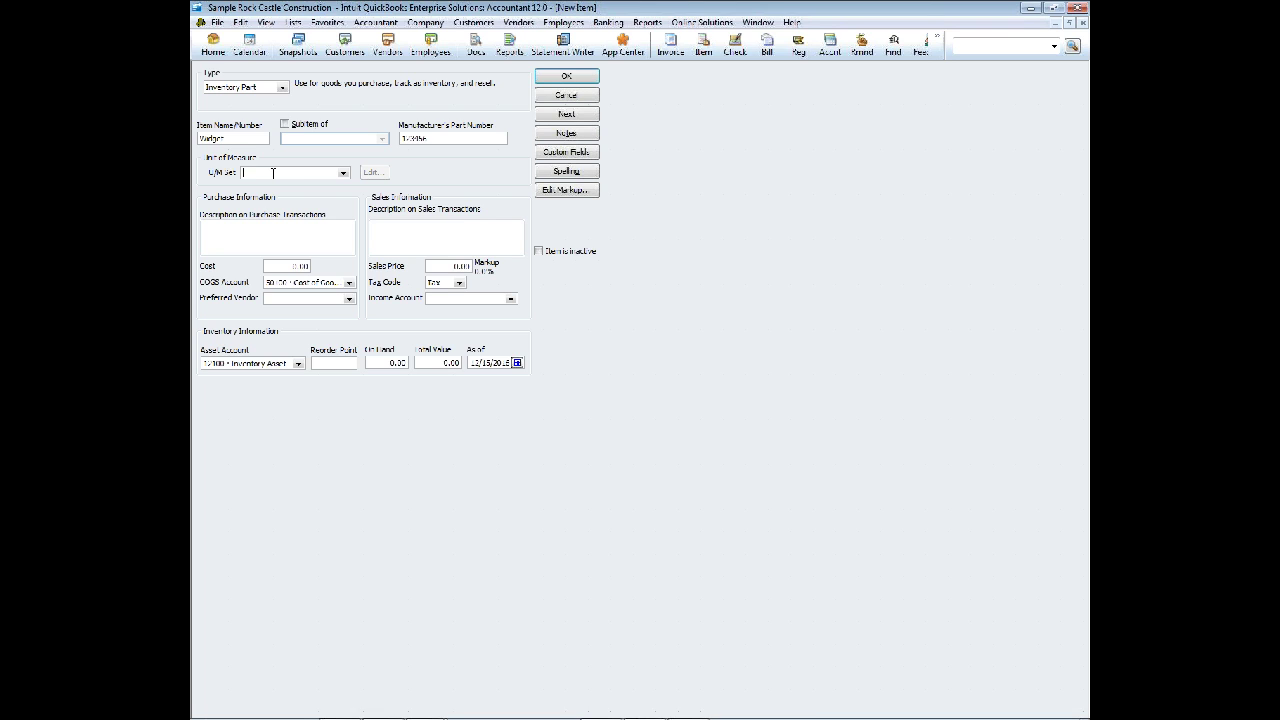
- Enter "Blue Widget - Standard" as the purchase description and carry it over to the sales description
left_click(249, 225)
type("ue Widget - Standard")
key("Tab")
key("Tab")
key("Tab")
key("Tab")
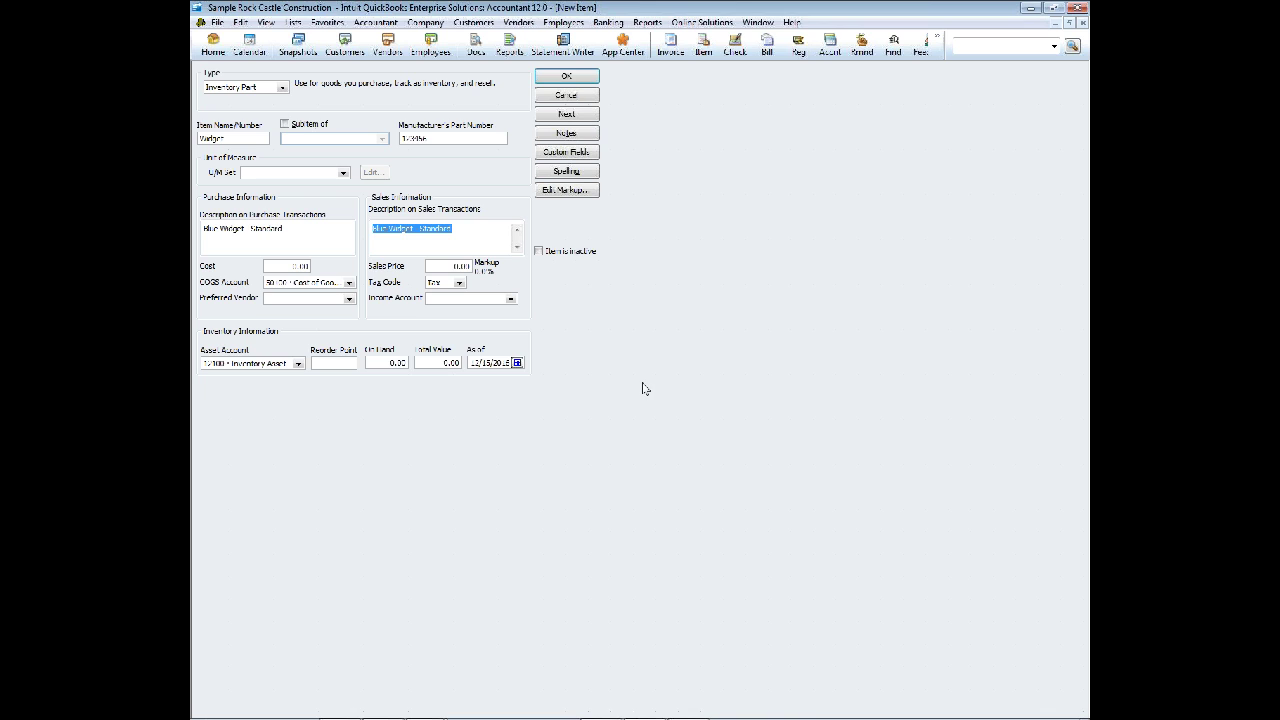
- Set the Widget's cost to 10.00 and its sales price to 25.00
left_click(313, 265)
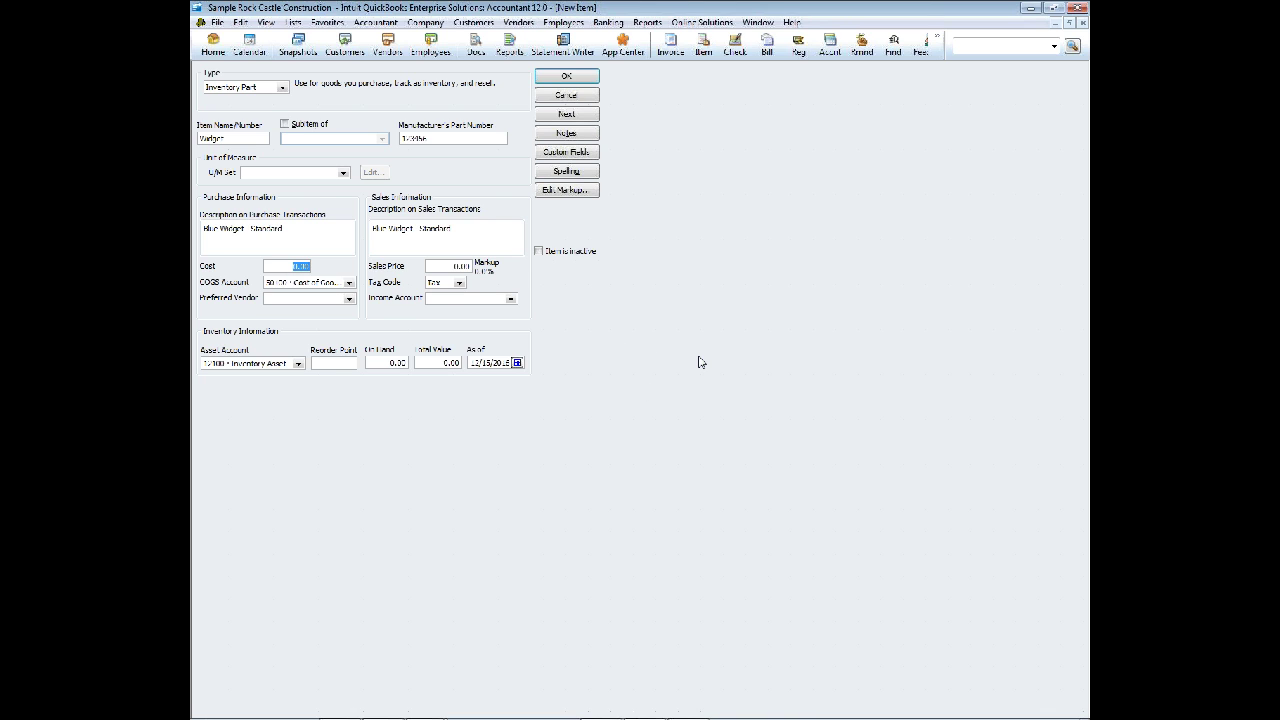
type("10")
key("Tab")
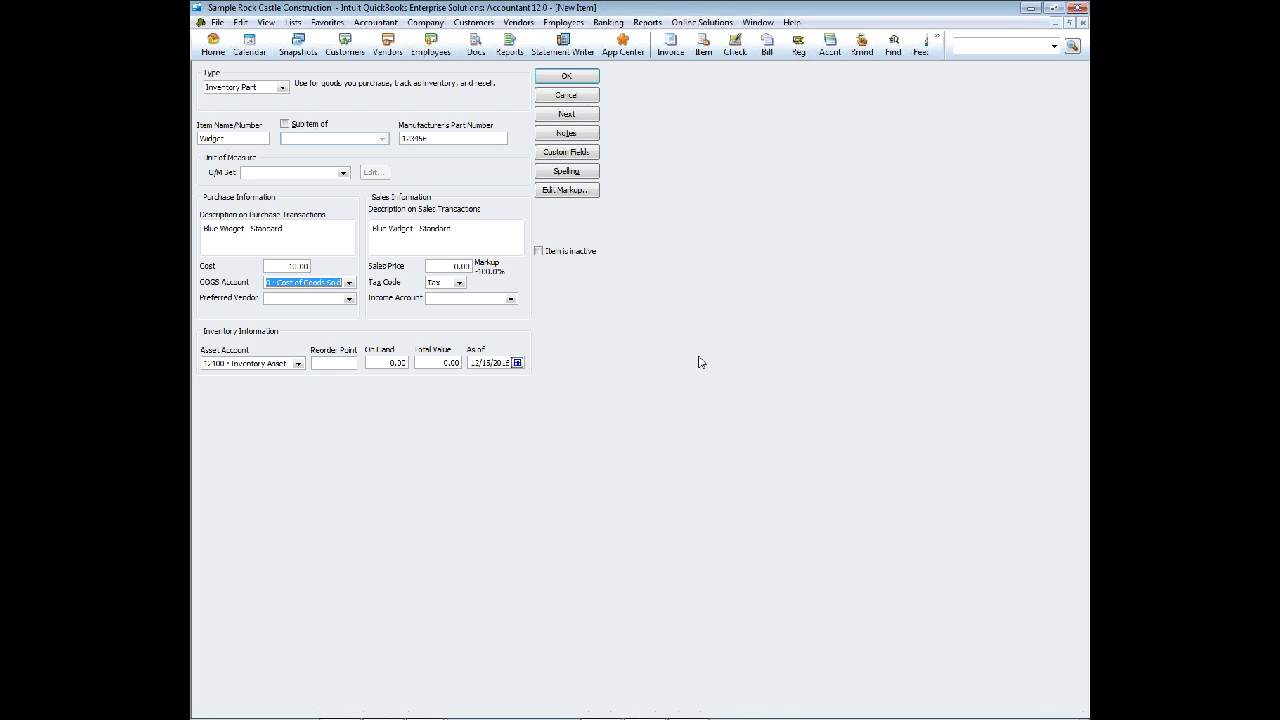
left_click_drag(444, 266, 465, 266)
type("20")
key("Tab")
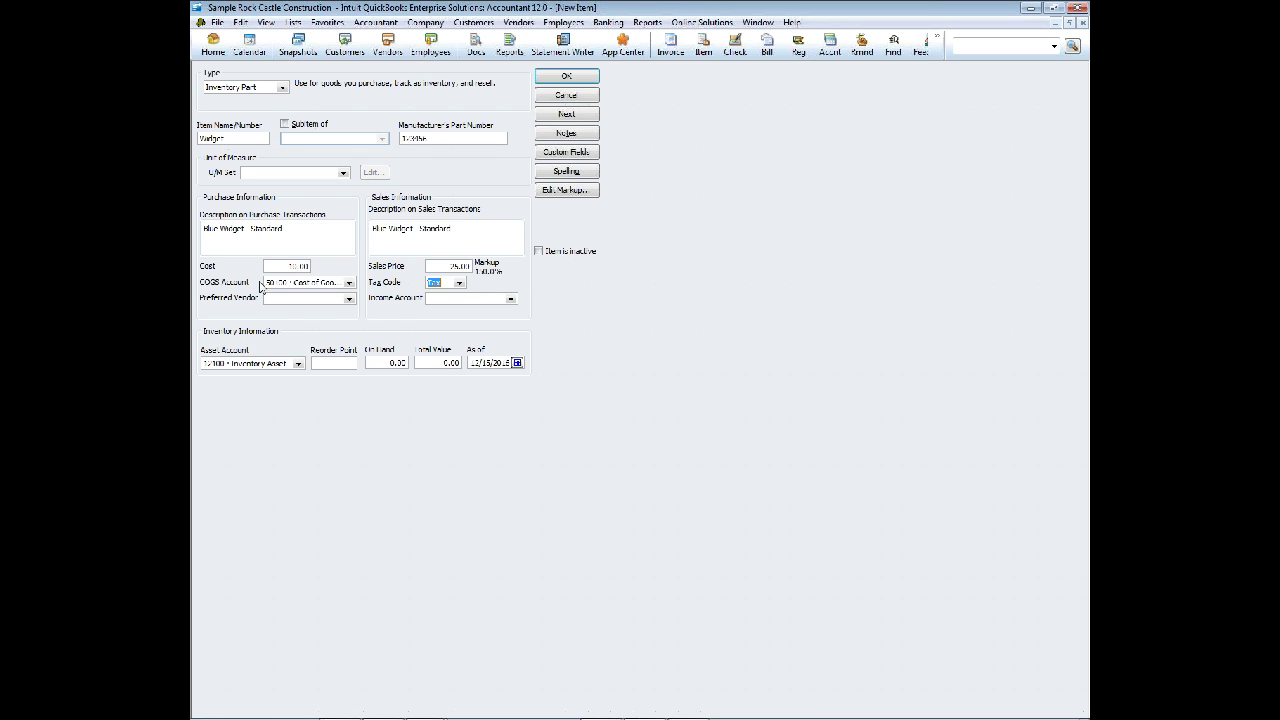
- Assign 50100 Cost of Goods Sold as the COGS account and Copesan as the preferred vendor
left_click(349, 283)
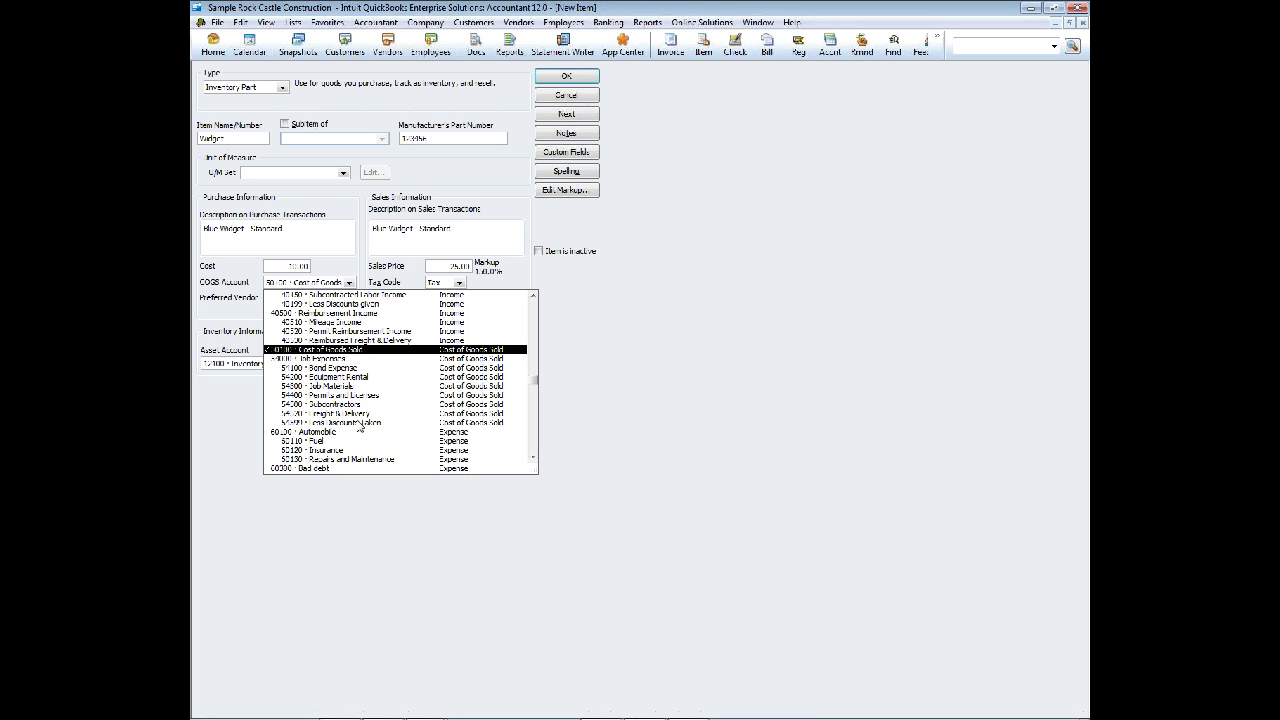
left_click(345, 352)
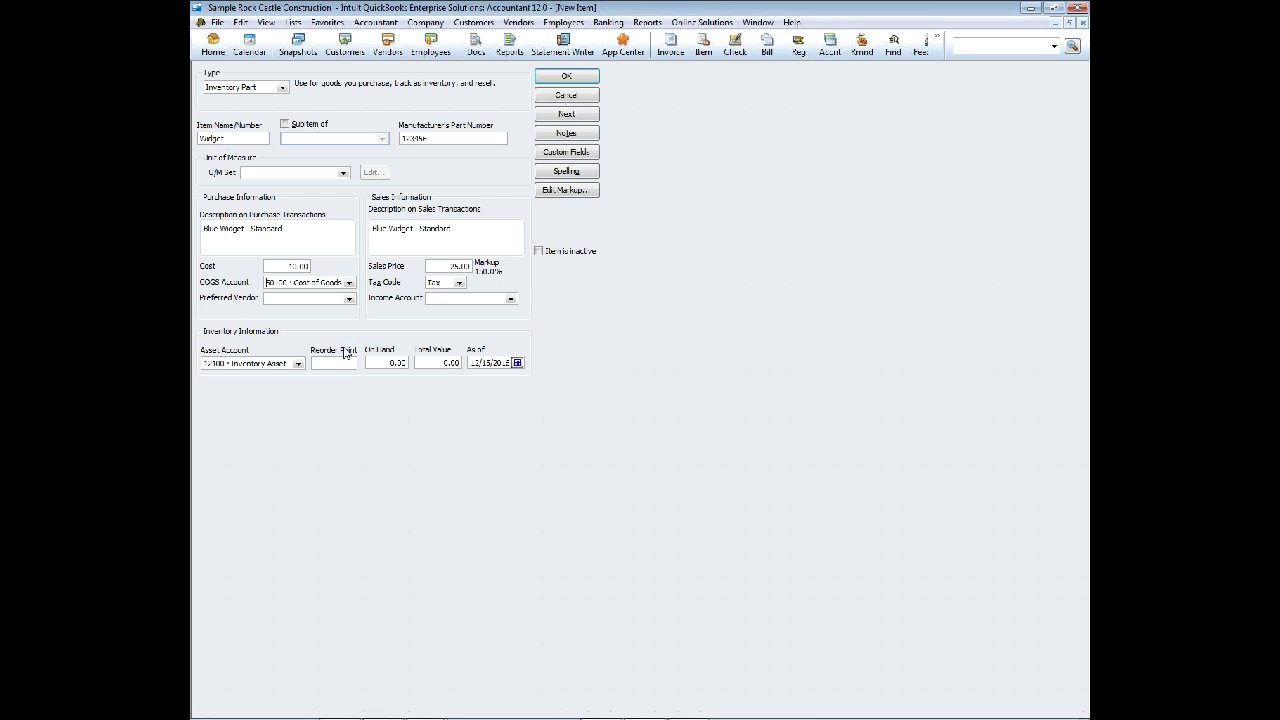
left_click(349, 299)
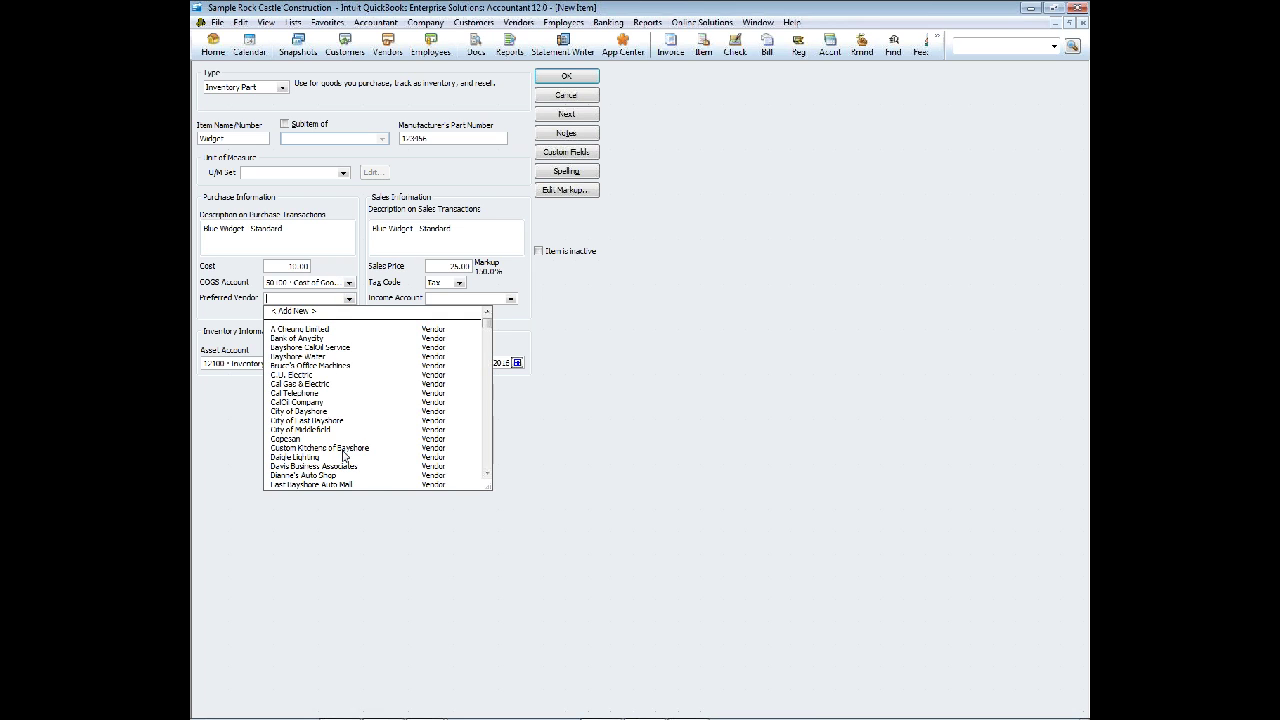
left_click(340, 439)
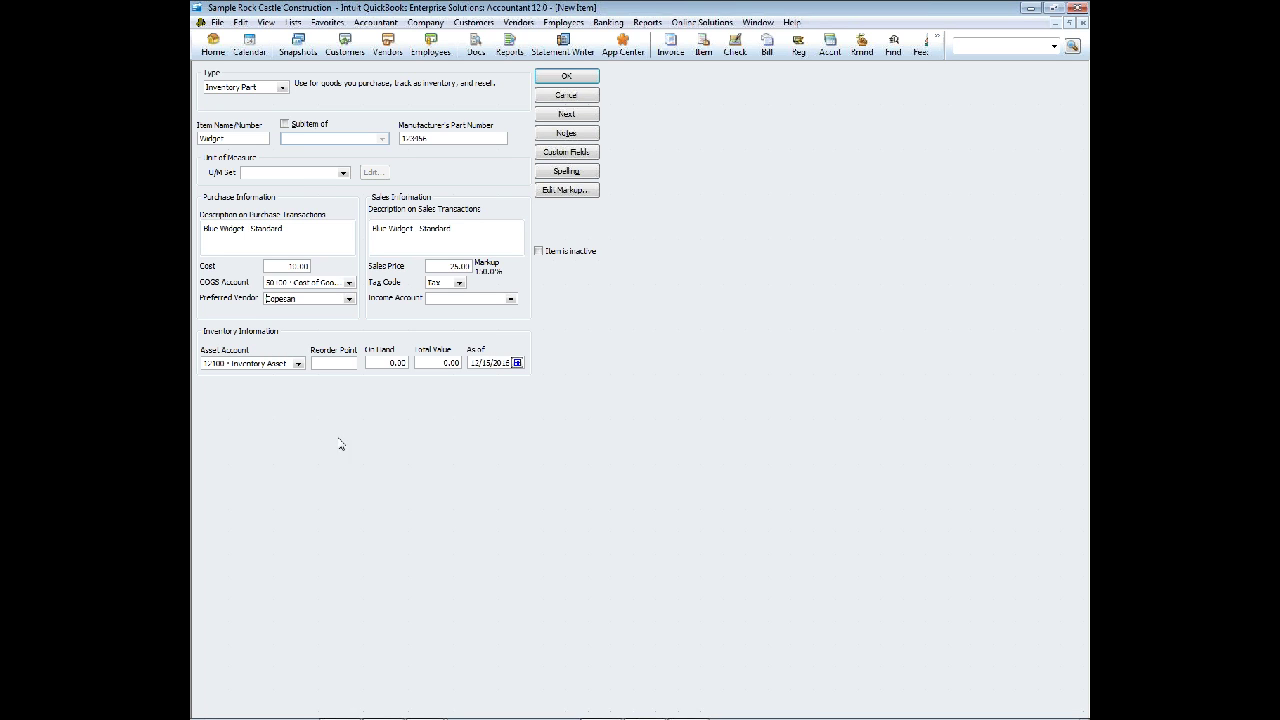
- Assign 40140 Materials Income as the income account and 12100 Inventory Asset as the asset account
left_click(511, 300)
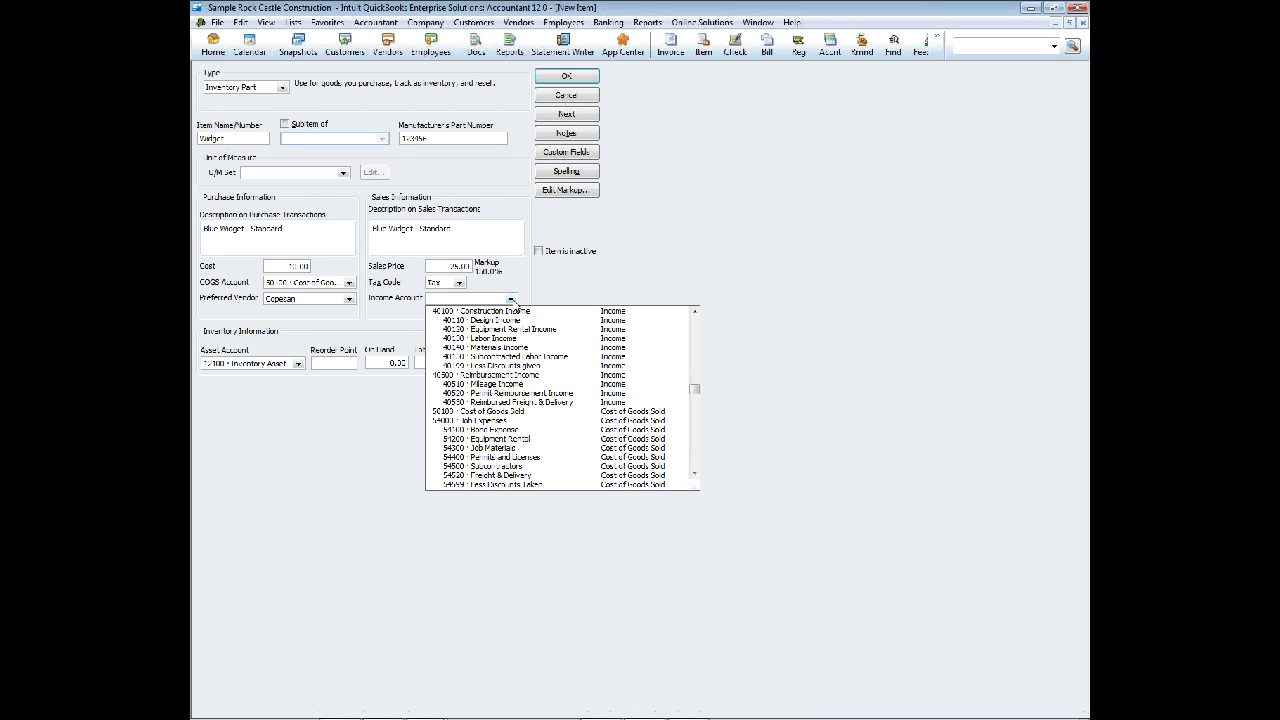
scroll(508, 346, "up", 3)
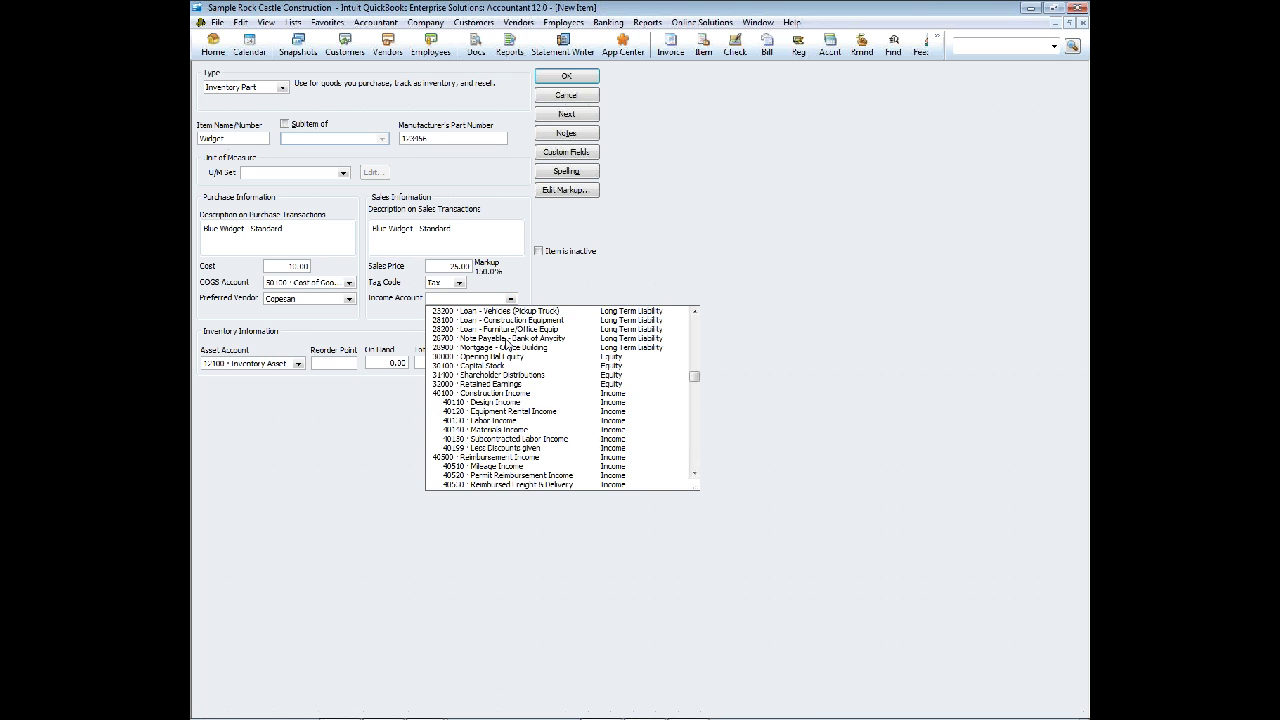
left_click(498, 430)
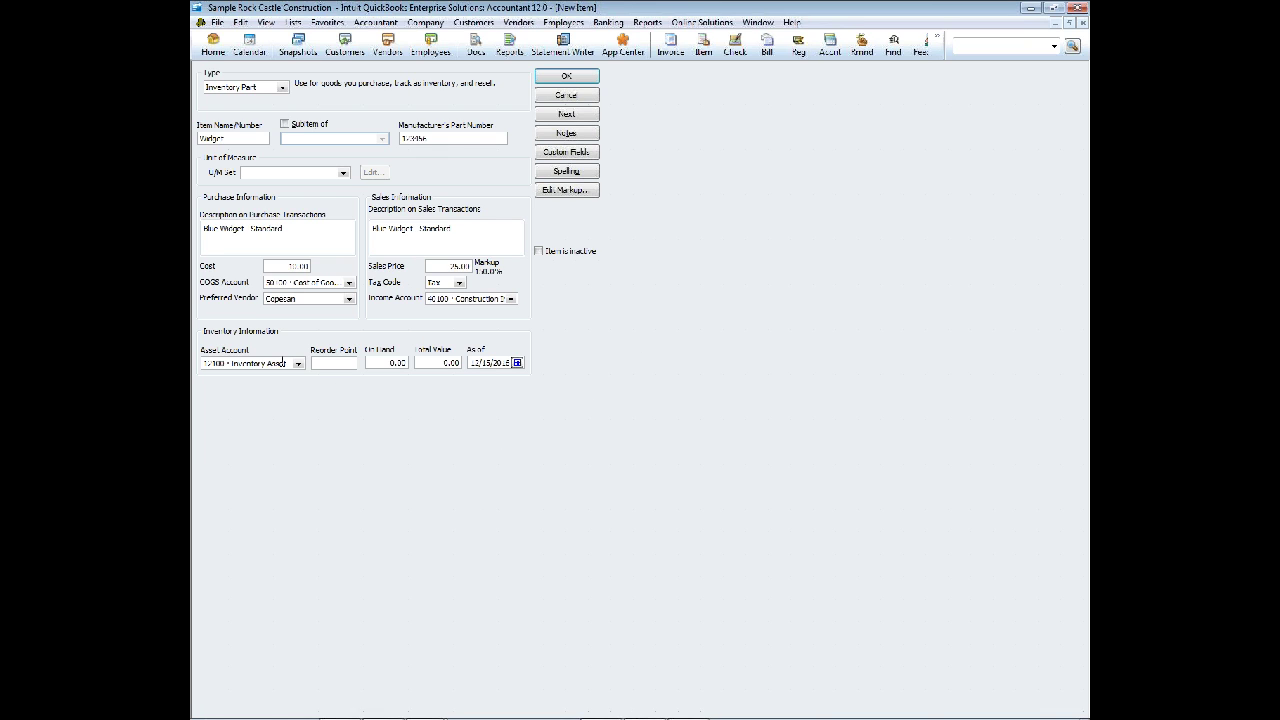
left_click(298, 363)
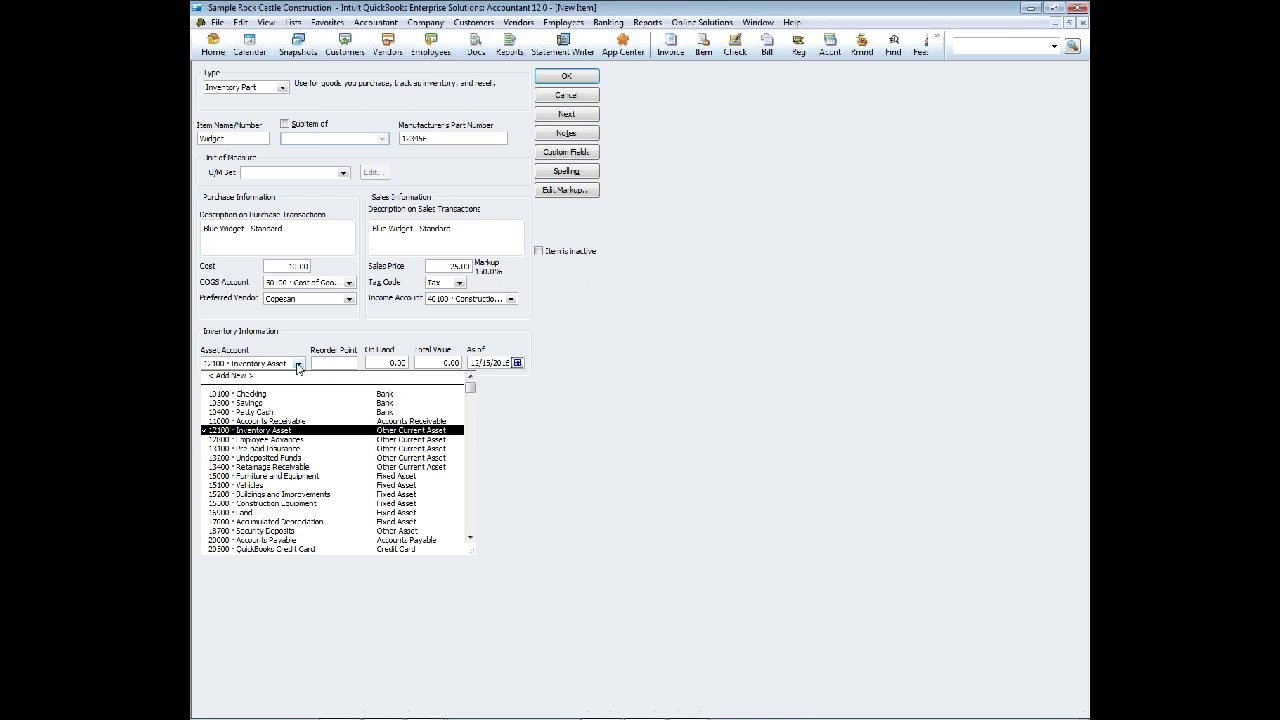
left_click(297, 431)
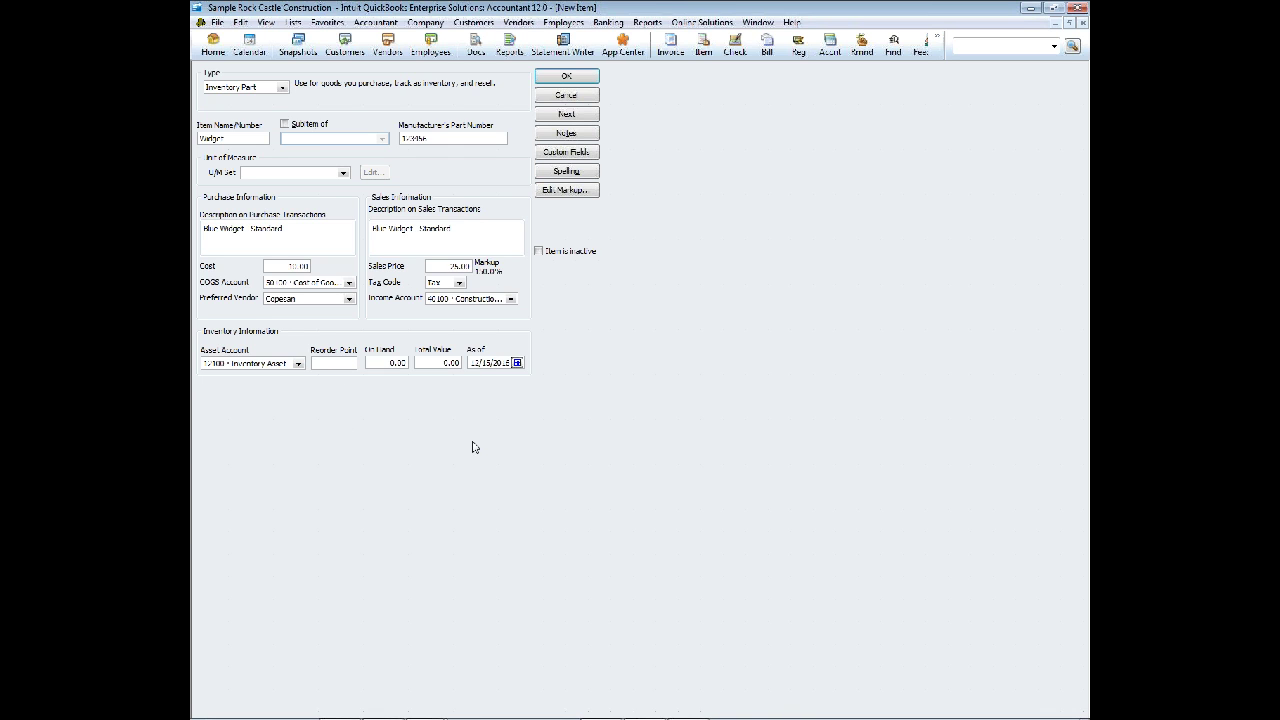
- Set the Widget's reorder point to 25 and the quantity on hand to 10
key("Tab")
type("2")
left_click(390, 362)
key("Tab")
key("shift+Tab")
type("10")
key("Tab")
left_click_drag(268, 266, 328, 270)
left_click(382, 362)
left_click(420, 364)
- Set the As of date for the opening inventory to 12/31/2016
left_click(517, 363)
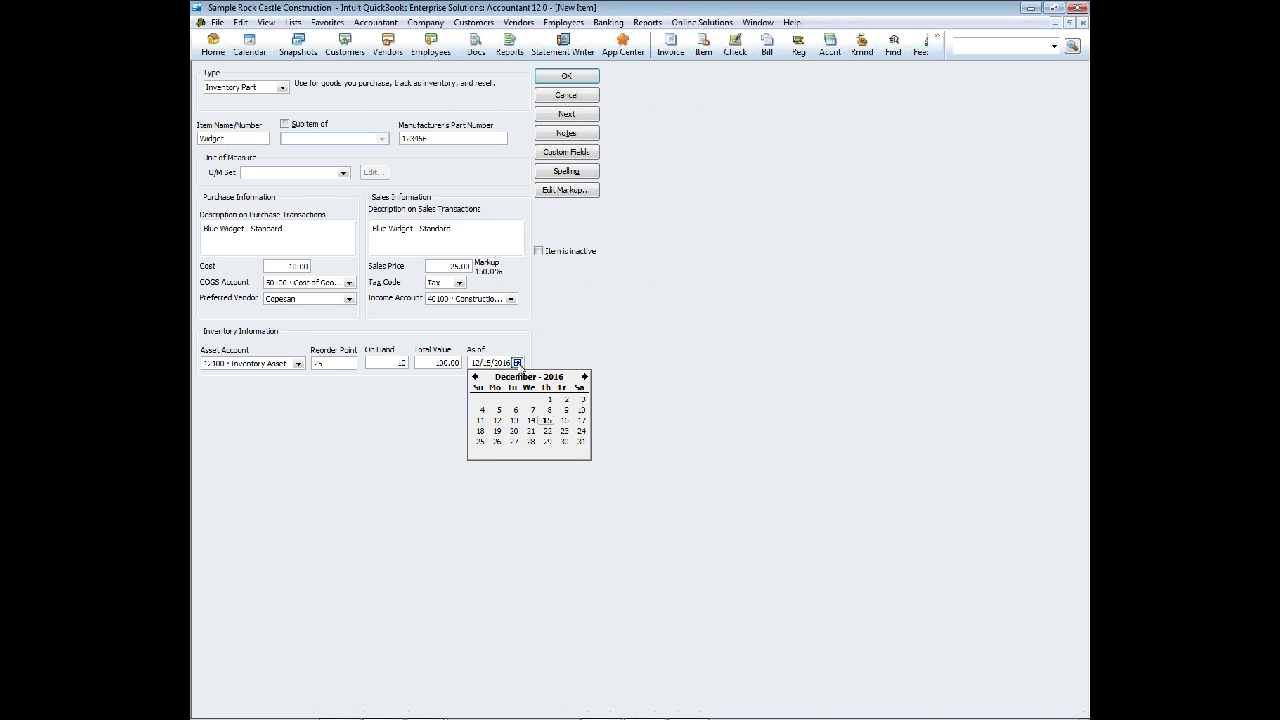
left_click(658, 395)
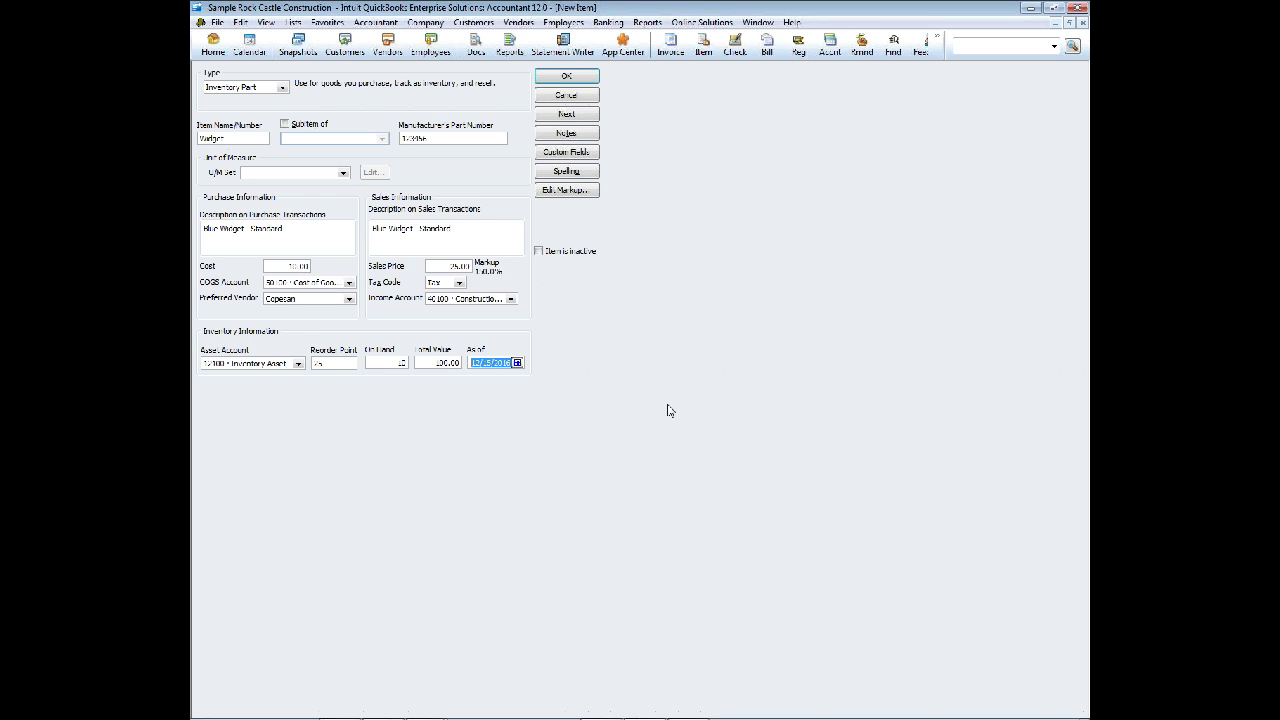
left_click(517, 363)
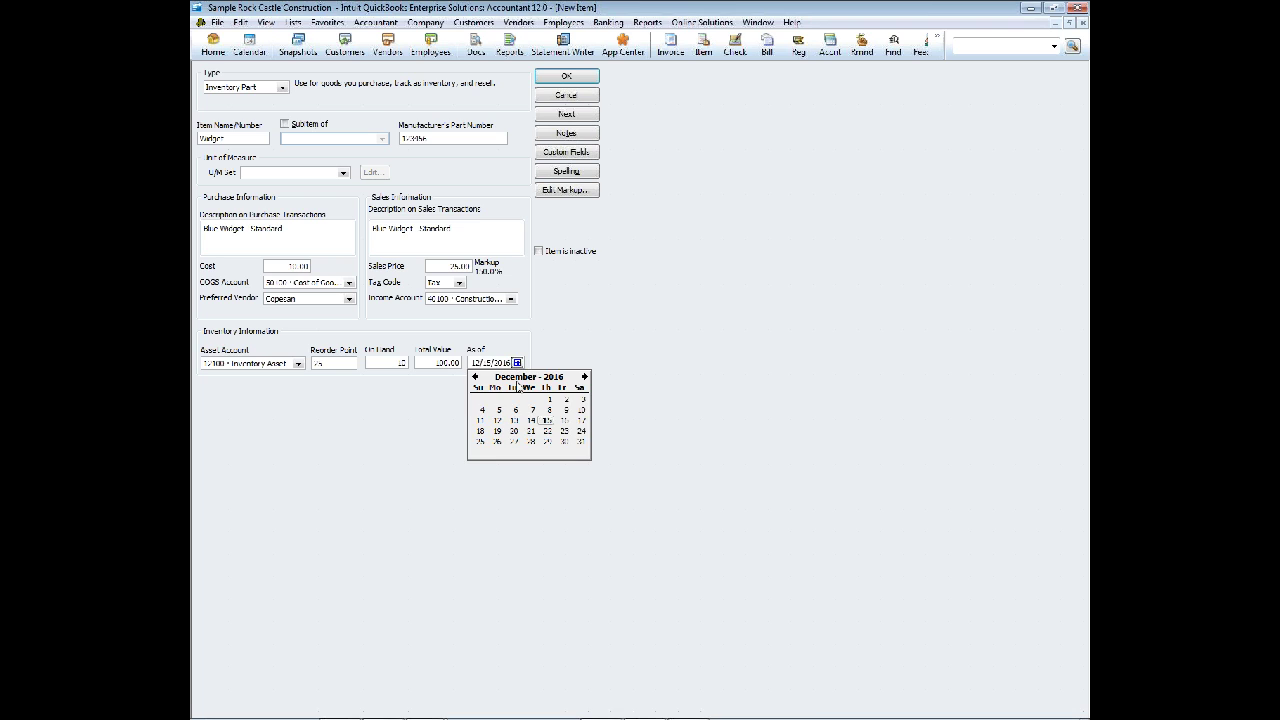
left_click(581, 441)
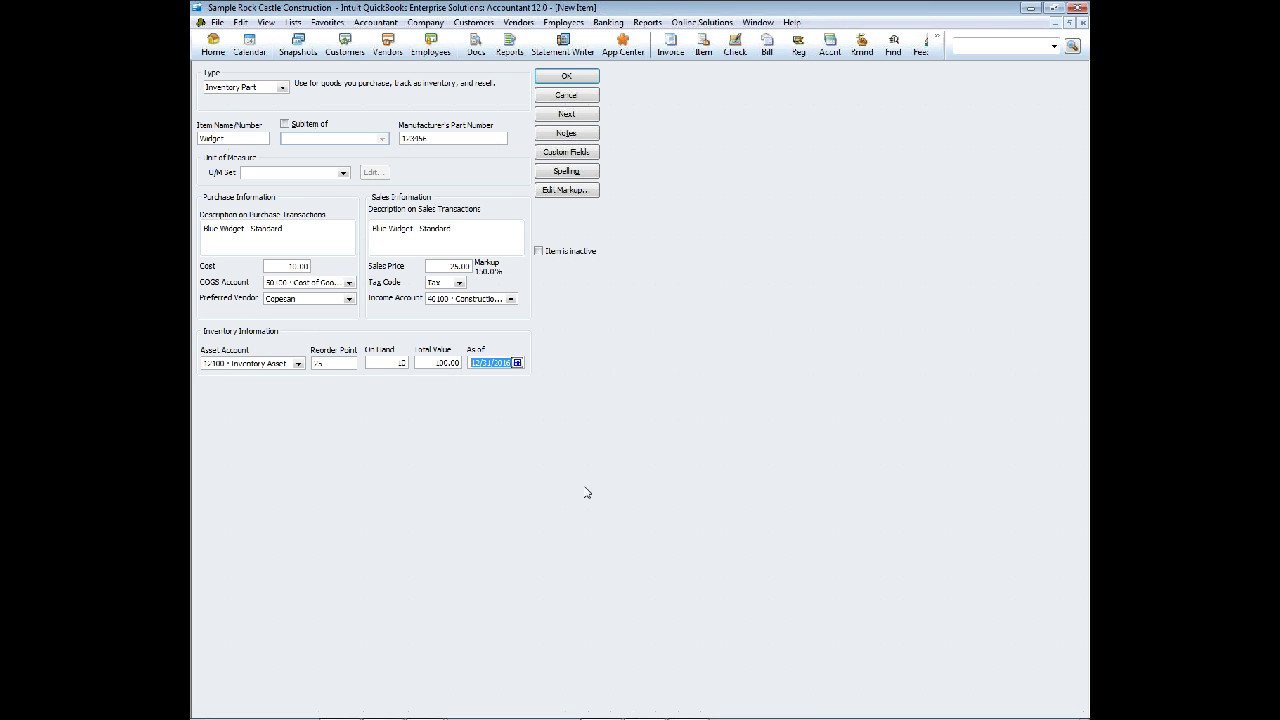
- Define an additional custom field for items labelled Color Hose and enable it for use
left_click(566, 154)
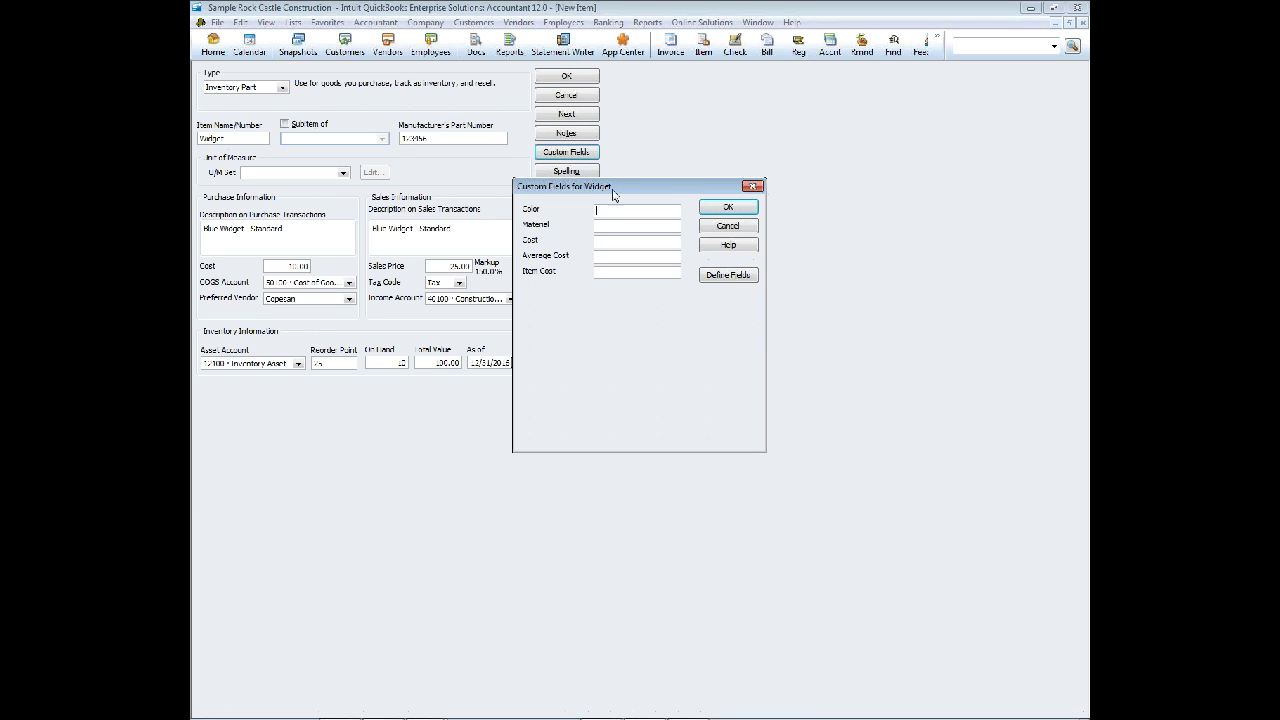
left_click(745, 230)
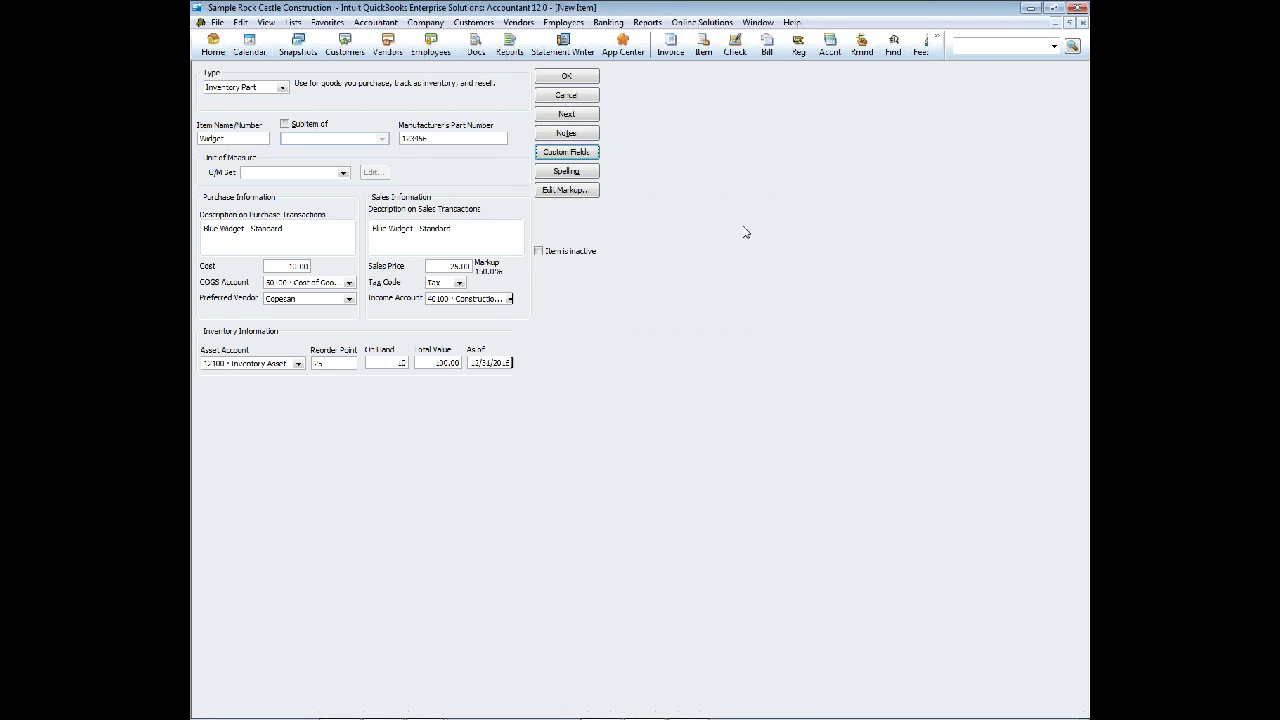
left_click(570, 153)
left_click(727, 276)
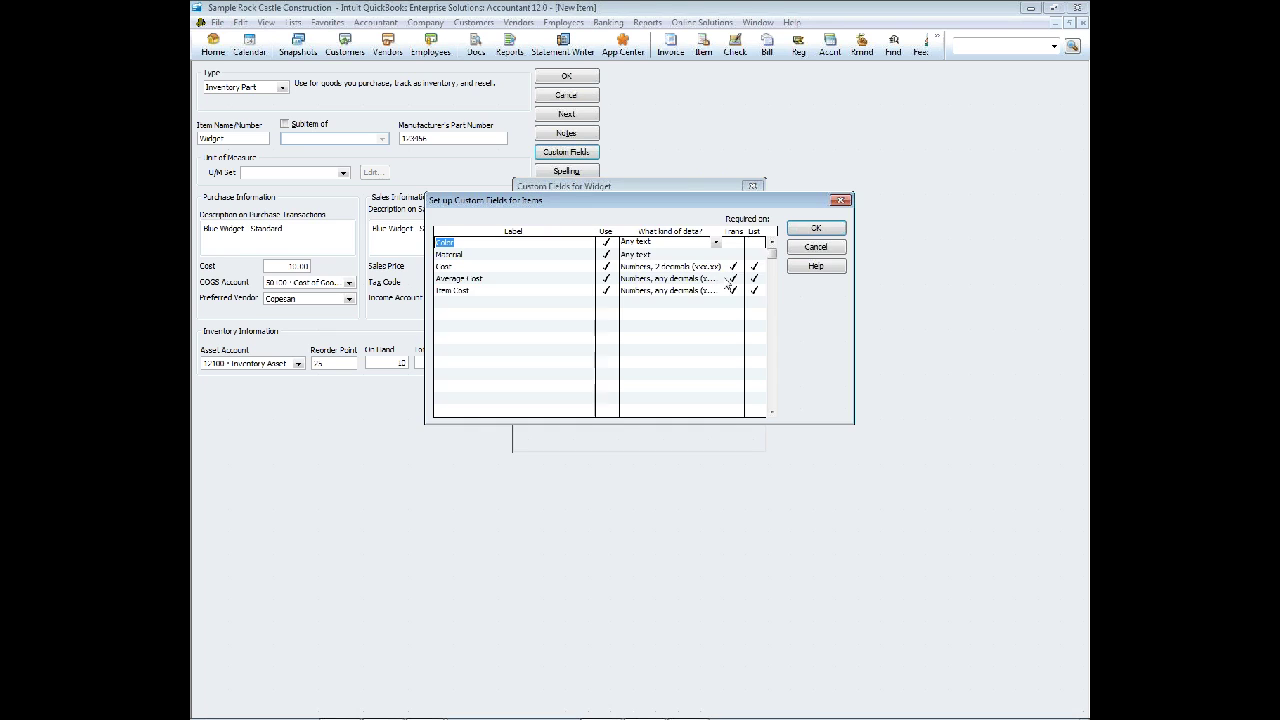
left_click(519, 302)
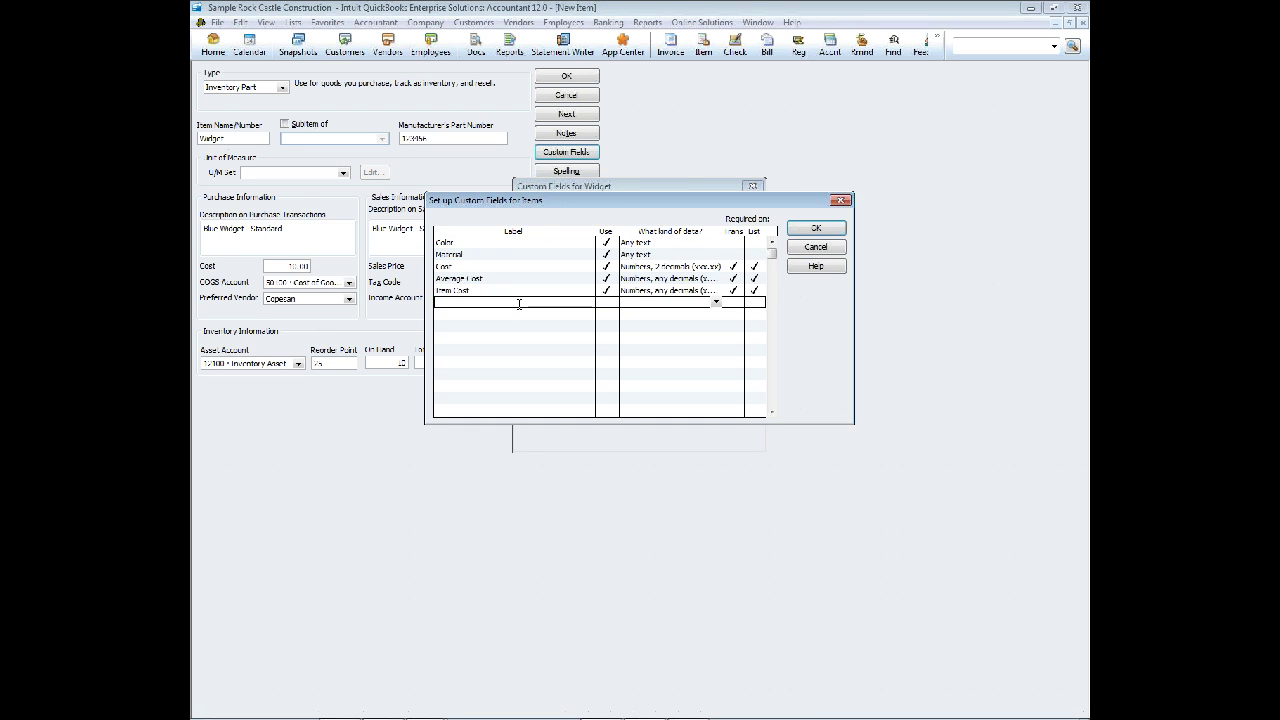
type("co")
key("BackSpace")
key("BackSpace")
key("BackSpace")
type("Color Ite")
key("Tab")
left_click(606, 302)
- Remove the required-on-list setting from the Item Cost, Average Cost and Cost custom fields and save the field setup
left_click(754, 290)
left_click(754, 278)
left_click(753, 266)
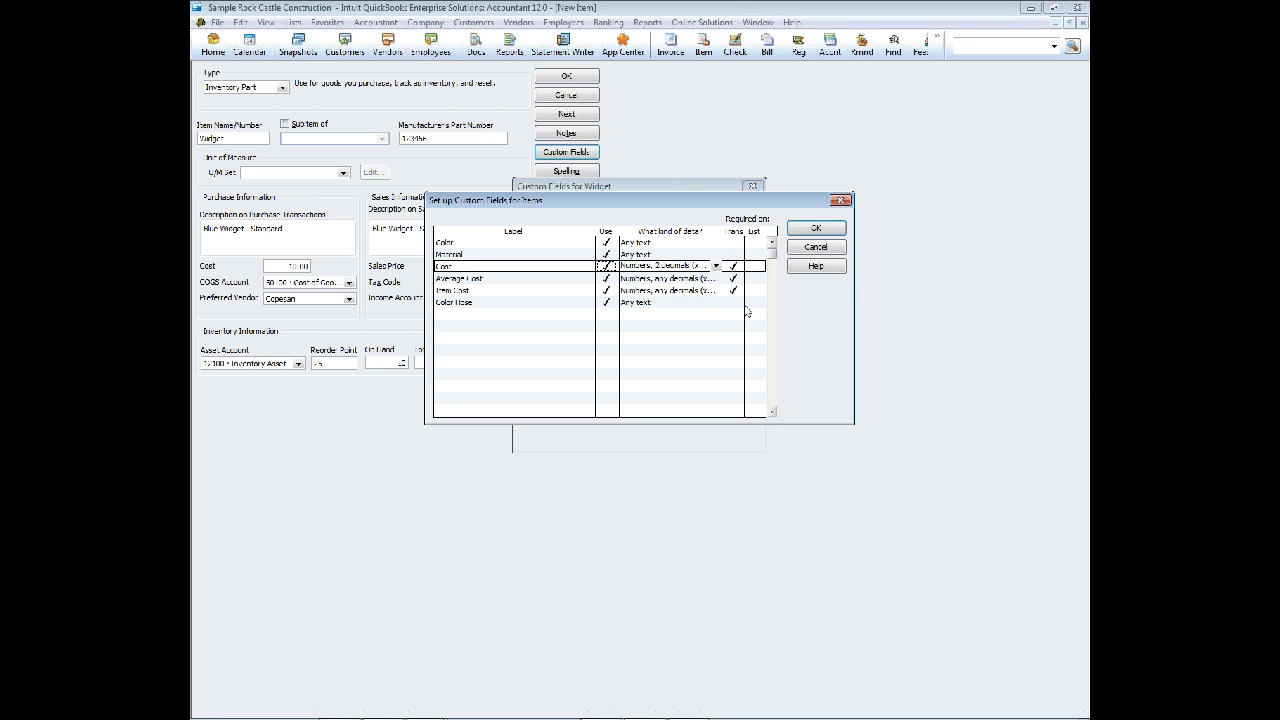
left_click(814, 230)
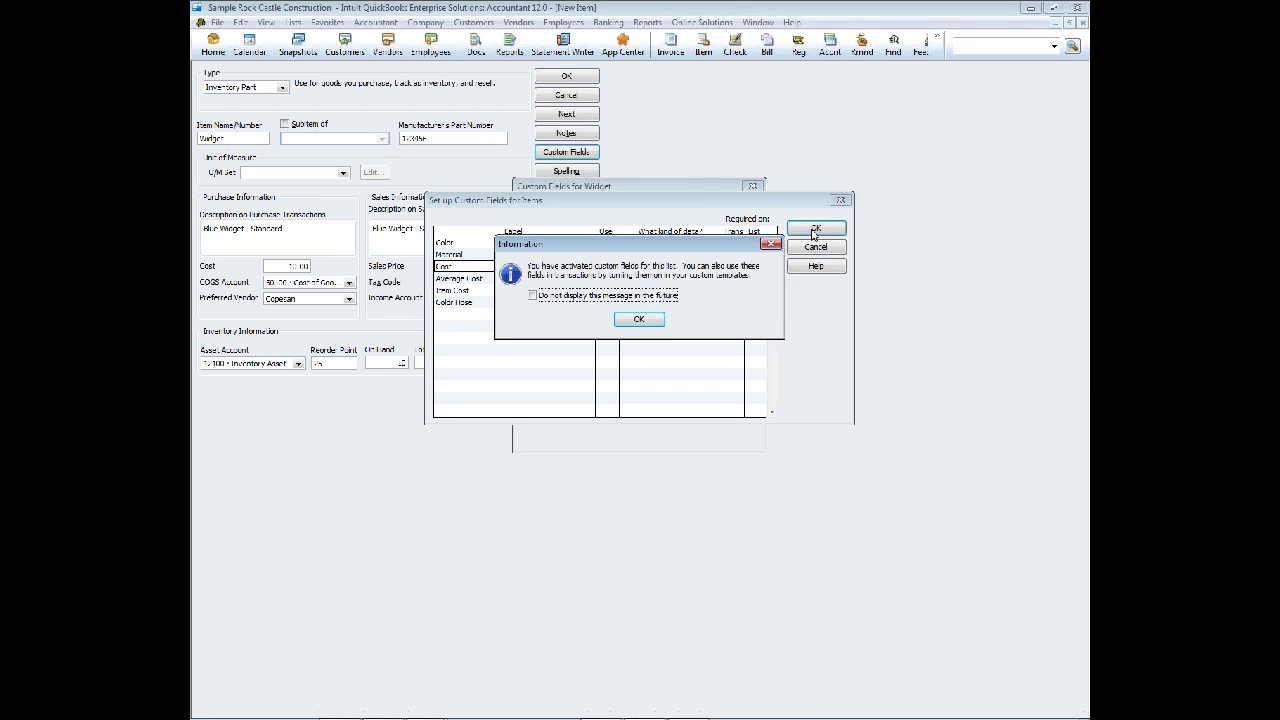
left_click(651, 321)
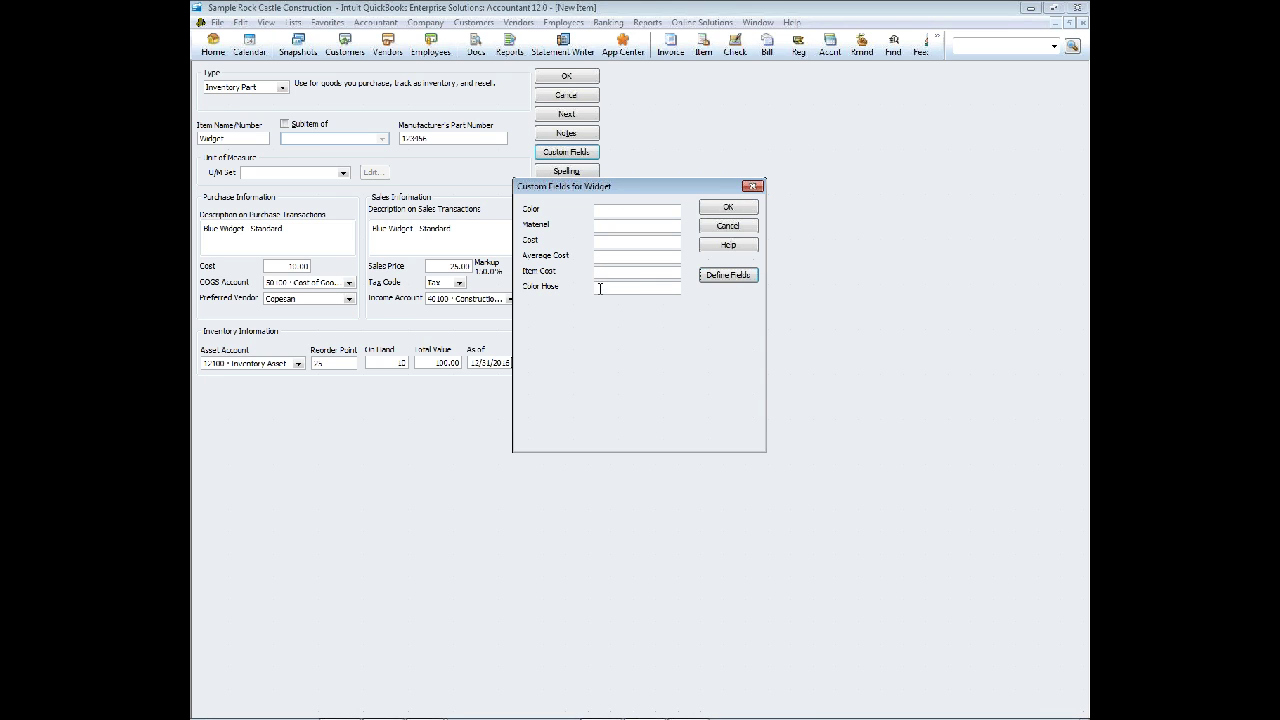
- Accept the Widget's custom fields with their values left blank and spell-check the item
left_click(600, 288)
left_click(648, 215)
left_click(712, 210)
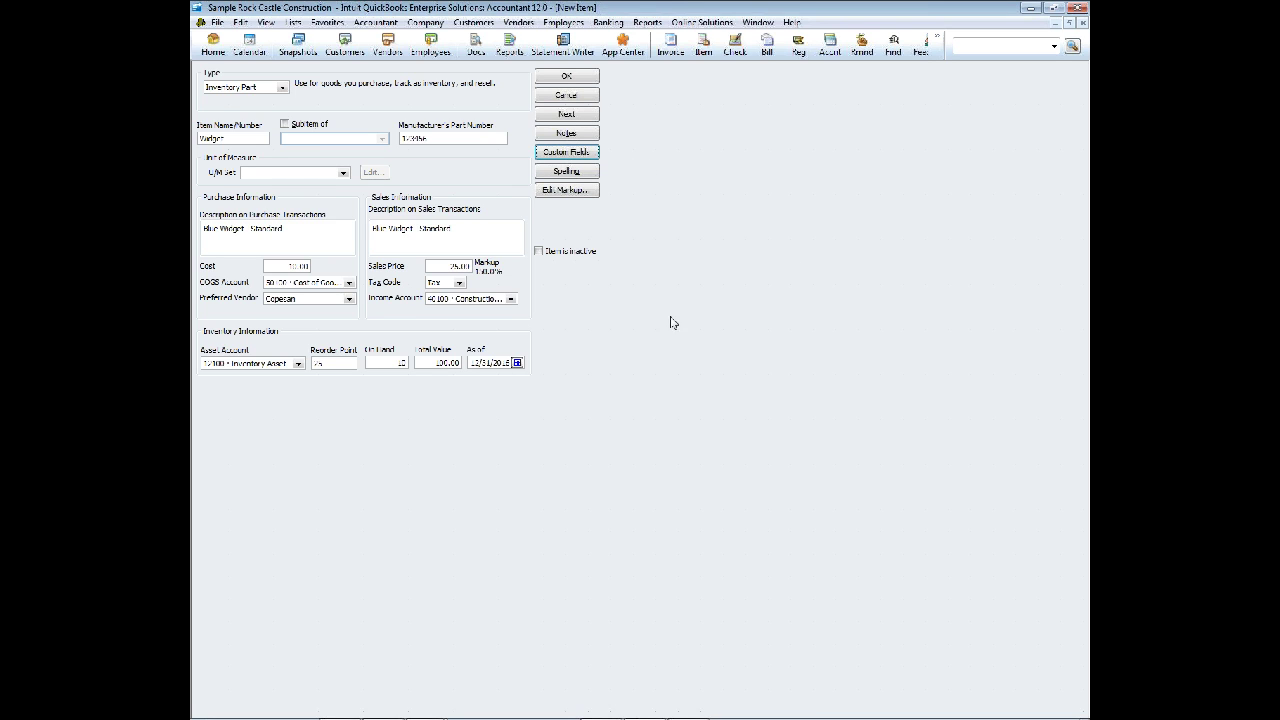
left_click(569, 172)
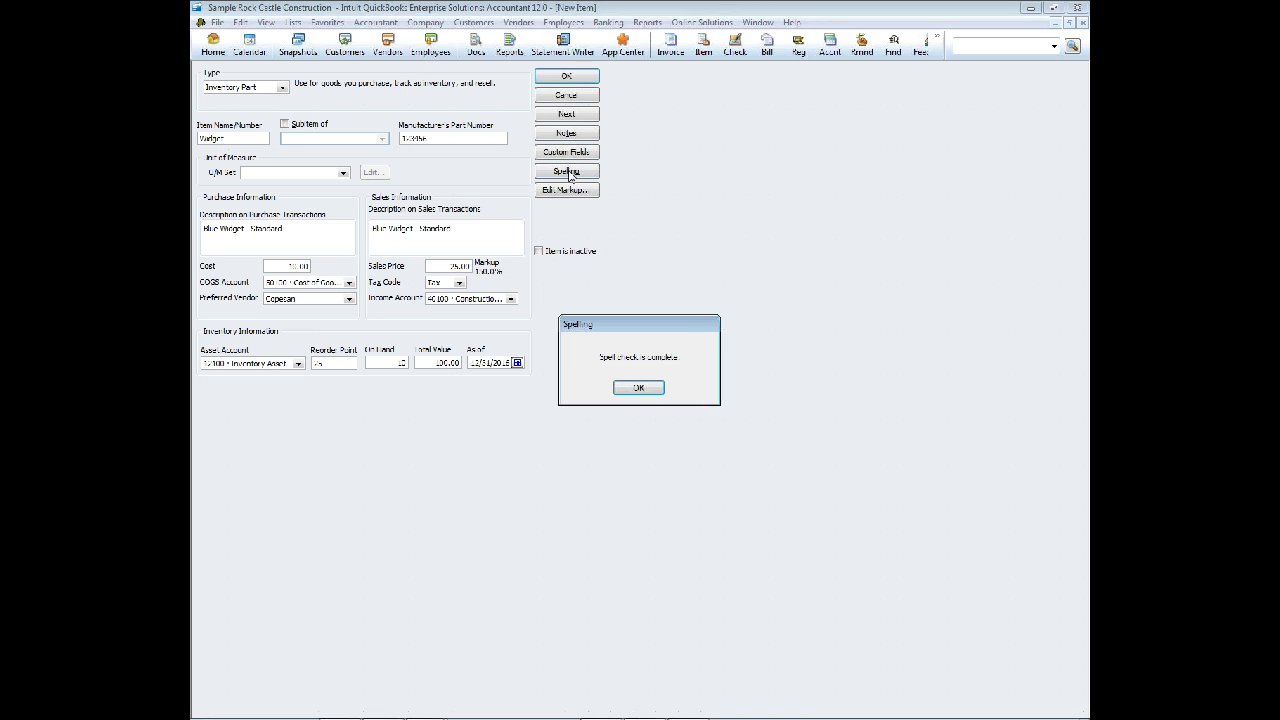
- Review the Widget's markup settings and the choices for when the item cost changes, keeping the defaults
left_click(638, 388)
left_click(566, 191)
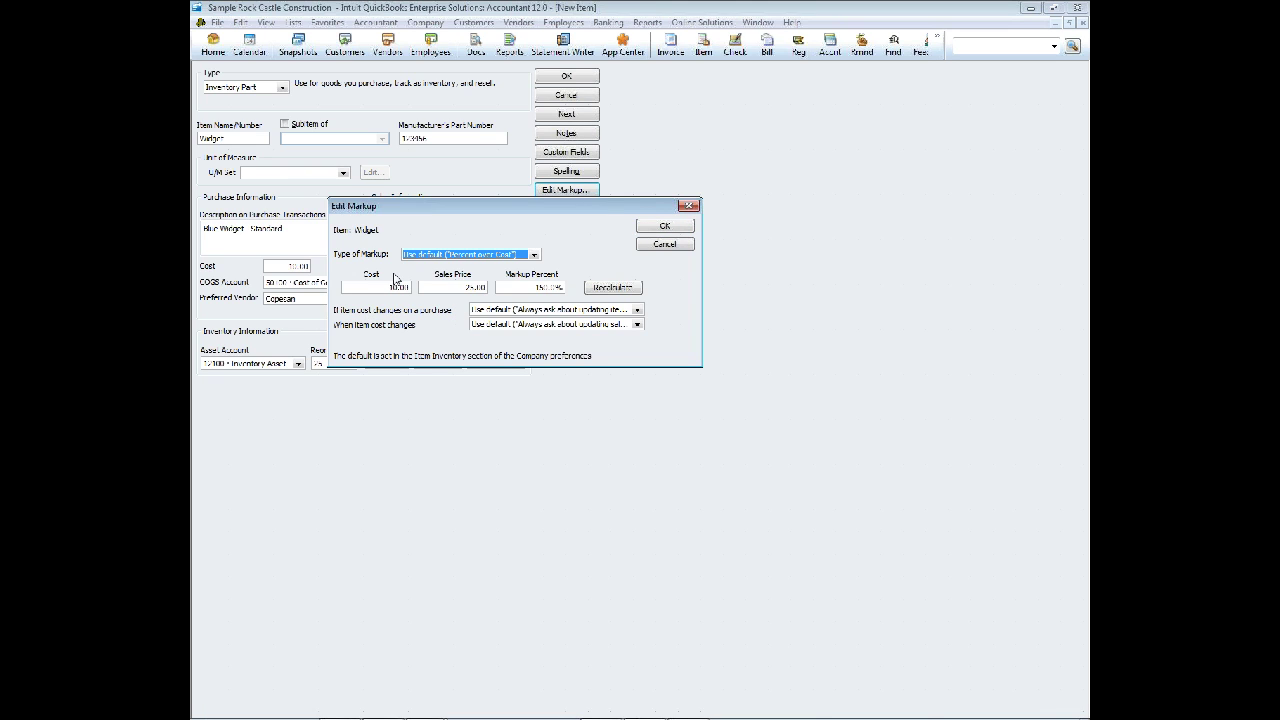
left_click(635, 325)
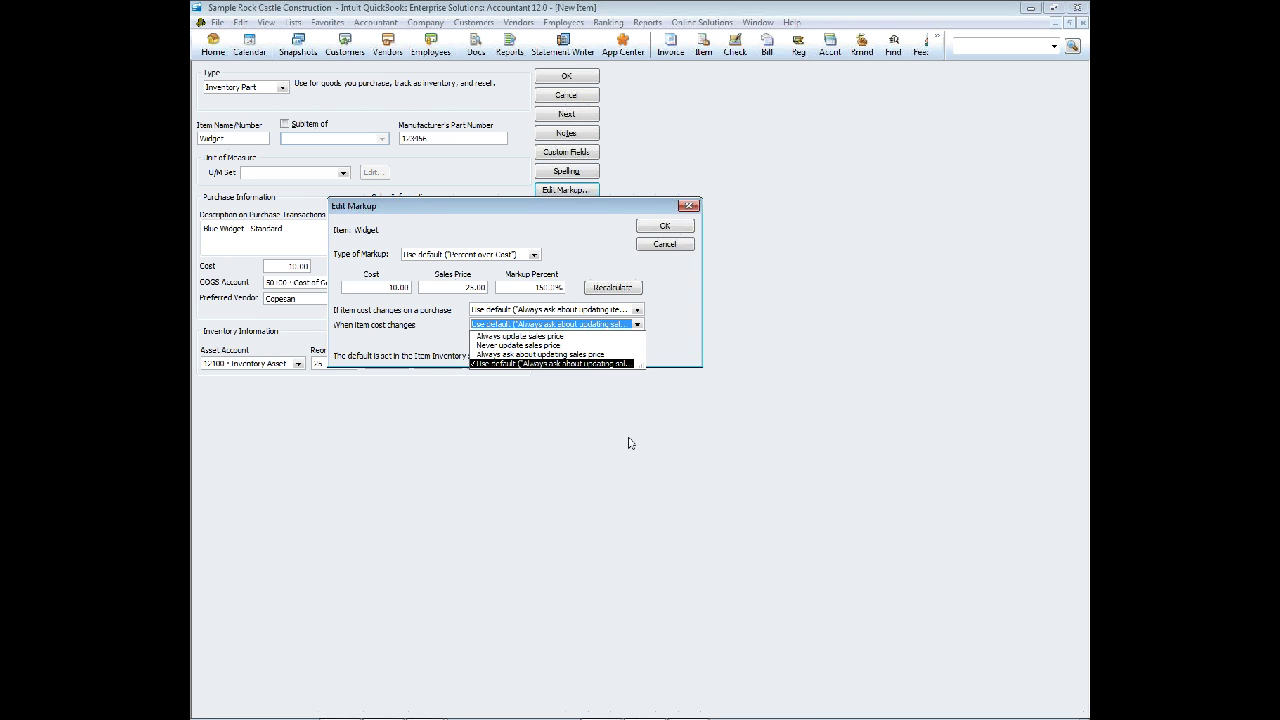
left_click(669, 328)
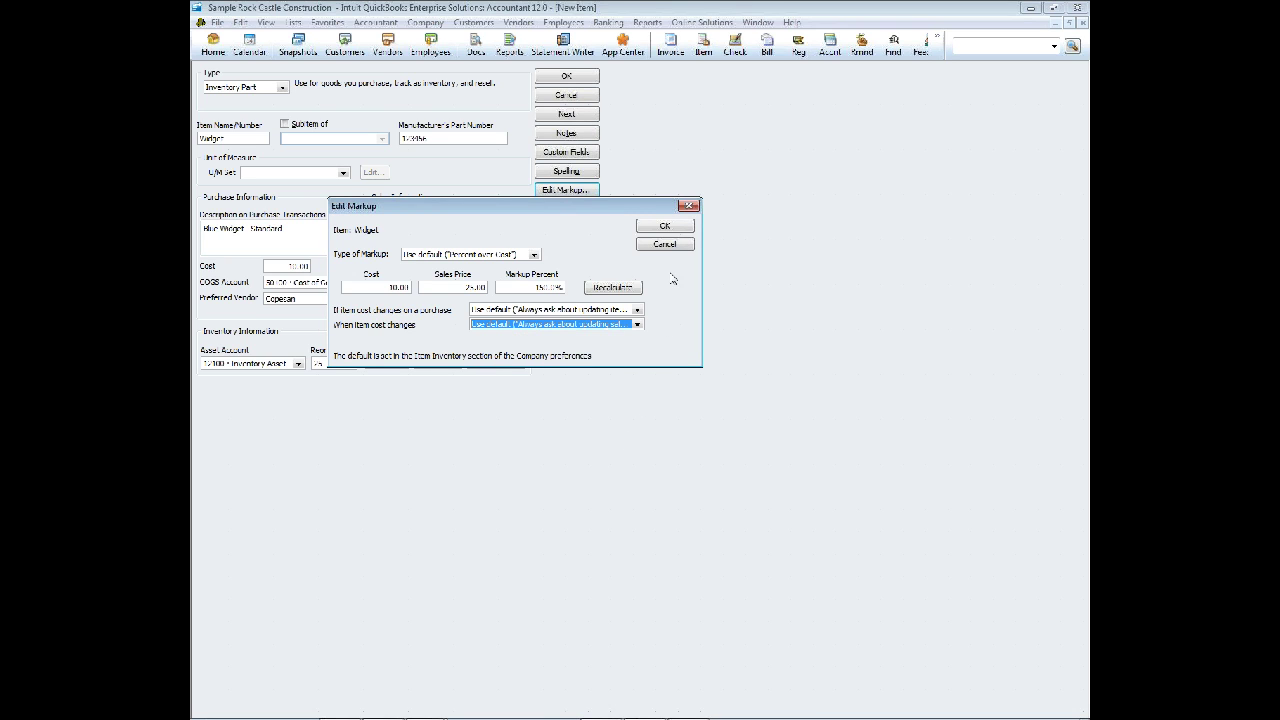
left_click(656, 246)
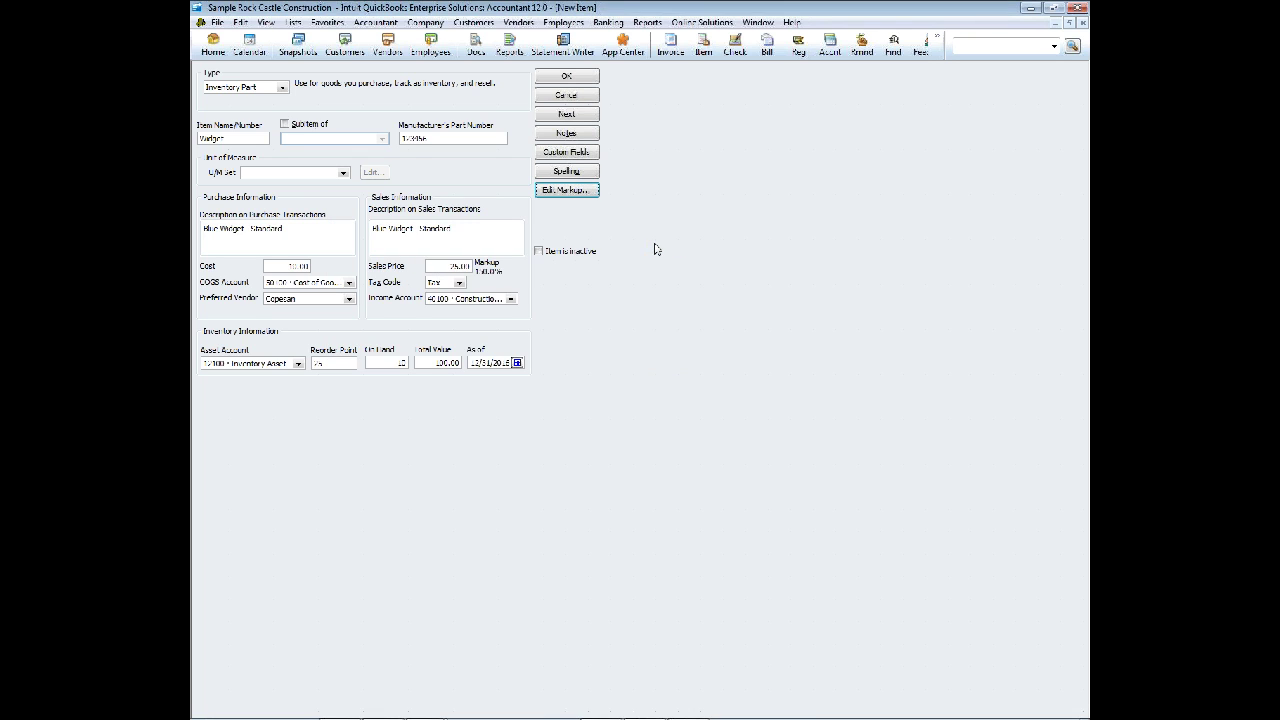
- Open the Widget's notes, leave them blank, and save the new item
left_click(572, 134)
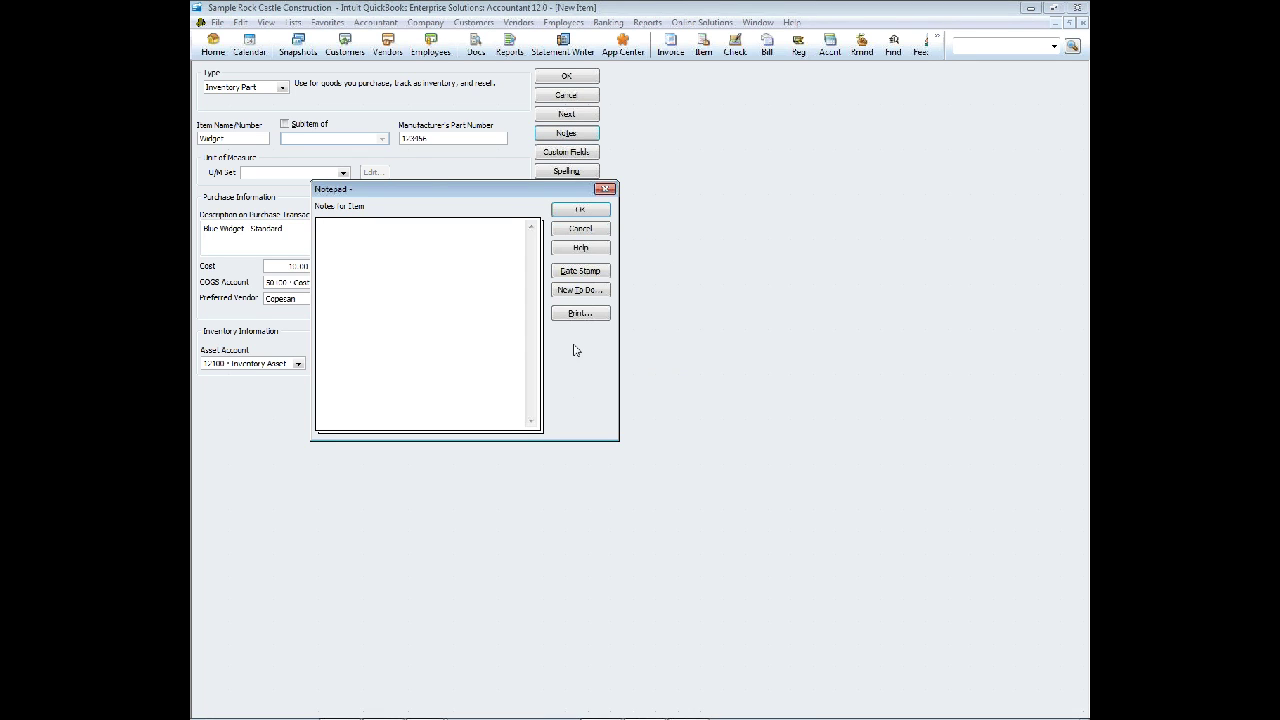
left_click(582, 211)
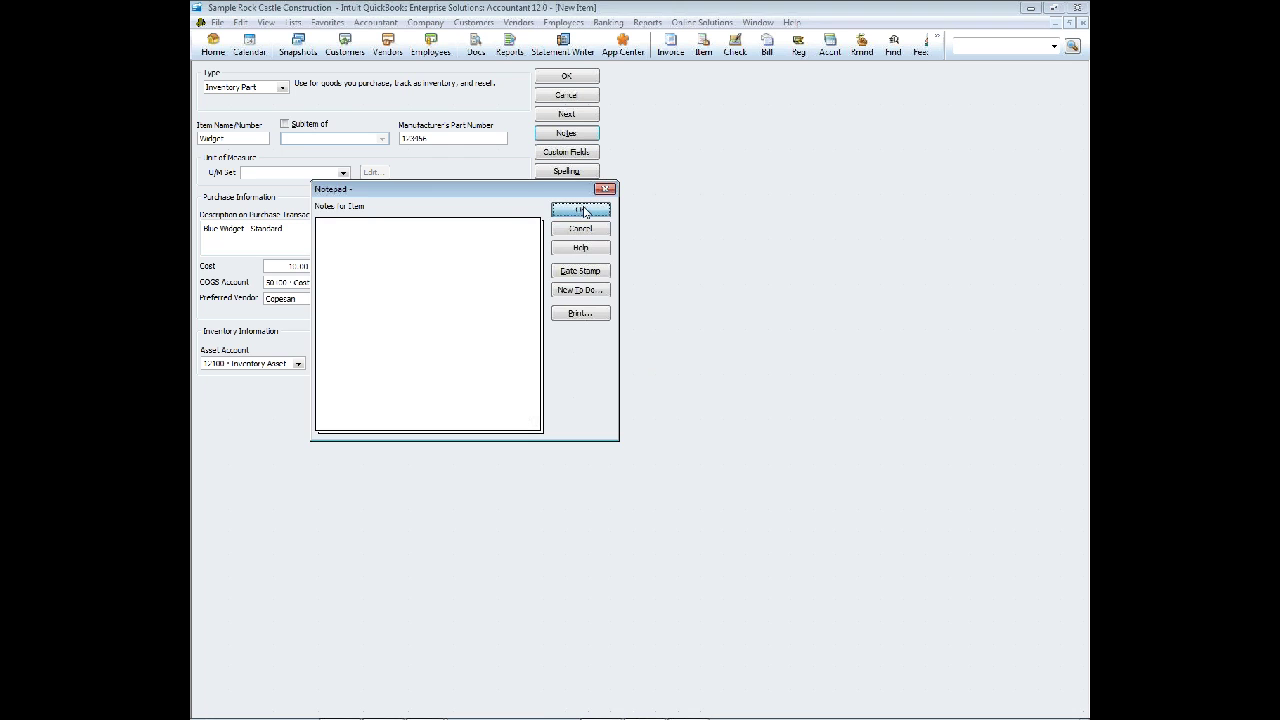
left_click(563, 80)
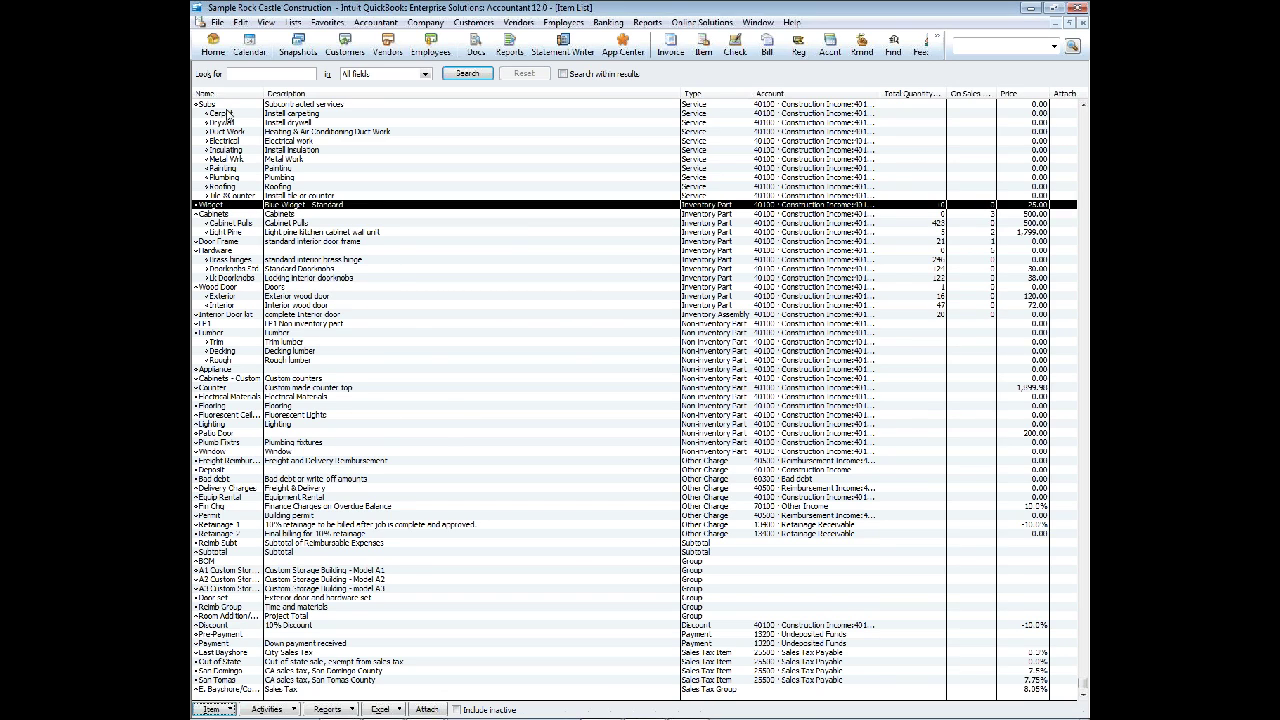
- Create a new item of type Inventory Assembly named Widget Package
mouse_move(259, 716)
left_click(224, 708)
left_click(224, 457)
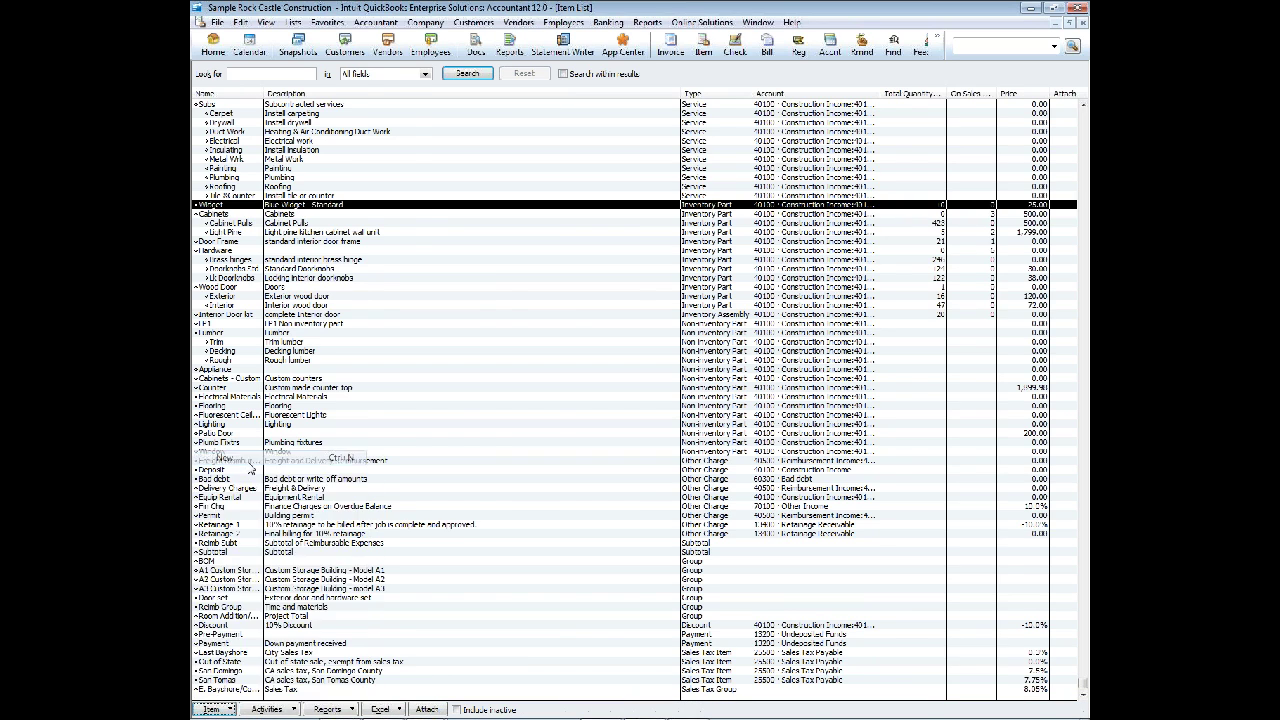
left_click(245, 117)
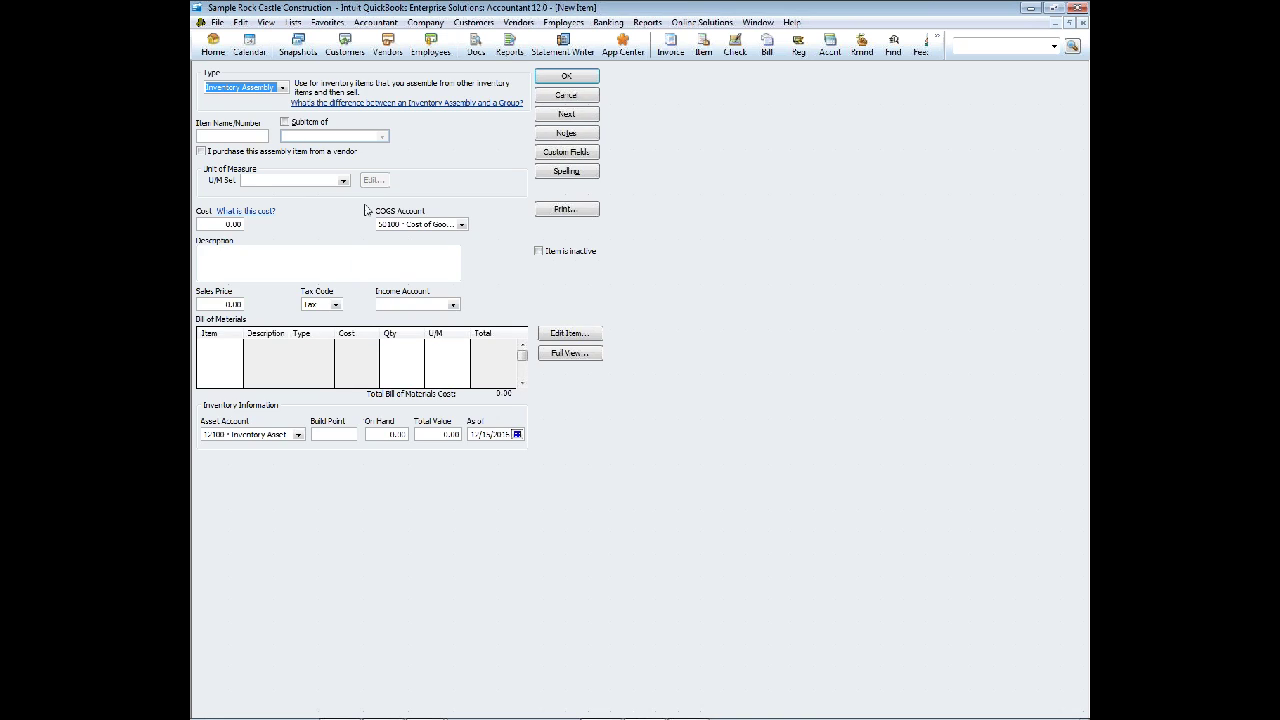
left_click(247, 137)
type("WH")
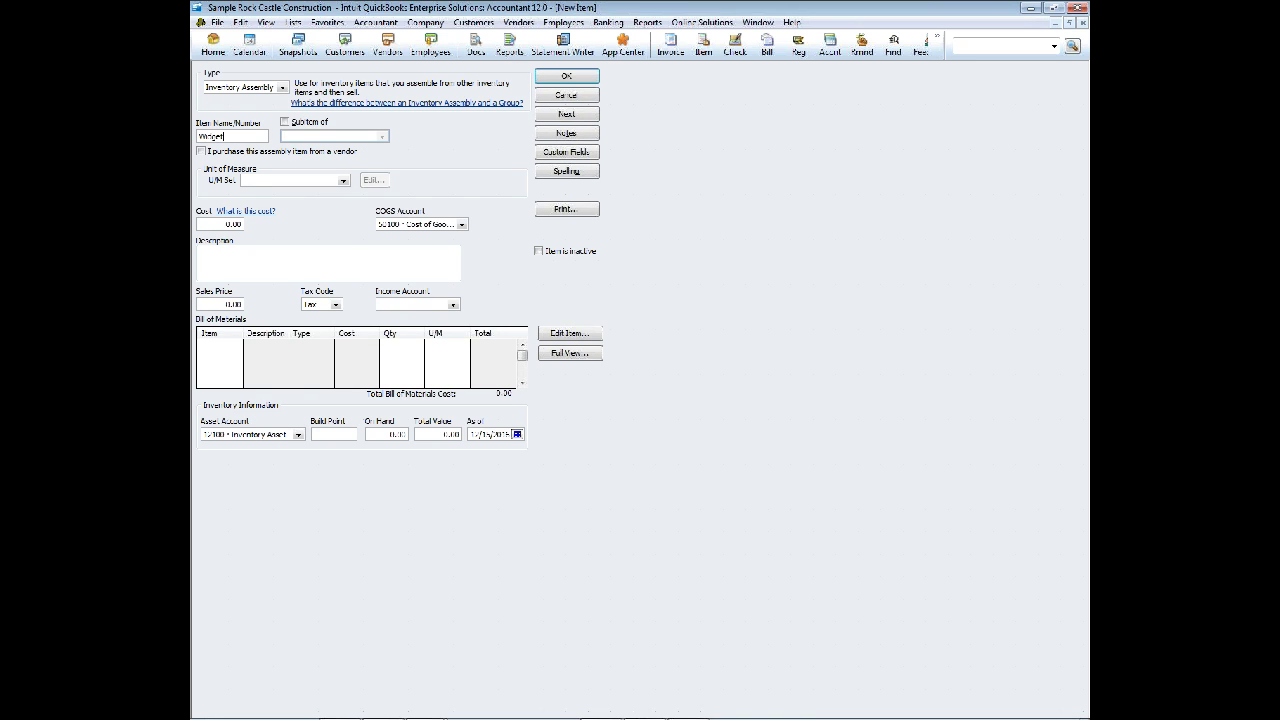
type("dget Package")
left_click(201, 152)
left_click(201, 152)
left_click(201, 152)
left_click(201, 152)
- Enter the description "Assembly of widget package" and a sales price of 150.00 for the assembly
left_click(219, 224)
left_click(244, 280)
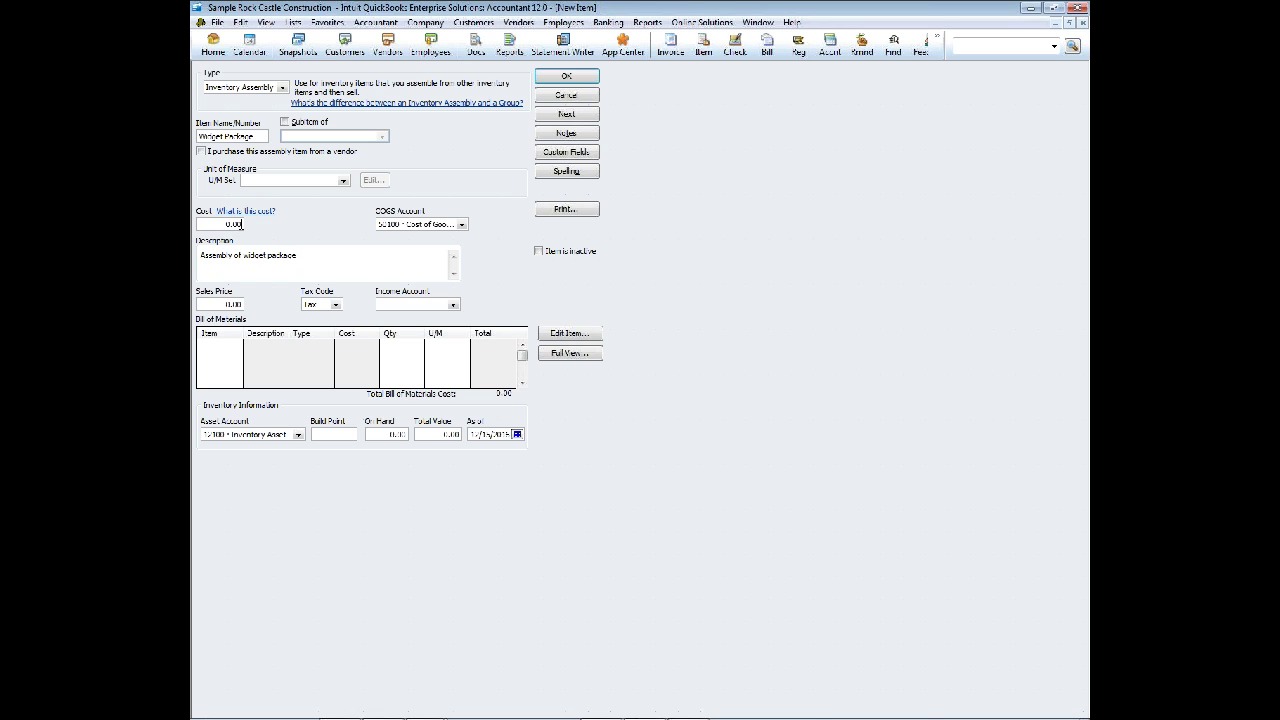
left_click(215, 302)
type("10")
- Add the Widget and the non-inventory part LP1 as the first two components in the bill of materials
left_click(221, 345)
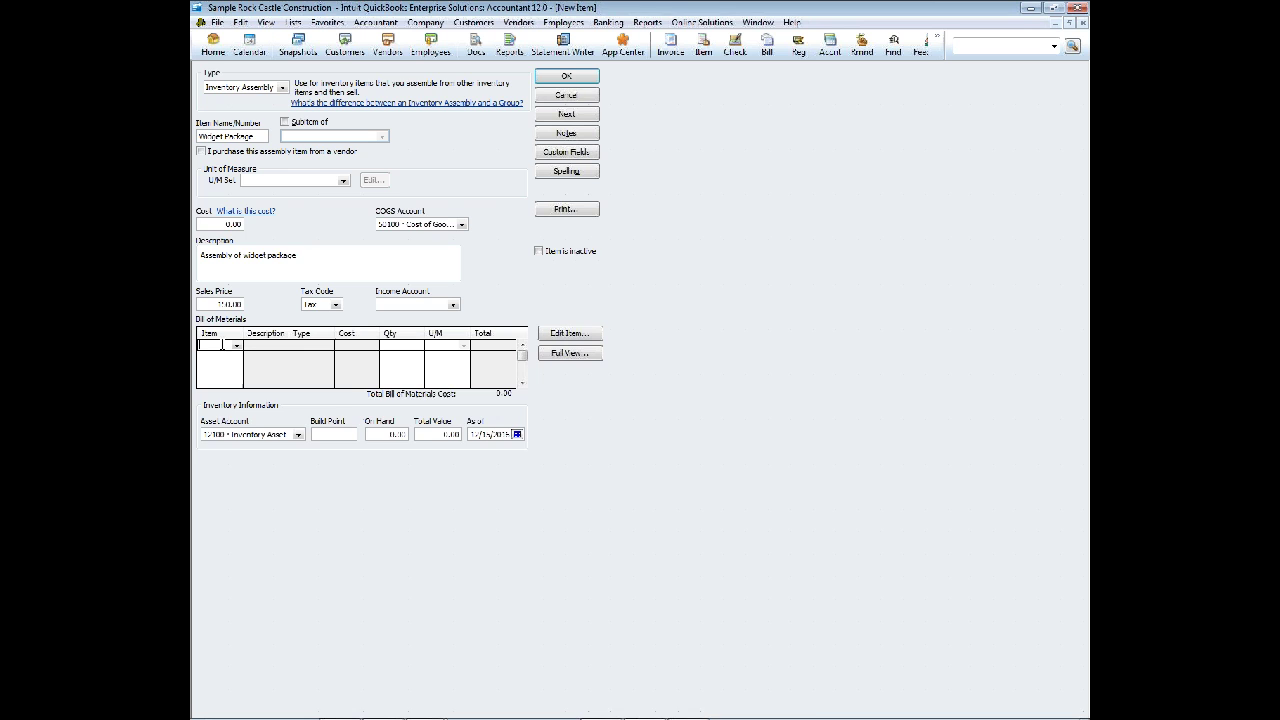
left_click(237, 346)
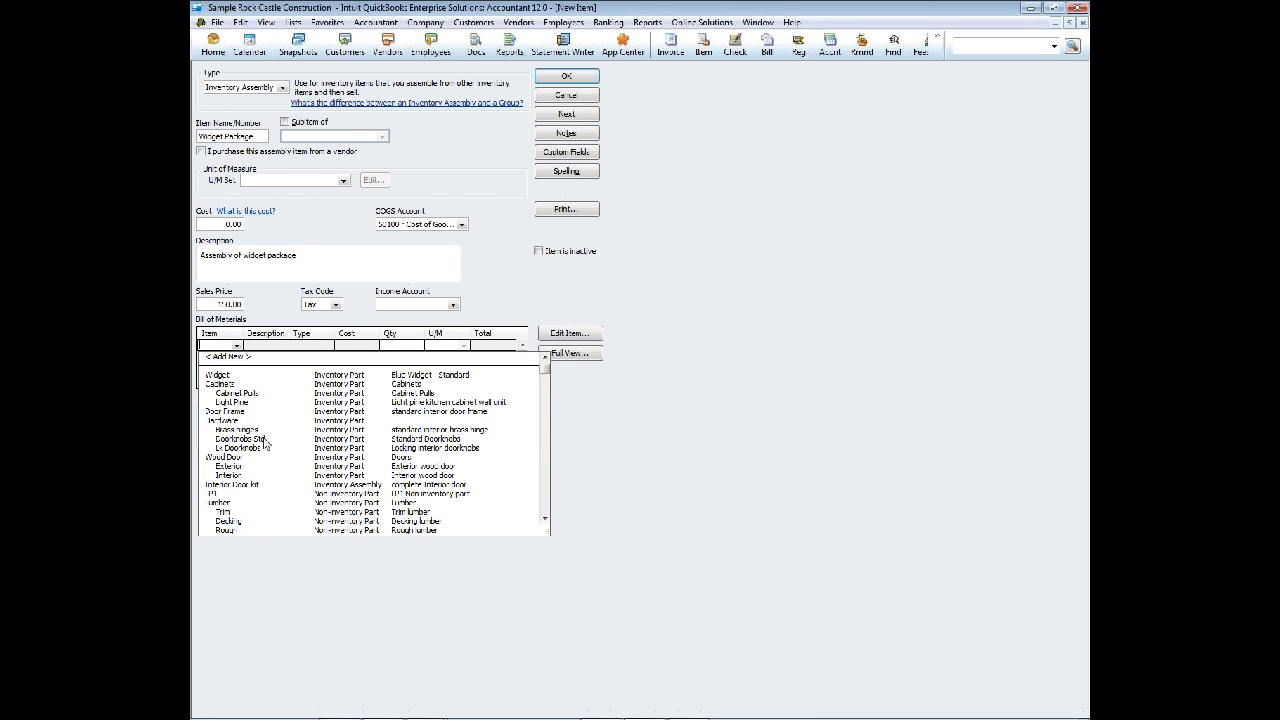
left_click(246, 376)
left_click(220, 357)
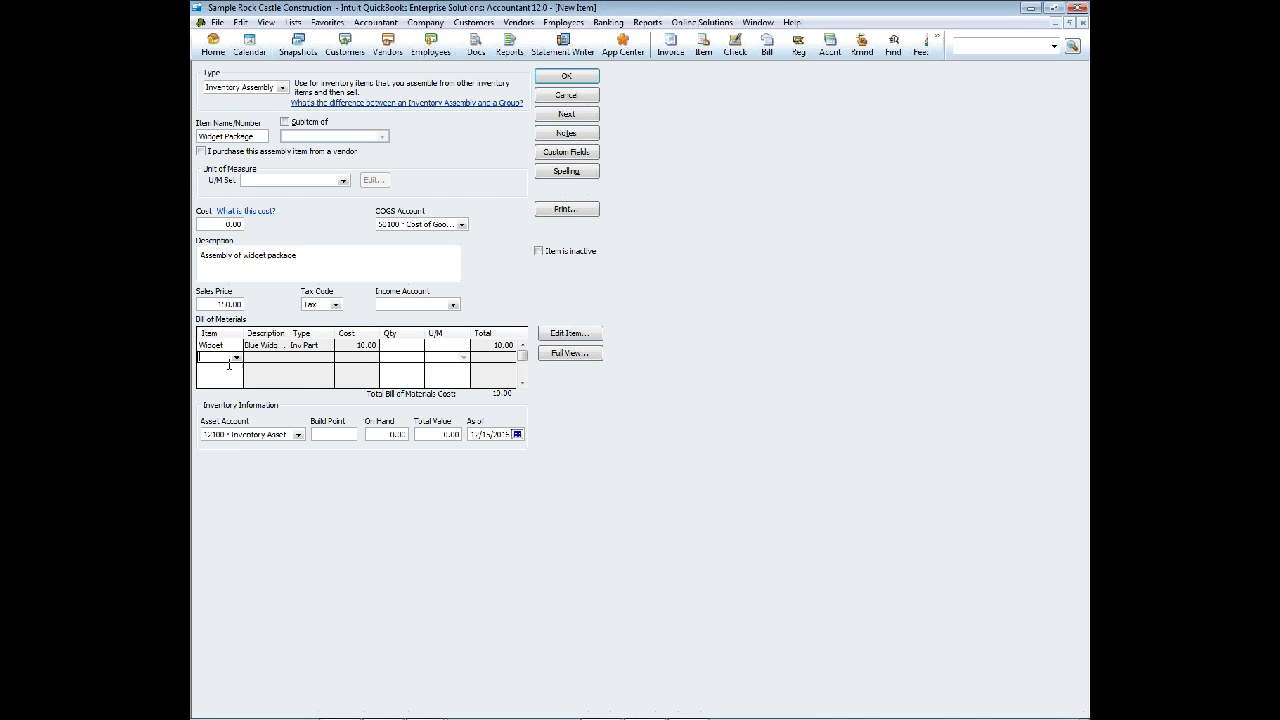
left_click(237, 357)
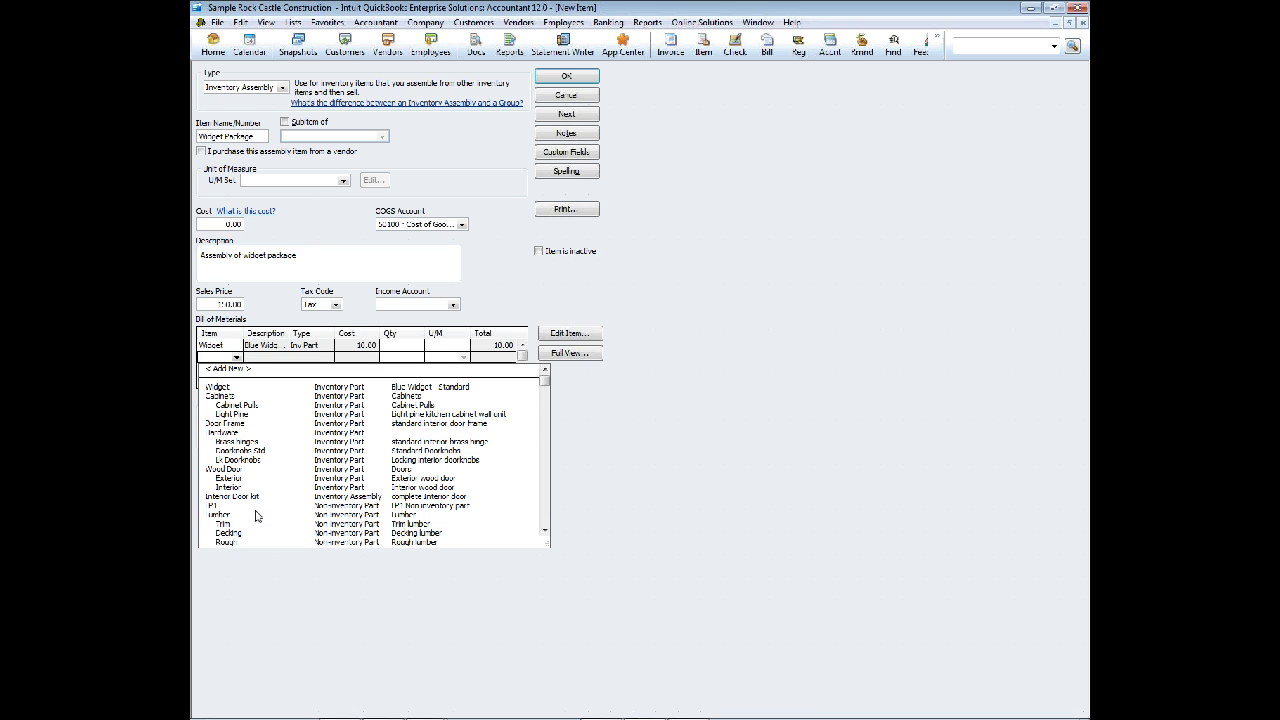
left_click(232, 507)
- Add Cabinet Pulls as the third component in the bill of materials
left_click(232, 370)
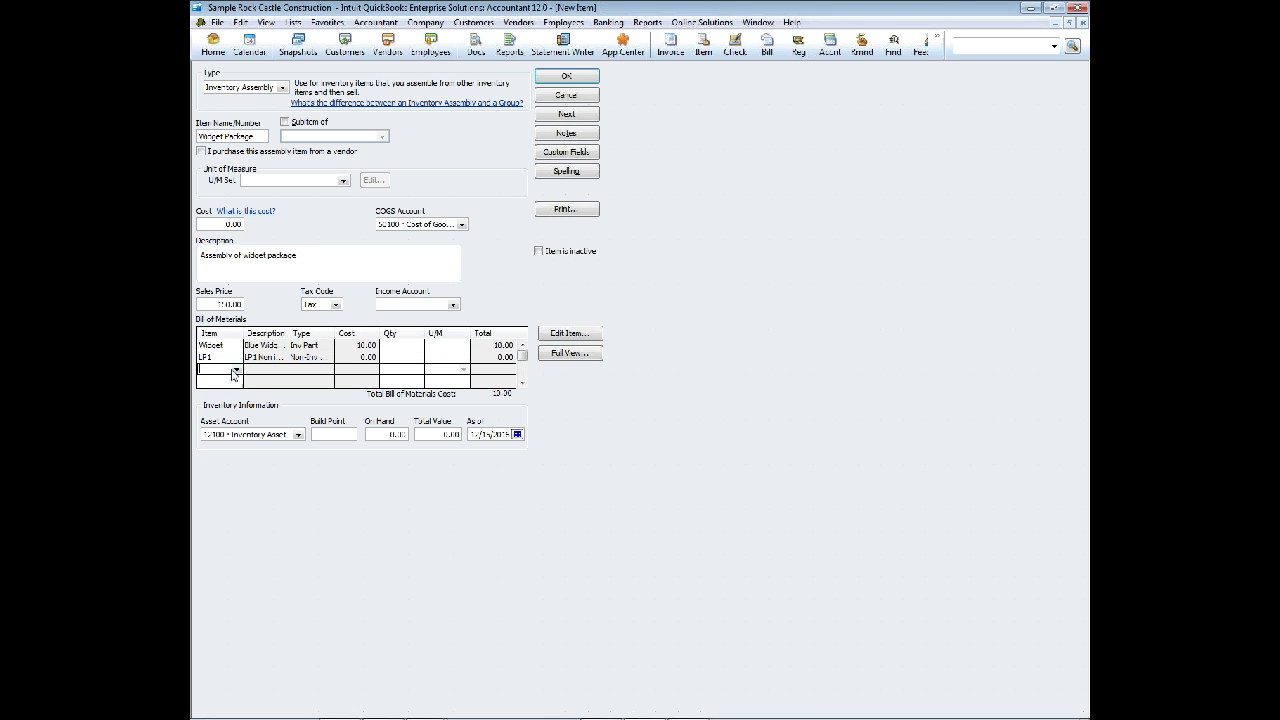
left_click(237, 369)
scroll(263, 516, "down", 10)
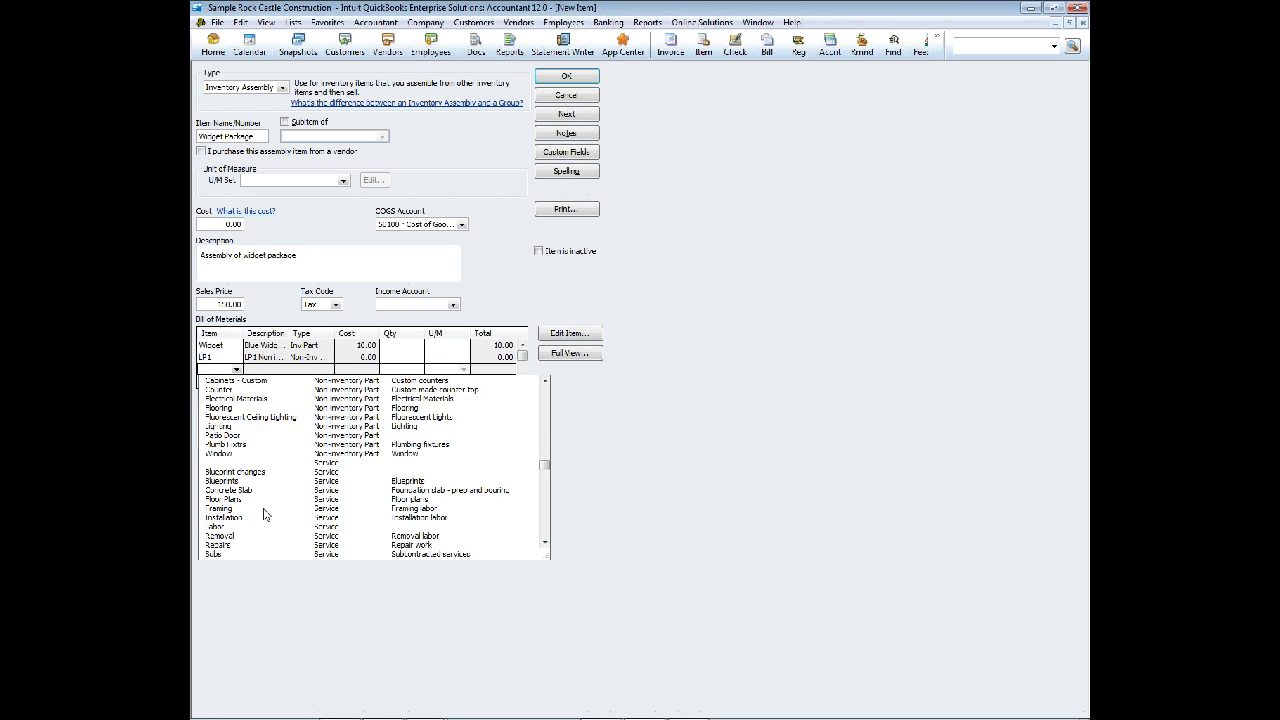
scroll(257, 491, "down", 2)
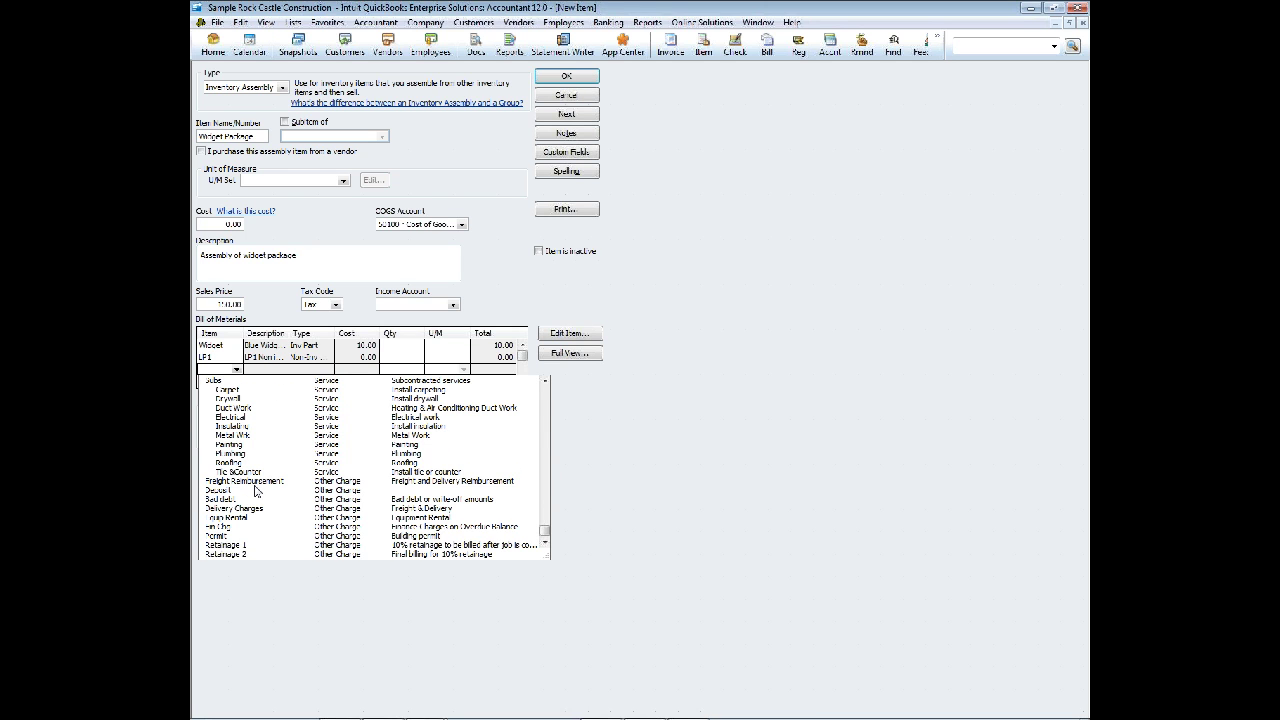
scroll(257, 491, "up", 15)
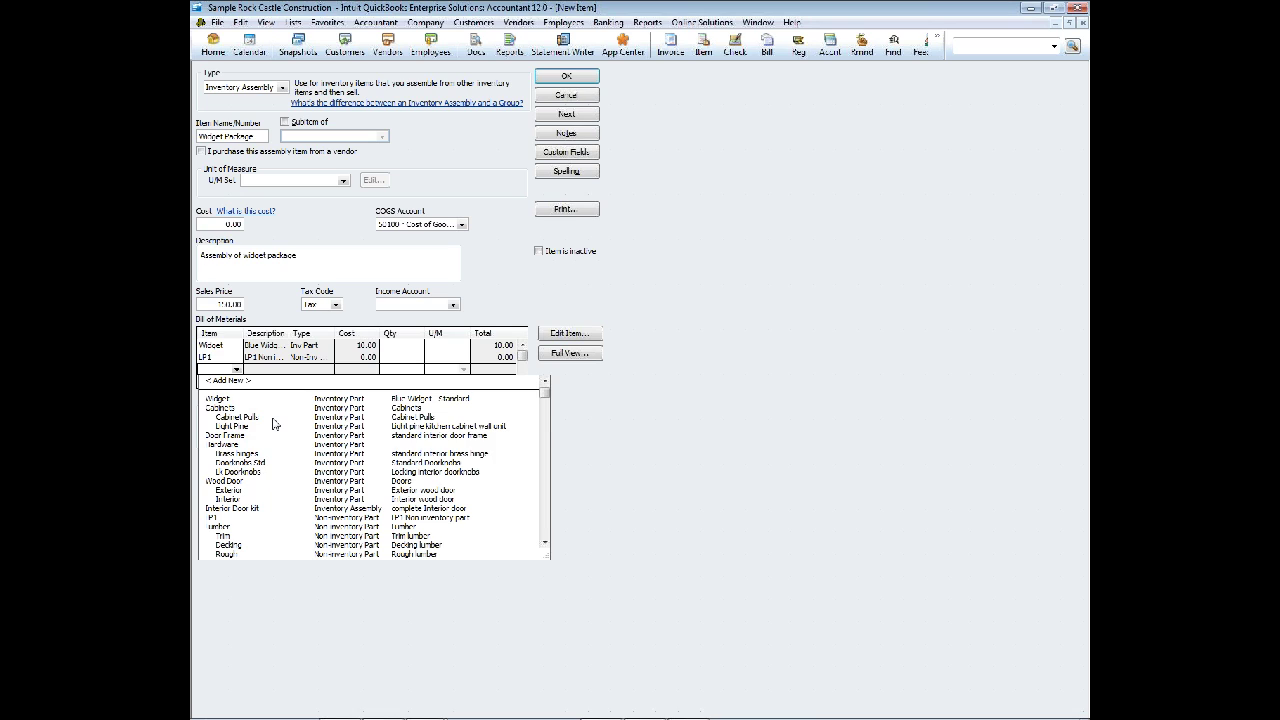
left_click(274, 419)
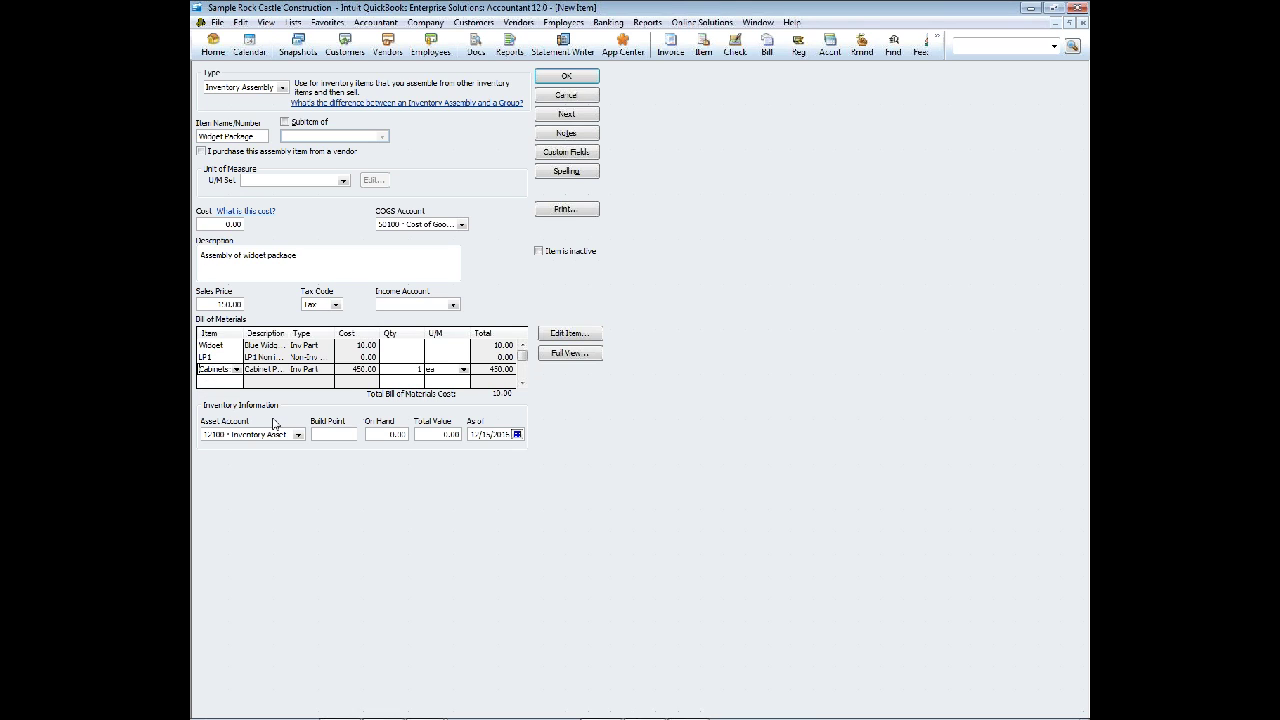
- Set the component quantities to 5 for Widget and 1 for LP1, keeping 1 for Cabinet Pulls
left_click(372, 346)
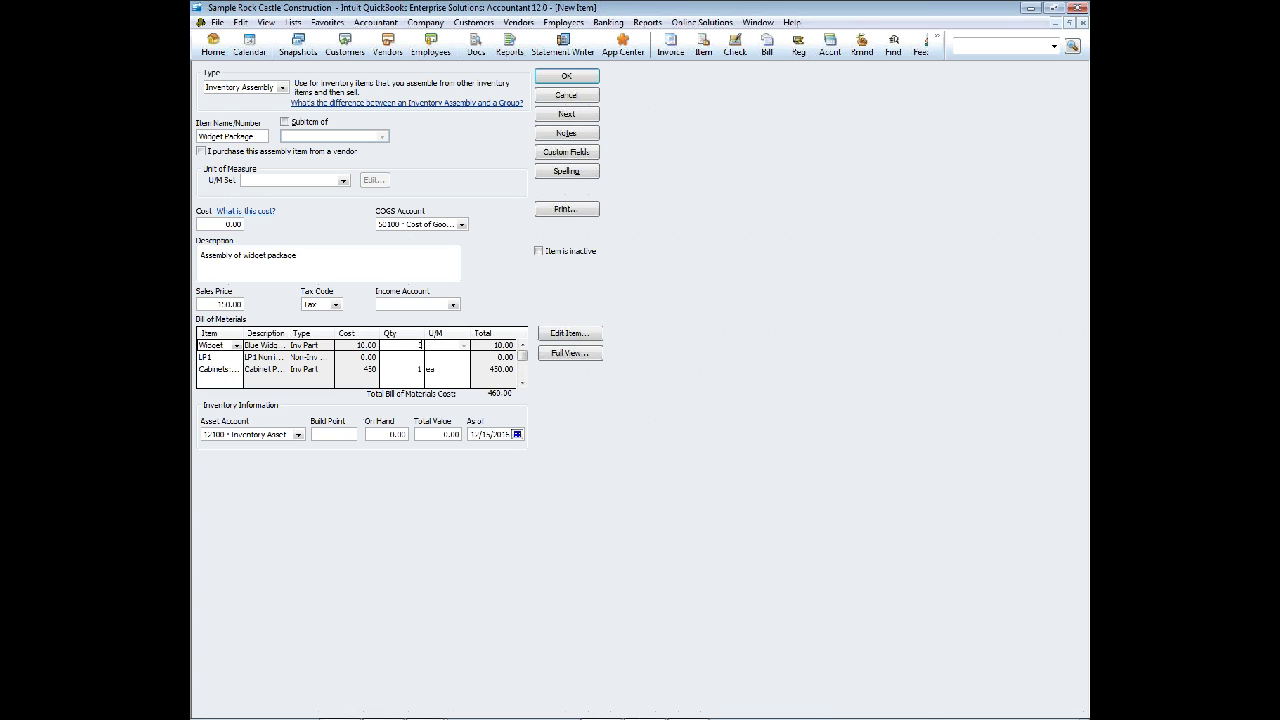
type("5")
left_click(424, 357)
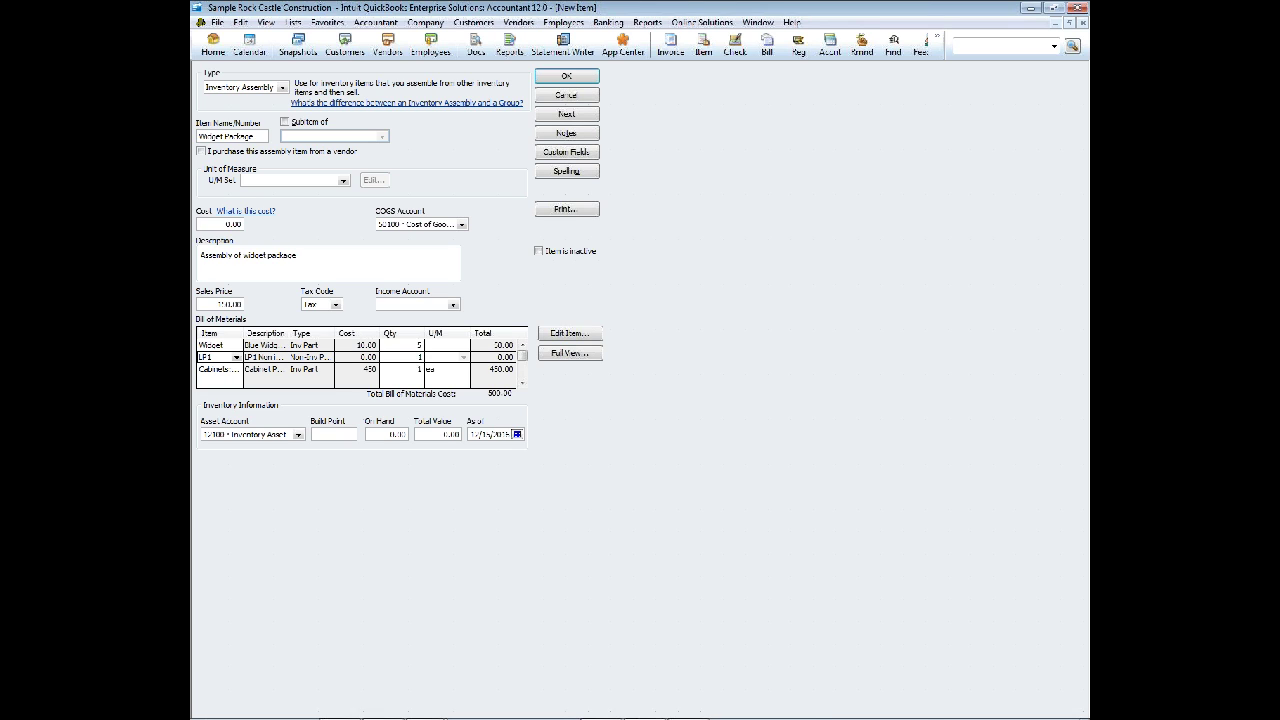
key("Down")
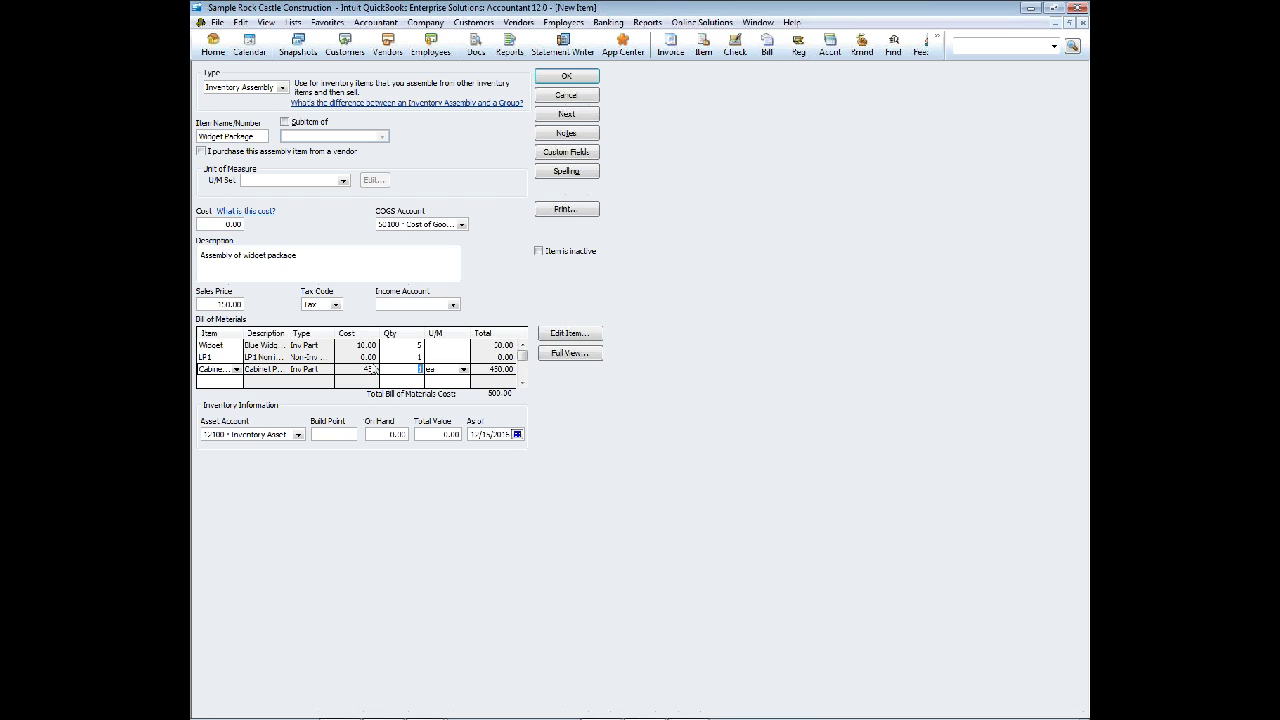
- Change the Widget Package's sales price to 550.00
left_click(211, 303)
left_click(402, 370)
left_click(225, 304)
type("500")
- Consult the help article on the assembly cost field, close the help, and set the cost to 550.00
left_click_drag(205, 224, 283, 241)
left_click(256, 214)
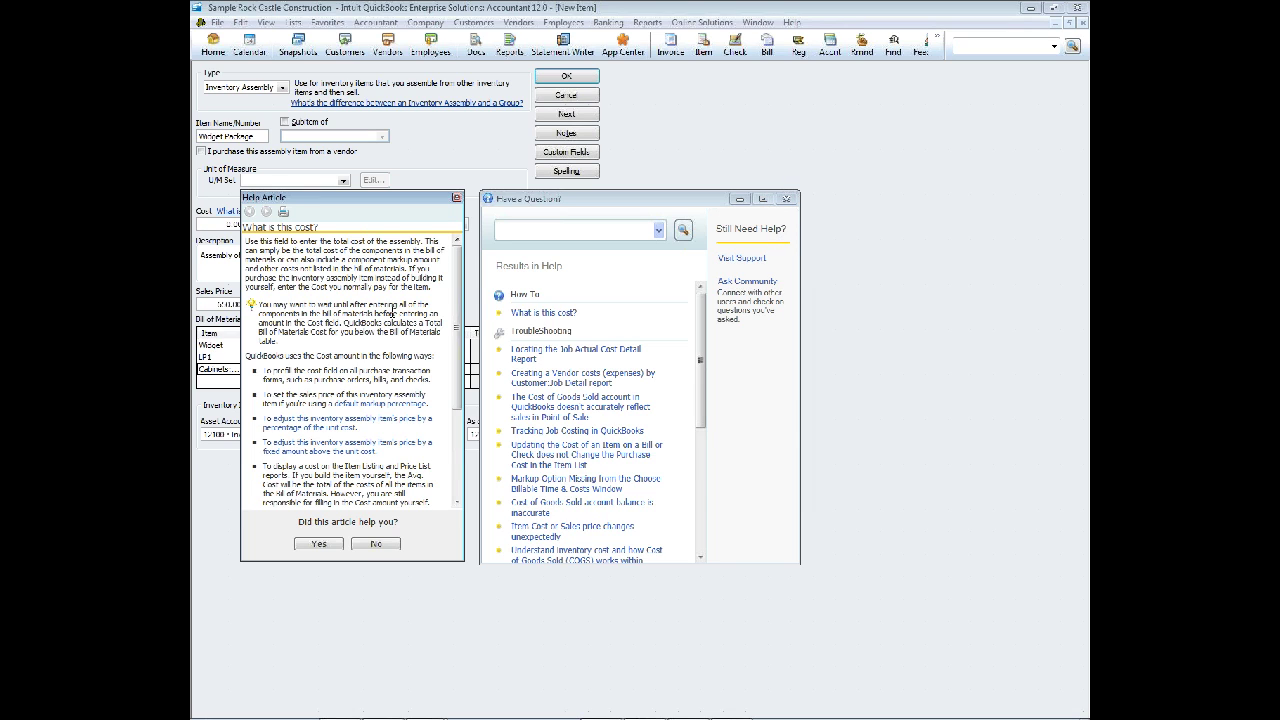
left_click(786, 199)
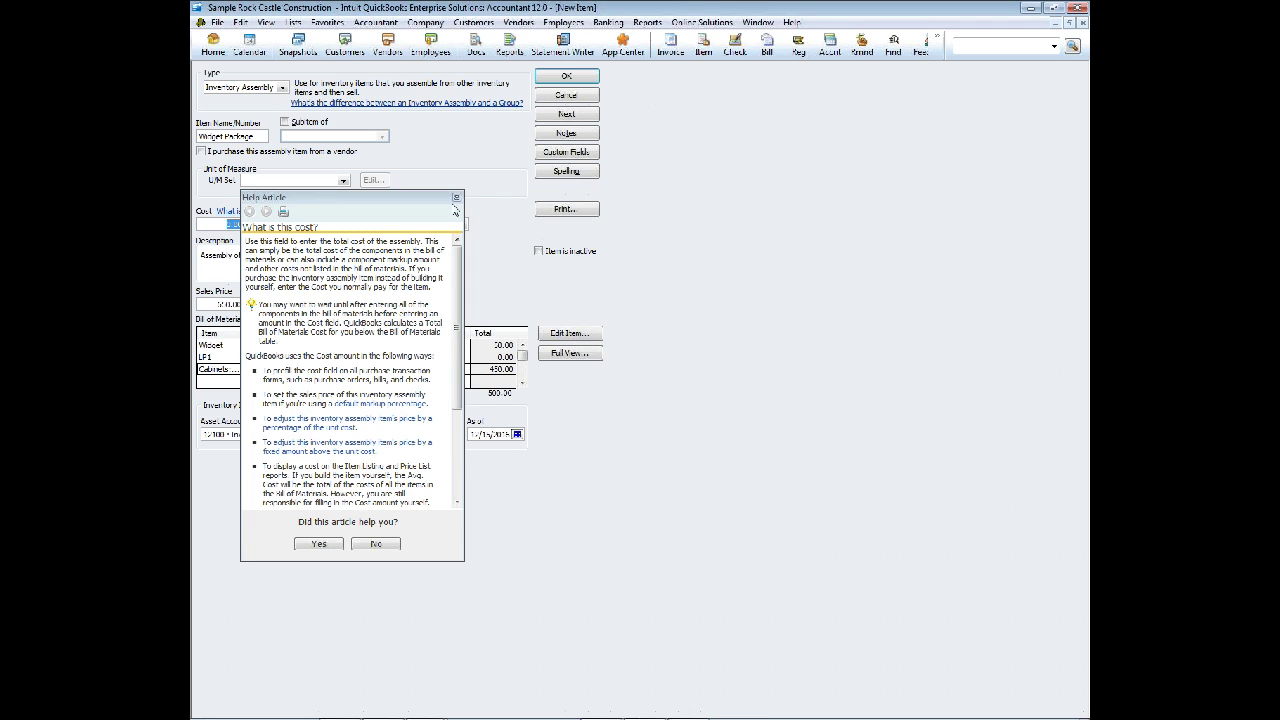
left_click(457, 199)
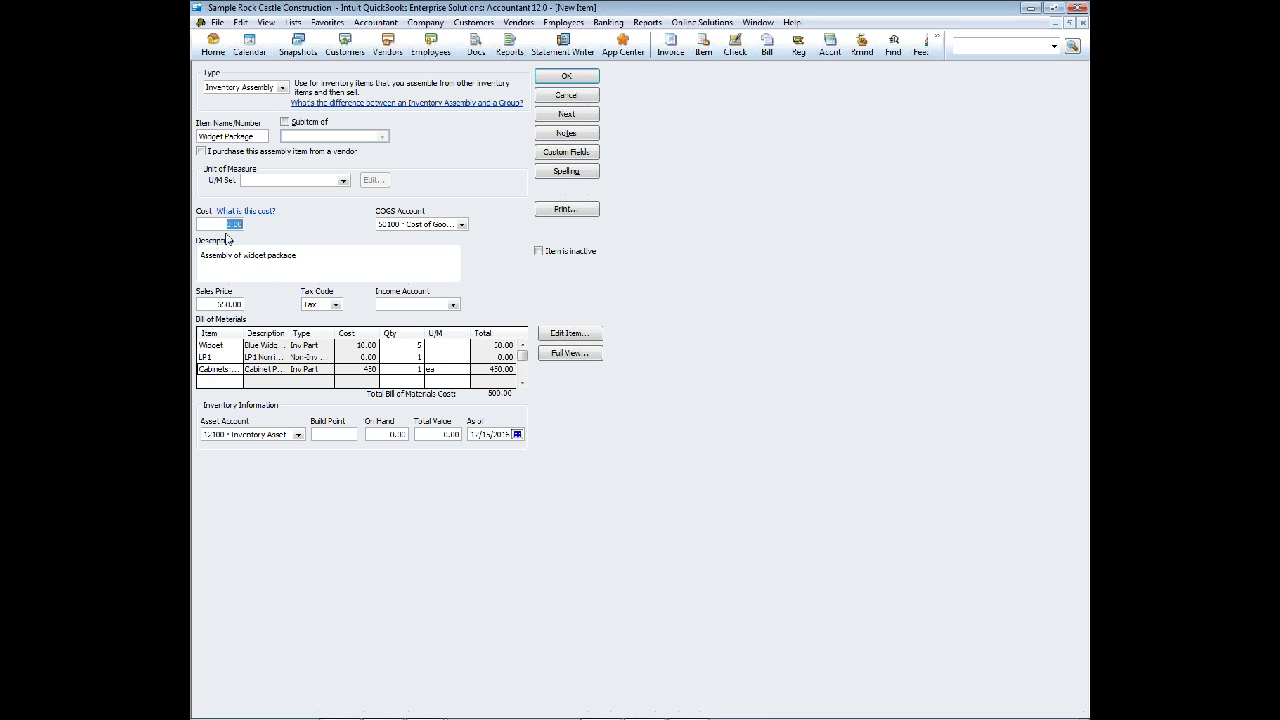
type("550")
key("Tab")
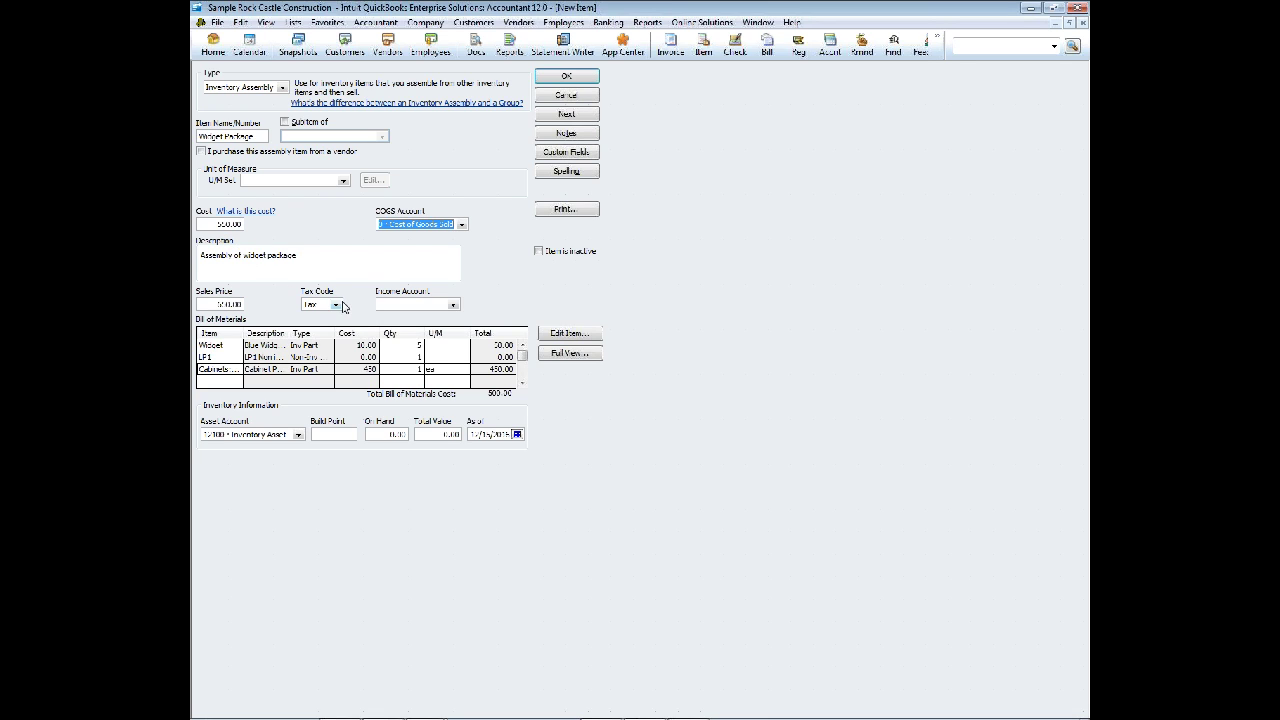
- Assign Equipment Rental Income as the income account, keeping the Cost of Goods Sold account and the Tax code
left_click(462, 225)
left_click(462, 225)
left_click(458, 305)
left_click(444, 345)
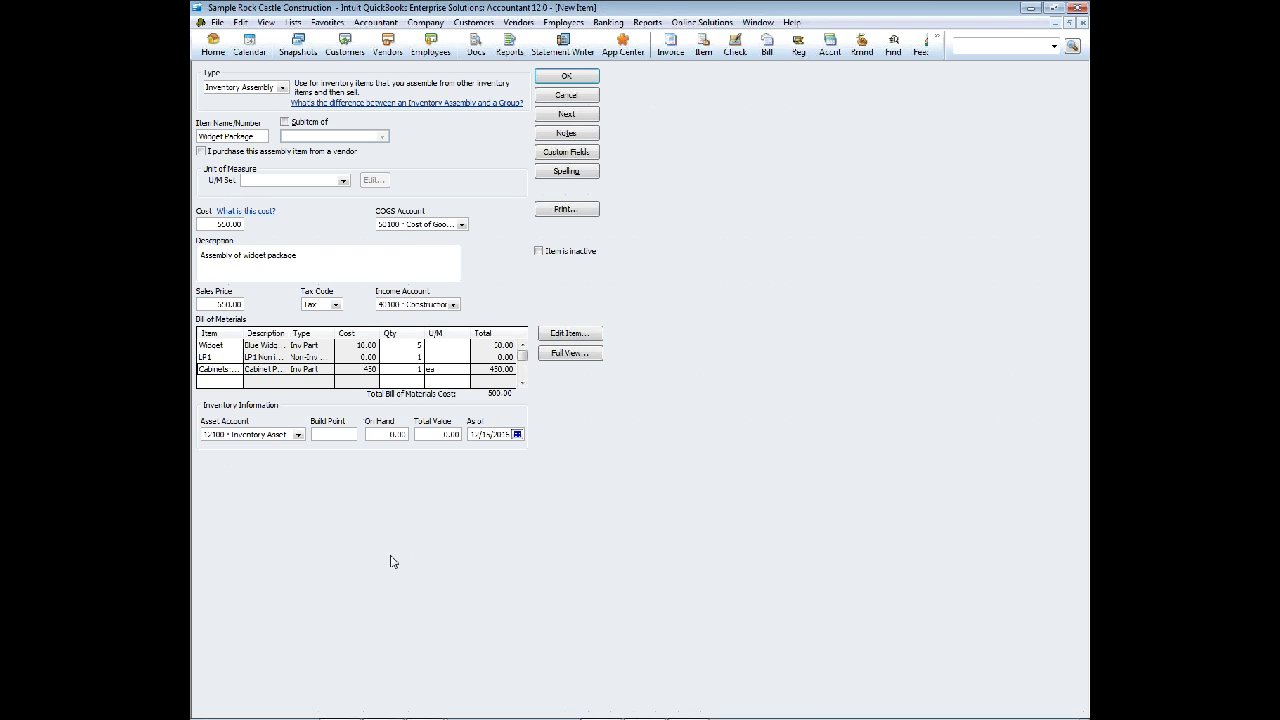
left_click(336, 306)
left_click(340, 315)
- Set the assembly's build point to 1, leaving the on-hand quantity and total value without an opening amount
left_click(340, 435)
type("1")
key("Tab")
key("Tab")
key("Tab")
- Preview the Widget Package's bill of materials printout, close it without printing, and save the item
left_click(562, 211)
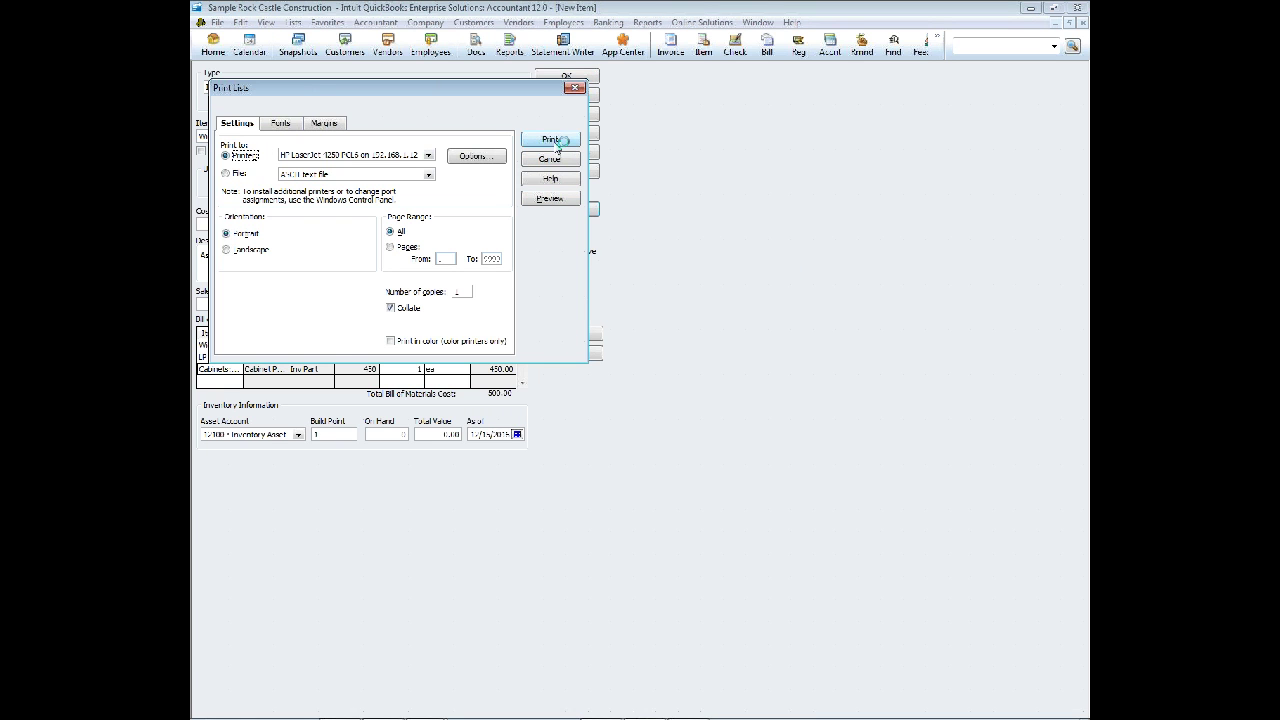
left_click(558, 202)
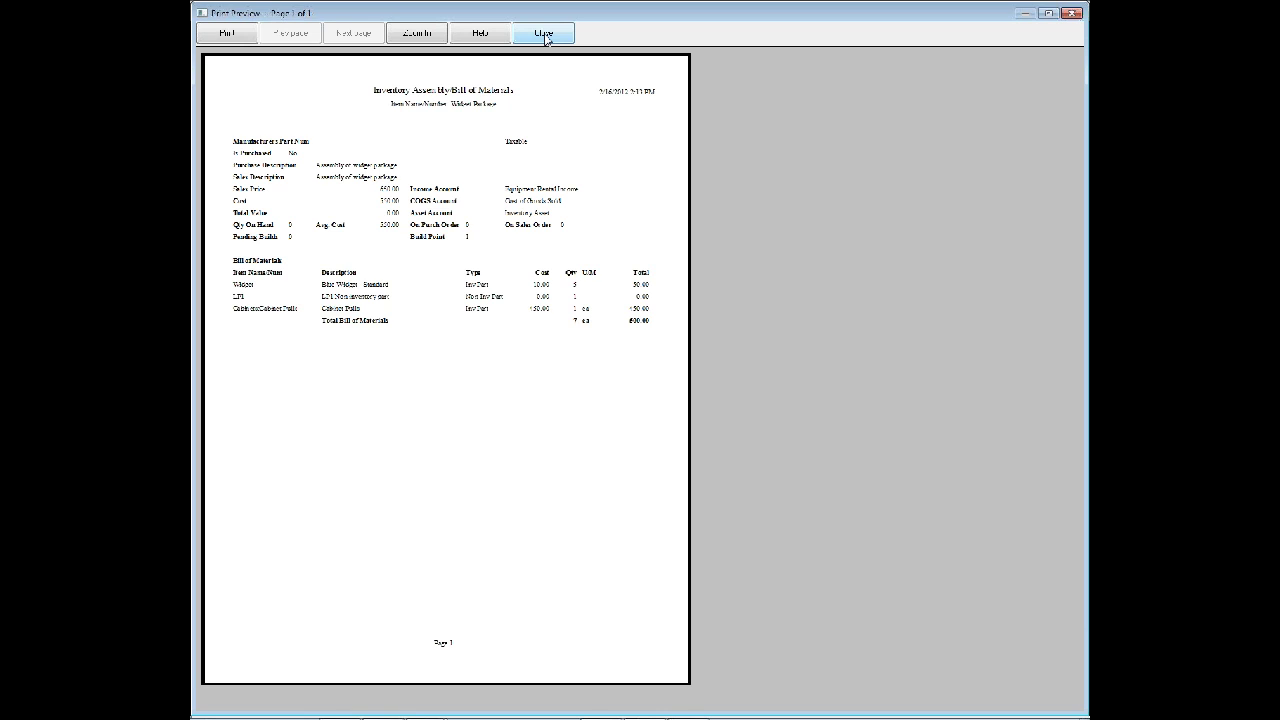
left_click(544, 34)
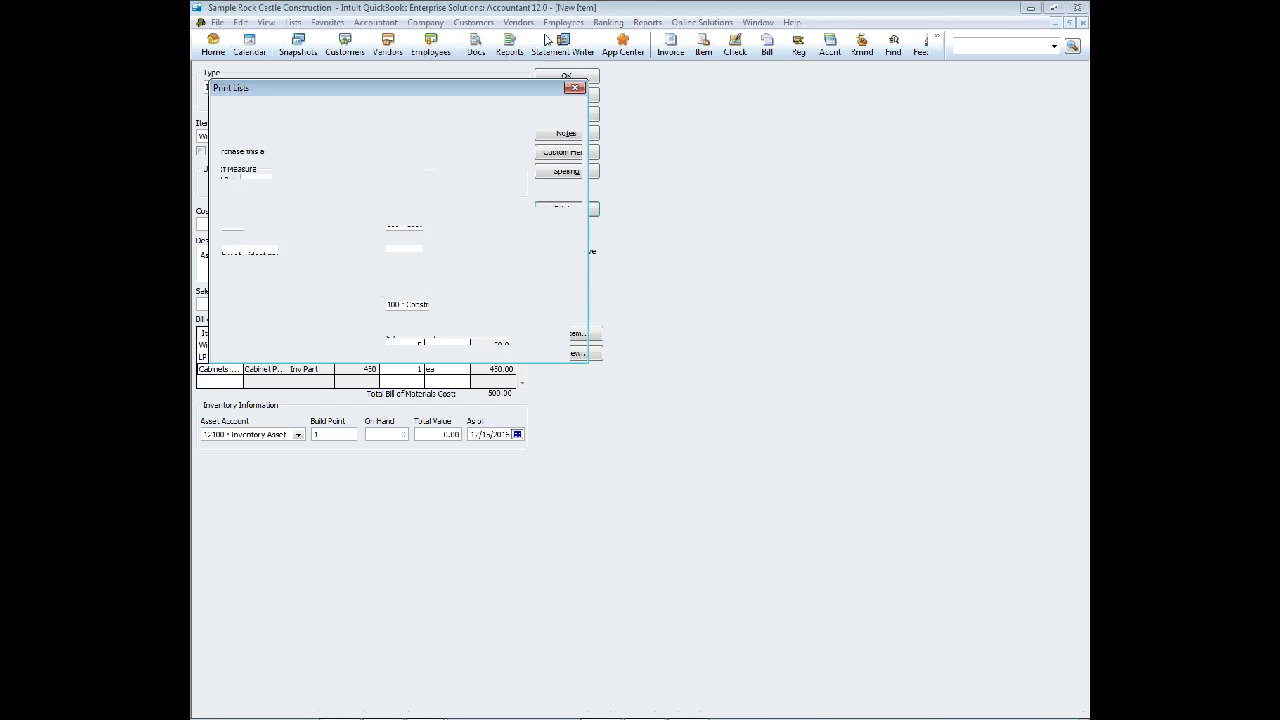
left_click(576, 90)
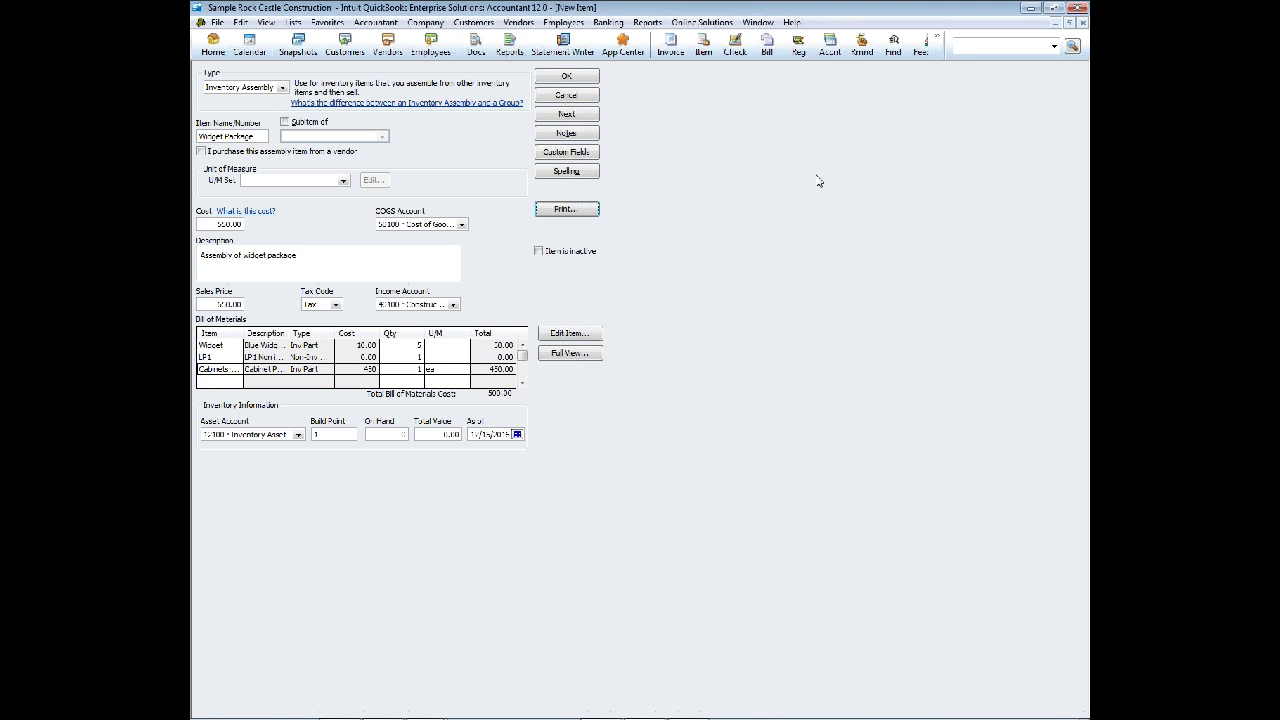
left_click(585, 80)
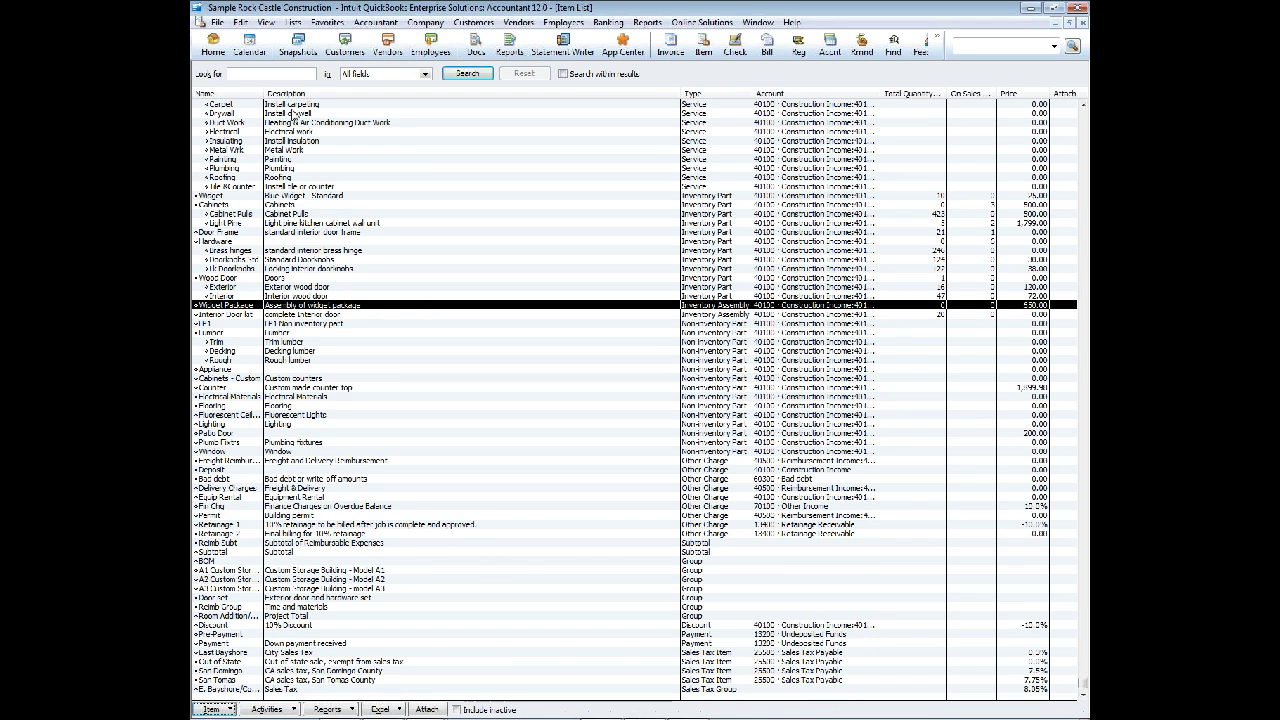
- Create a new Group item named Widget Group and enable printing of the items in the group
left_click(210, 710)
left_click(279, 458)
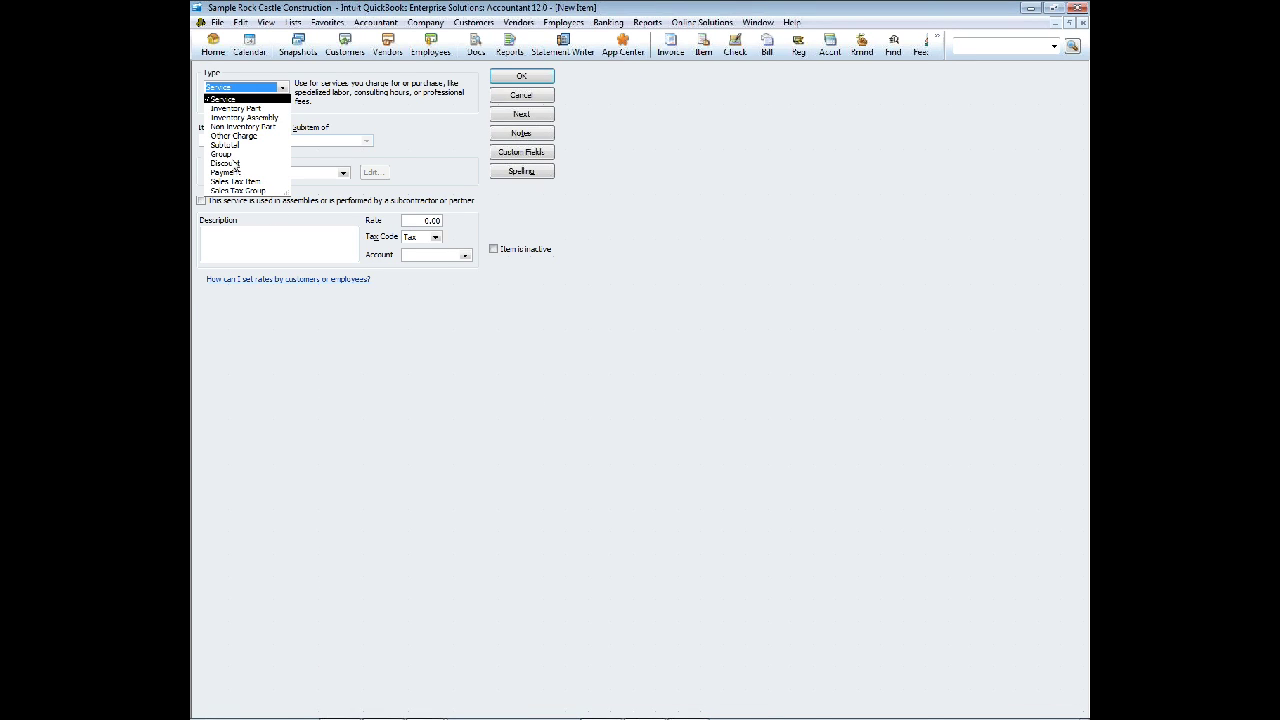
left_click(232, 156)
left_click(265, 138)
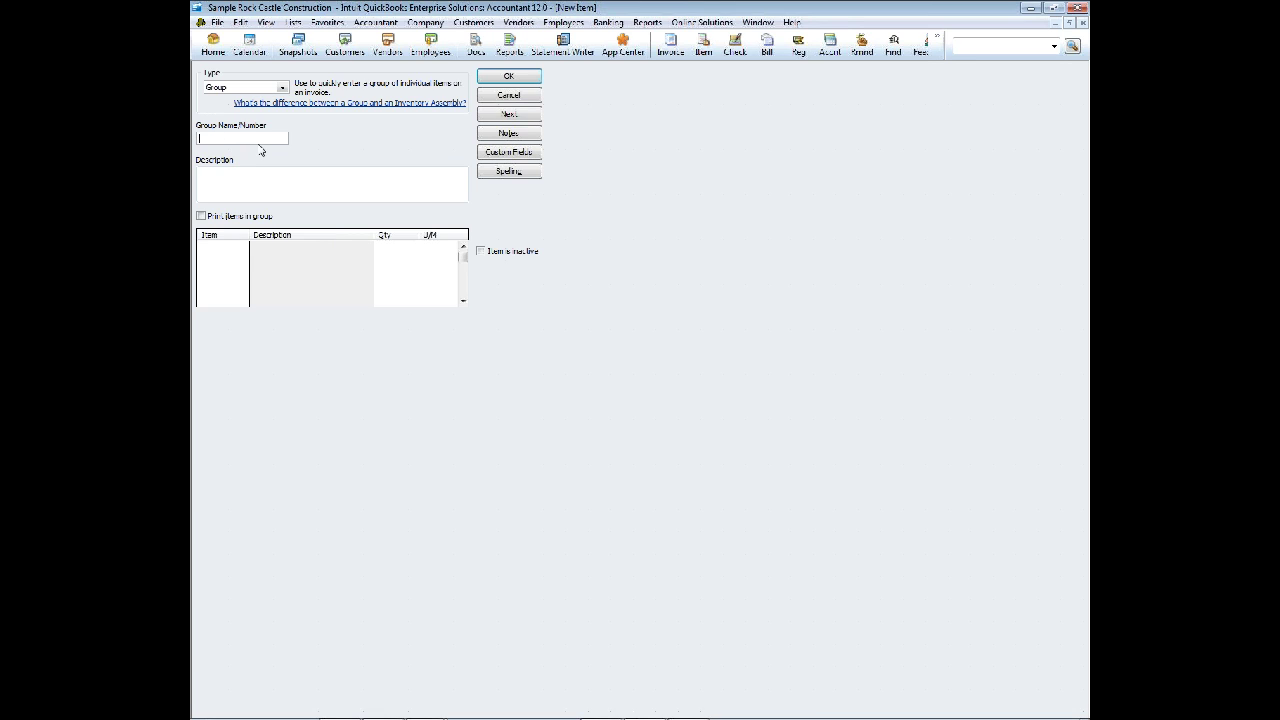
type("Widget Group")
key("Tab")
left_click(201, 216)
- Add the Removal service and the LP1 non-inventory part as the group's first two items
left_click(216, 243)
left_click(243, 247)
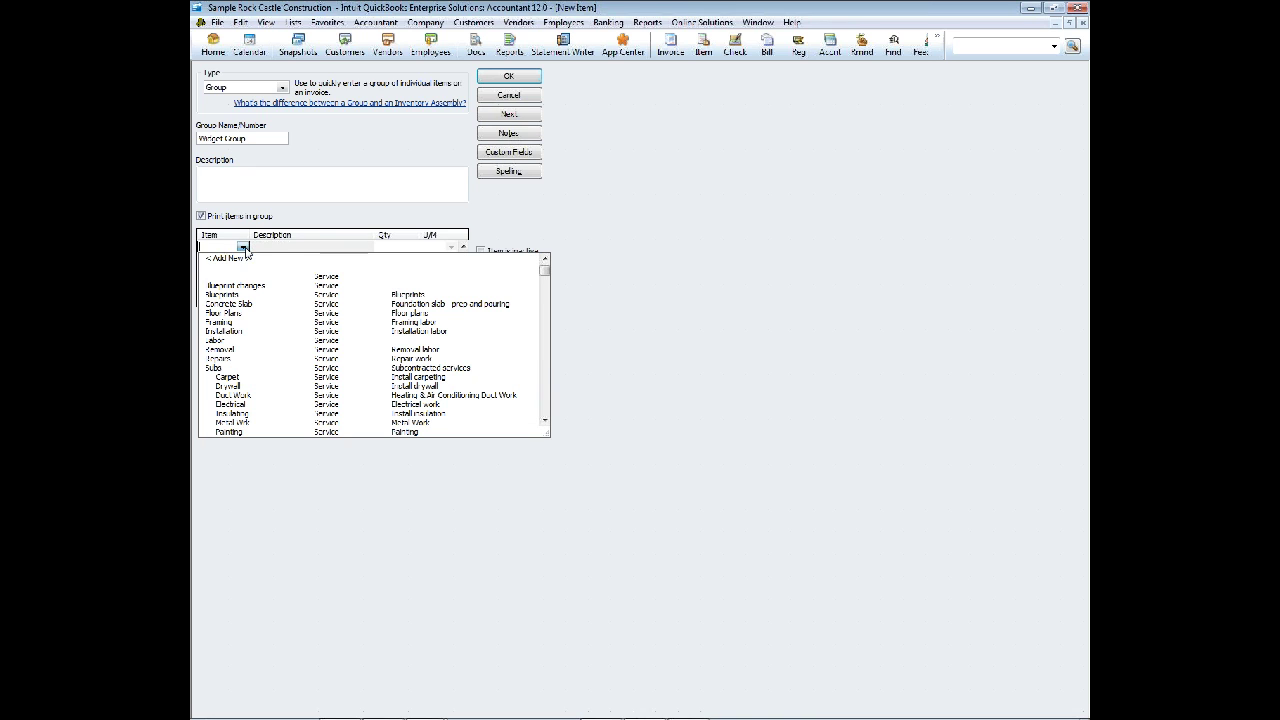
left_click(230, 350)
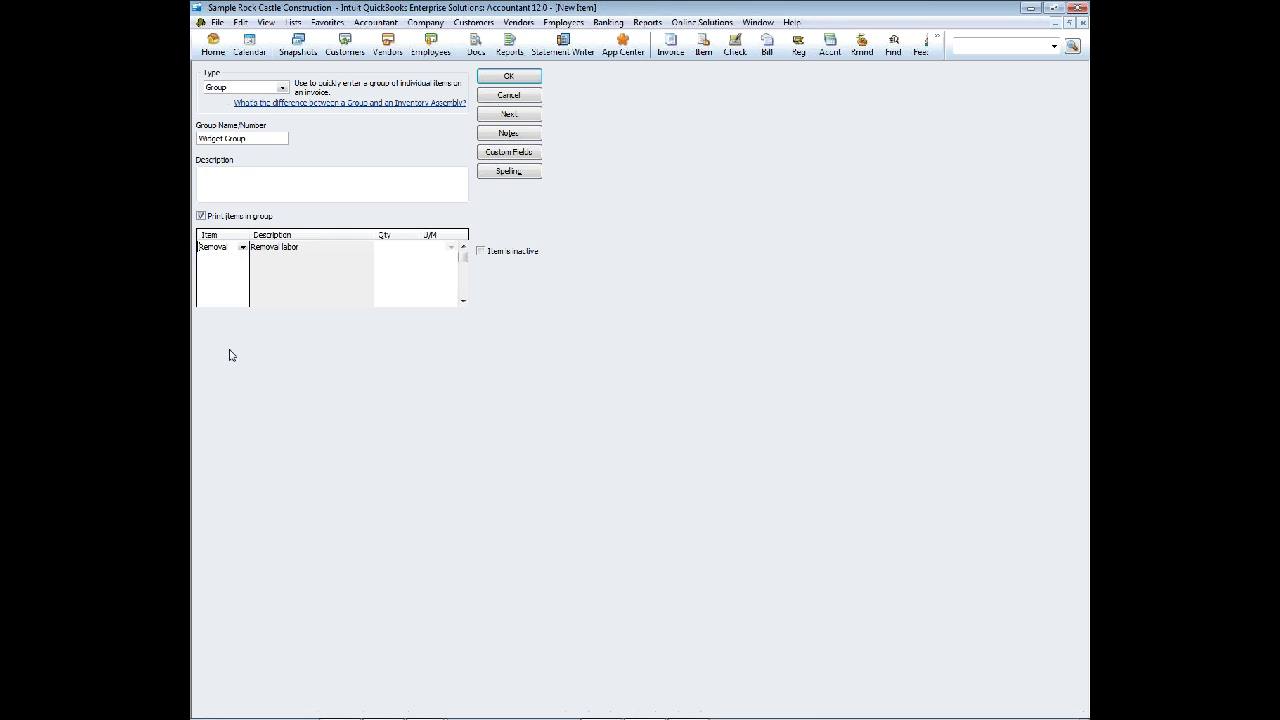
left_click(230, 259)
left_click(243, 260)
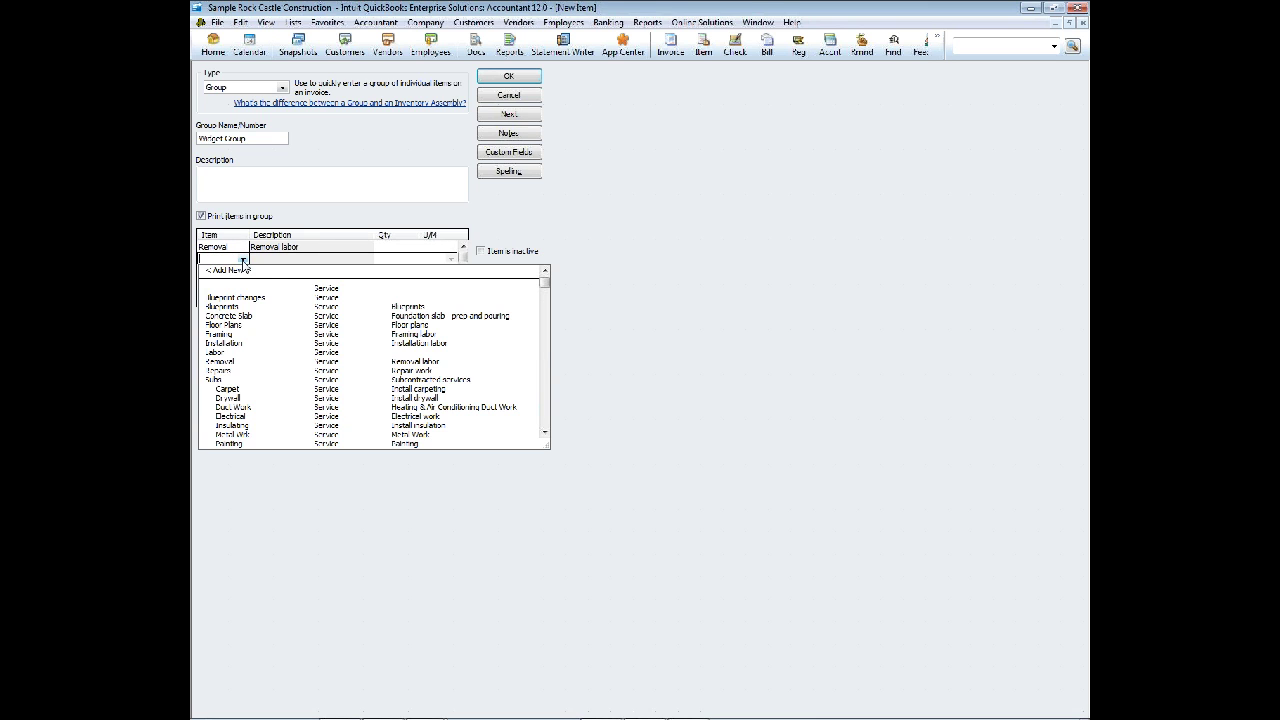
scroll(252, 388, "down", 6)
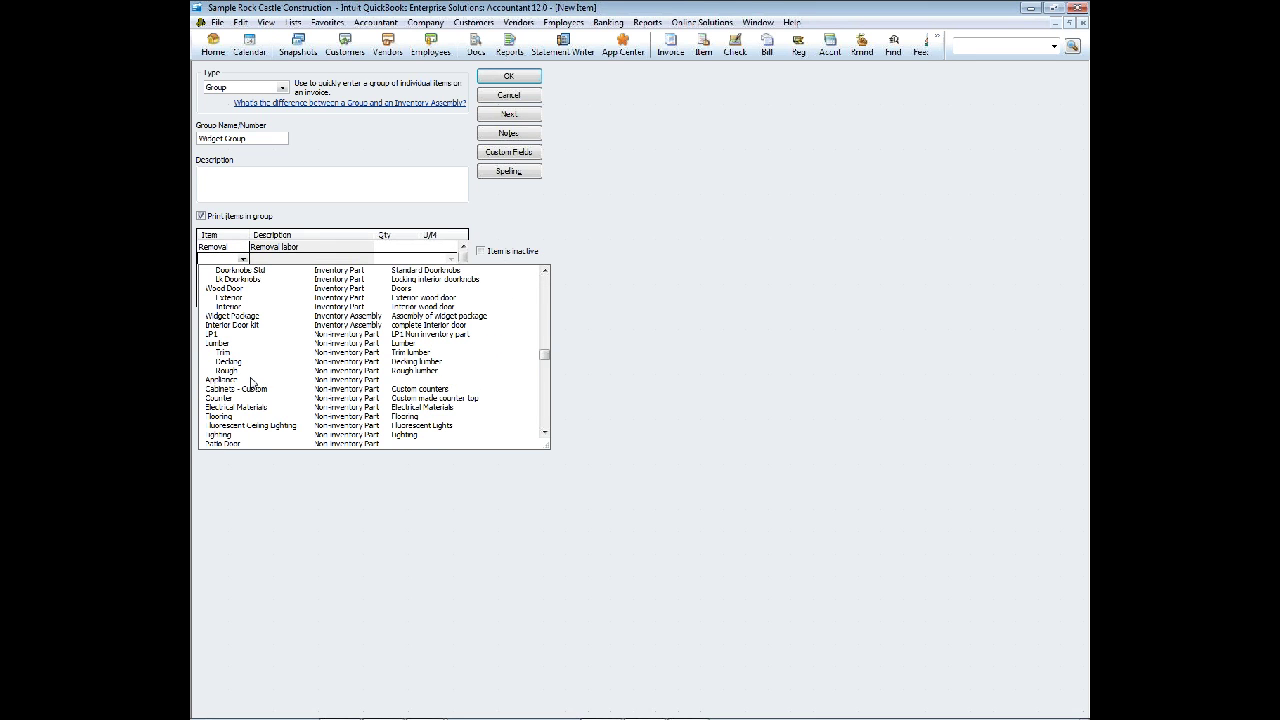
left_click(247, 335)
- Add the Labor service and the Widget inventory part as the group's third and fourth items
left_click(238, 272)
left_click(243, 272)
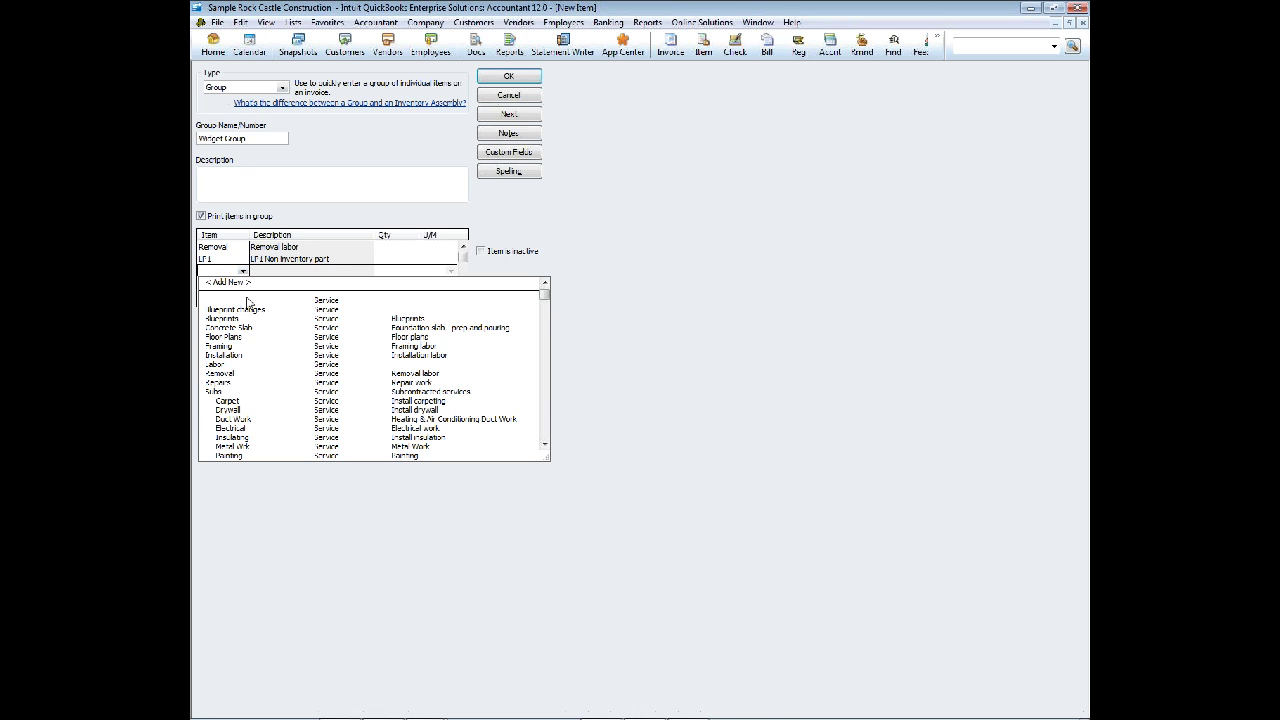
left_click(242, 366)
left_click(240, 284)
left_click(243, 283)
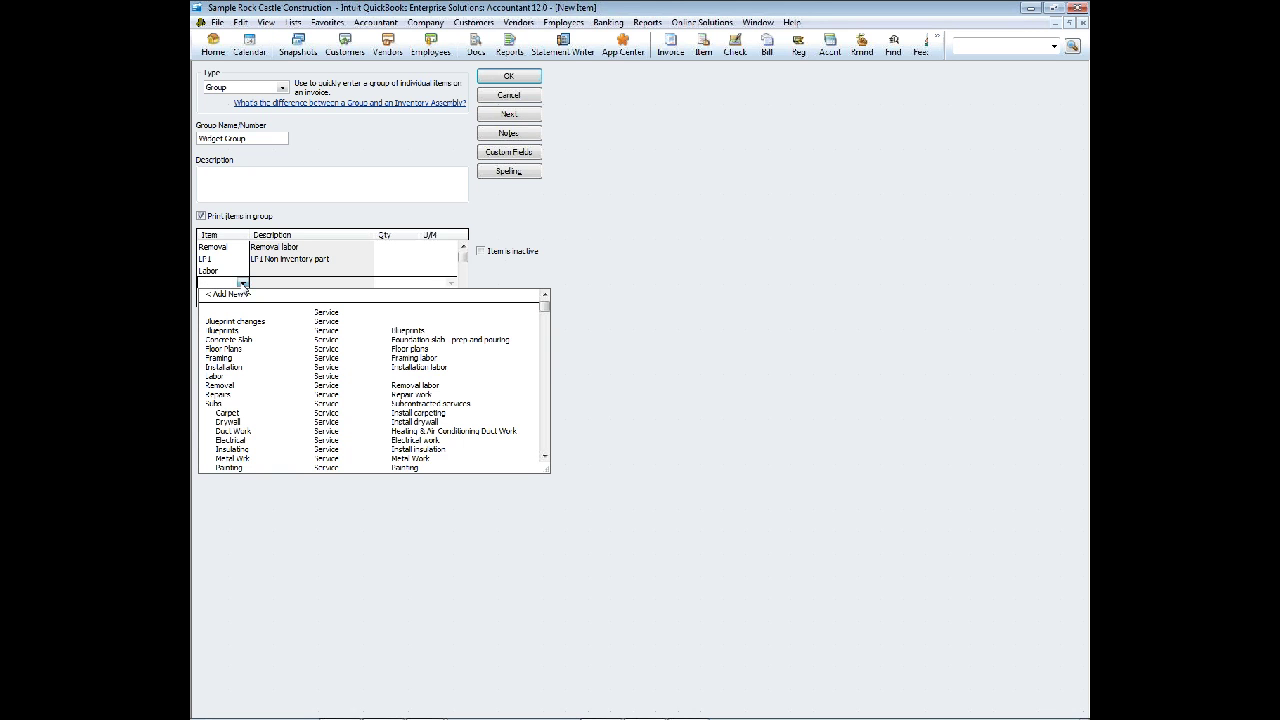
scroll(249, 330, "down", 15)
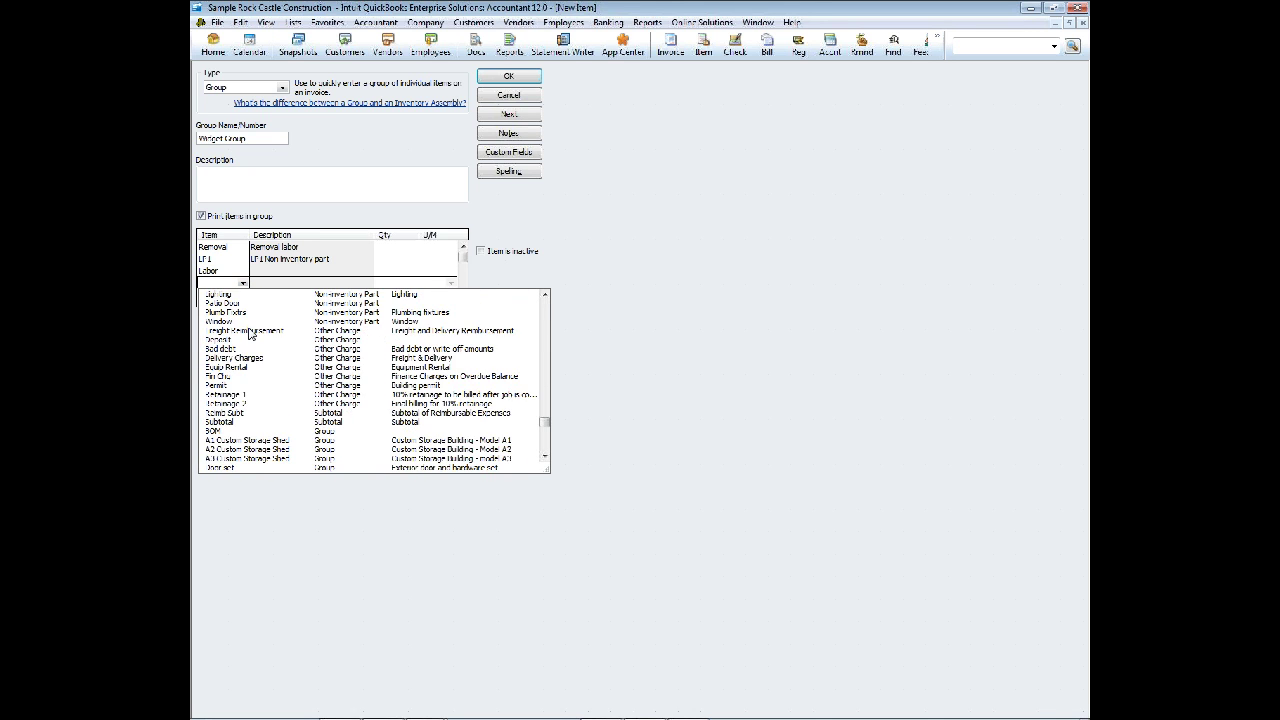
scroll(249, 335, "down", 3)
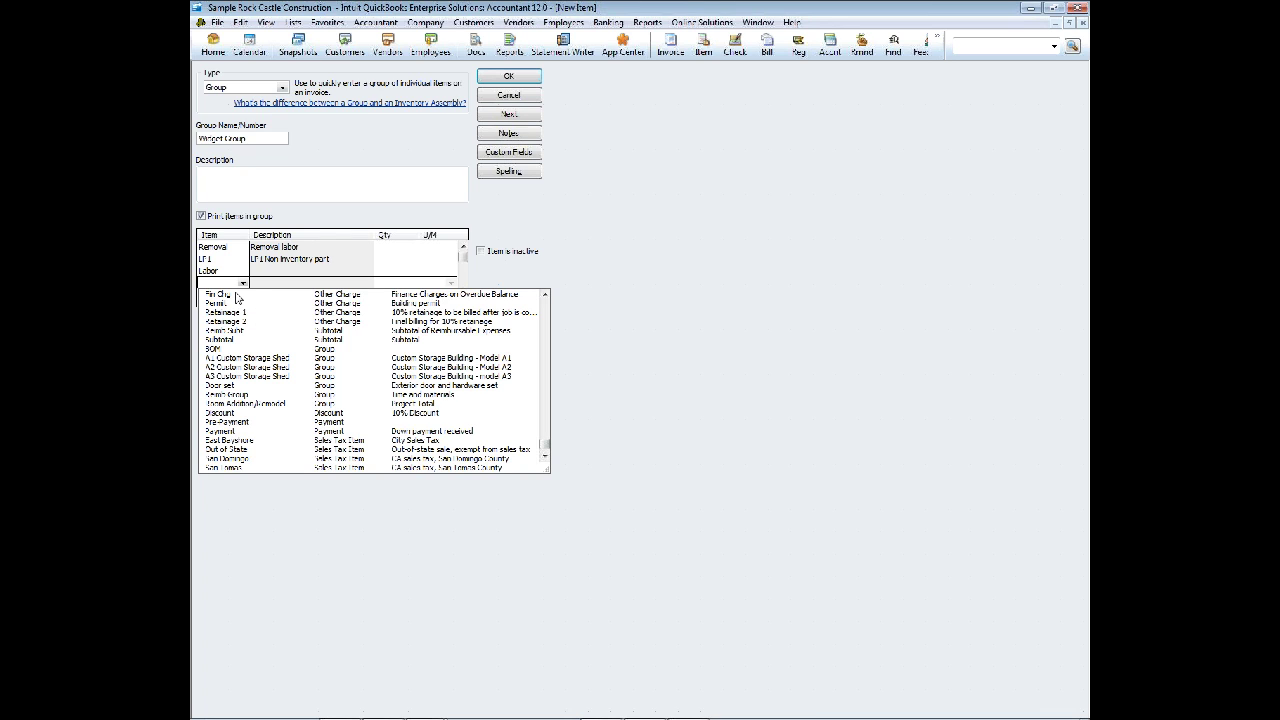
type("Widget")
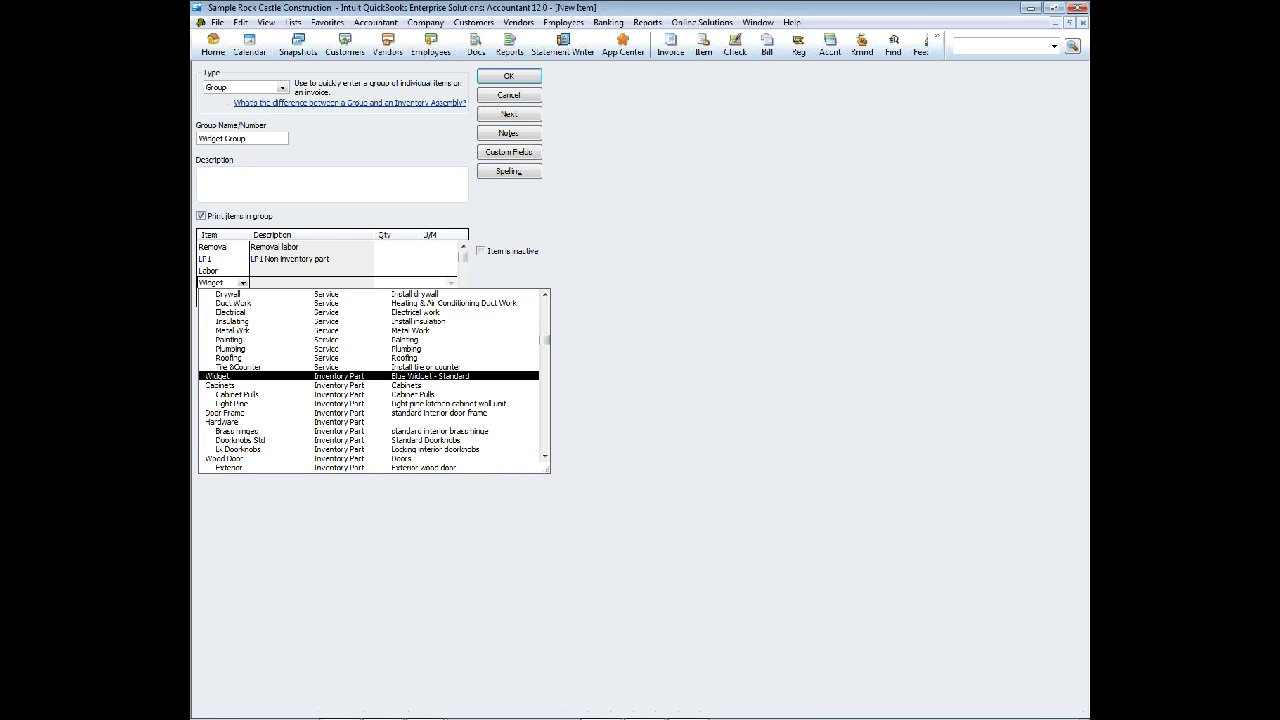
left_click(243, 375)
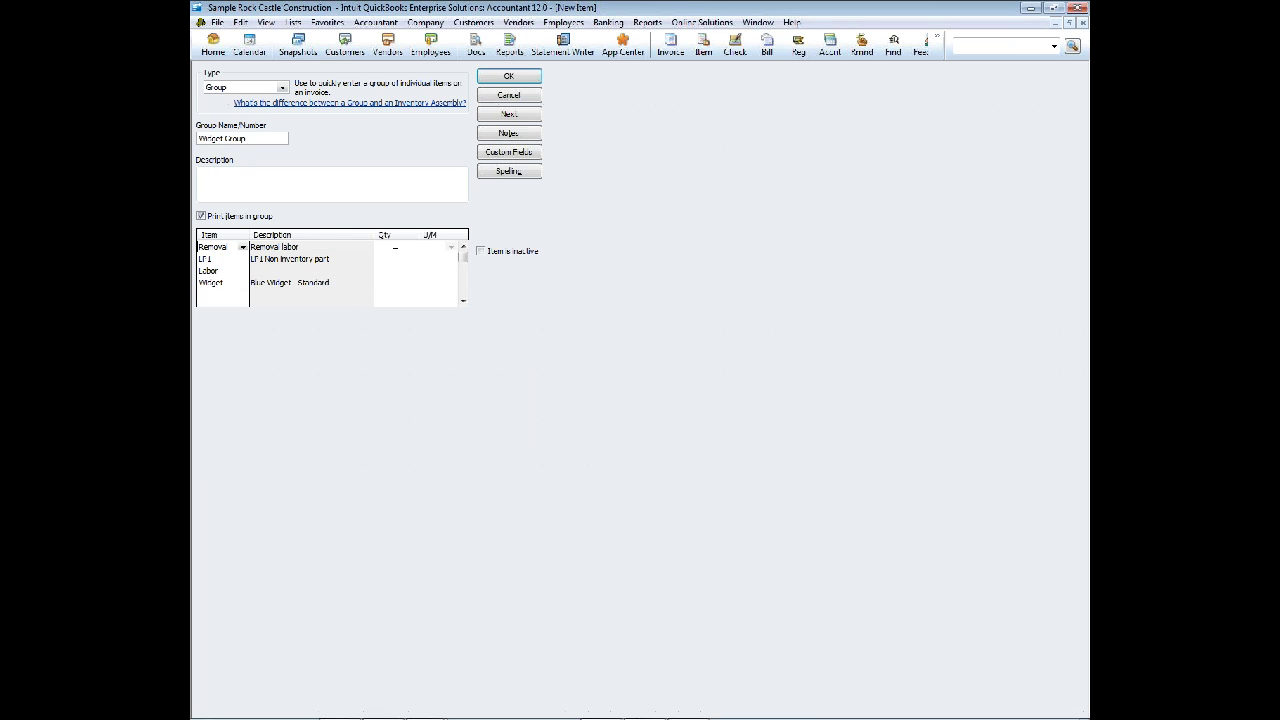
- Set the group quantities to 1 for Removal, 10 for LP1, 1 for Labor and 5 for Widget, and save the item
type("1")
key("Tab")
key("Tab")
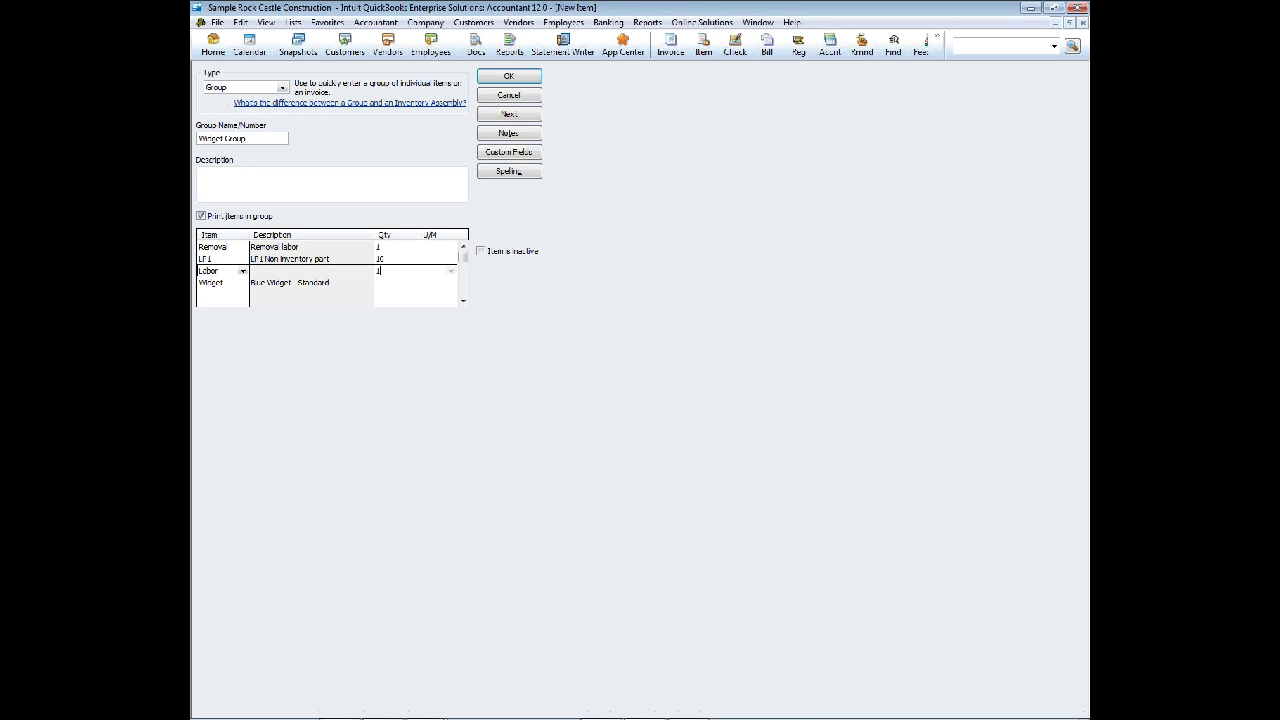
key("Tab")
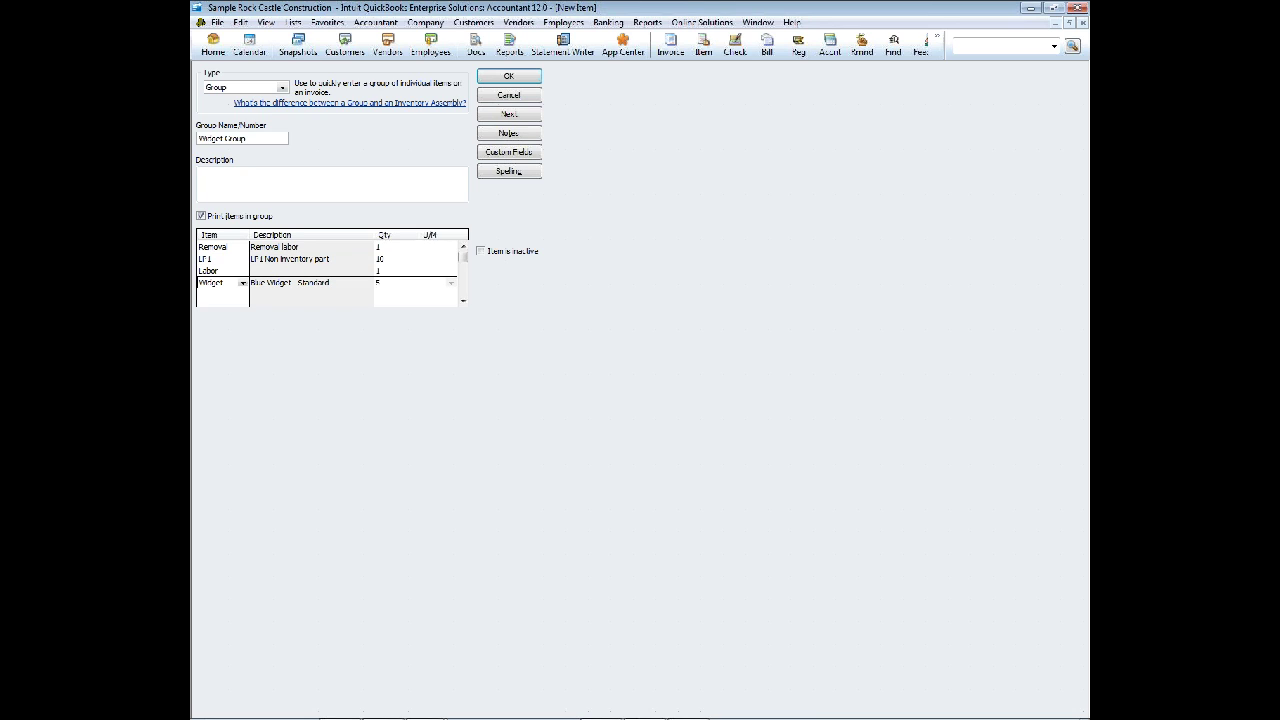
key("Tab")
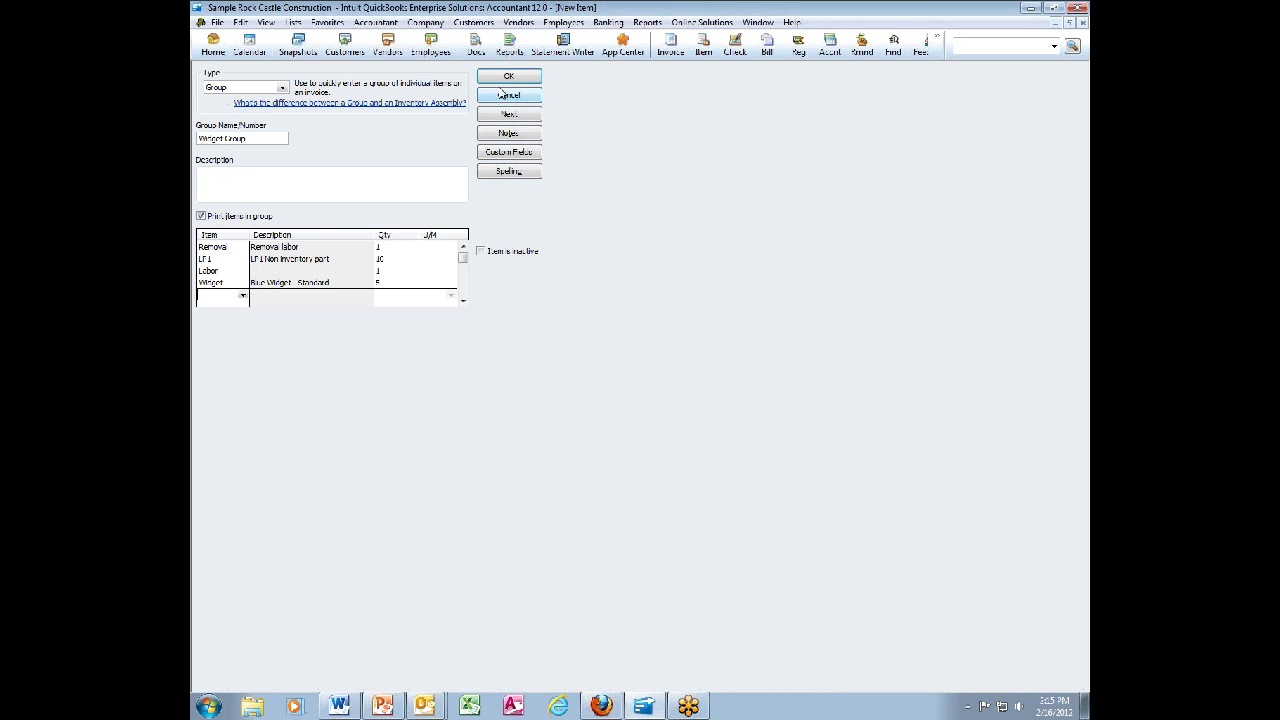
left_click(502, 79)
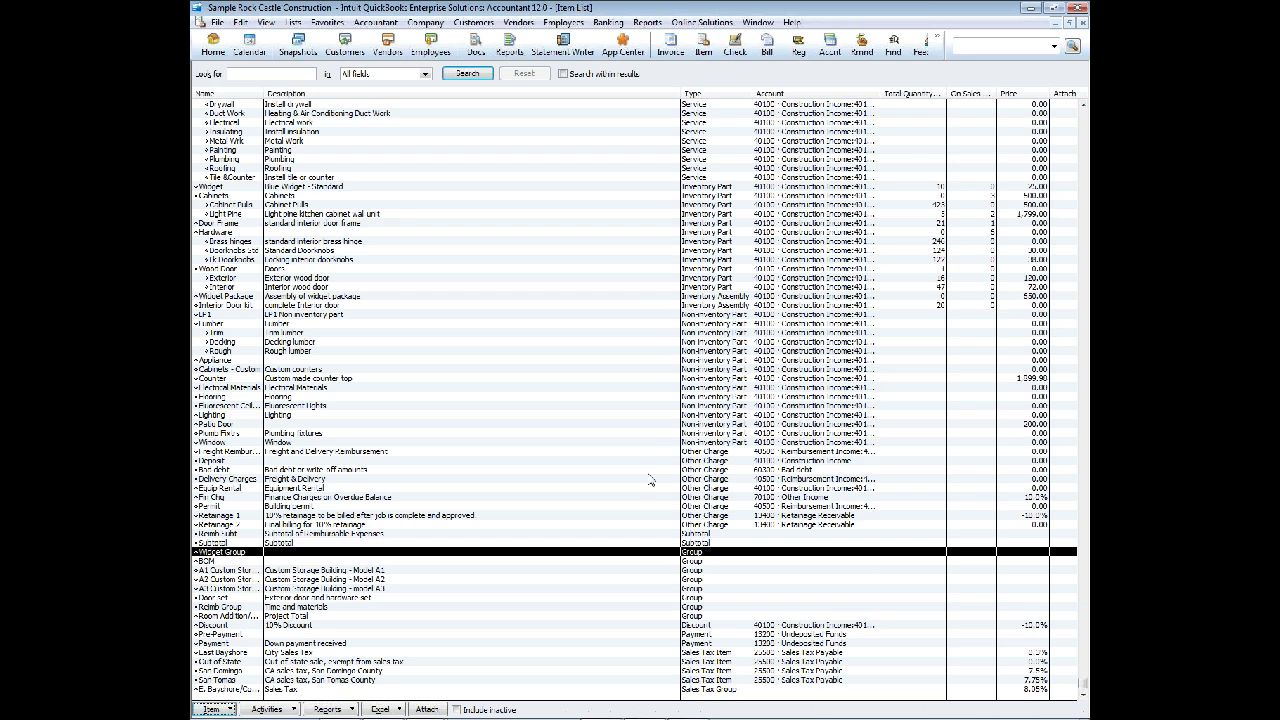
- Close the item list and bring up the customer's sales order with the Blueprints line in a maximized window
left_click(1069, 22)
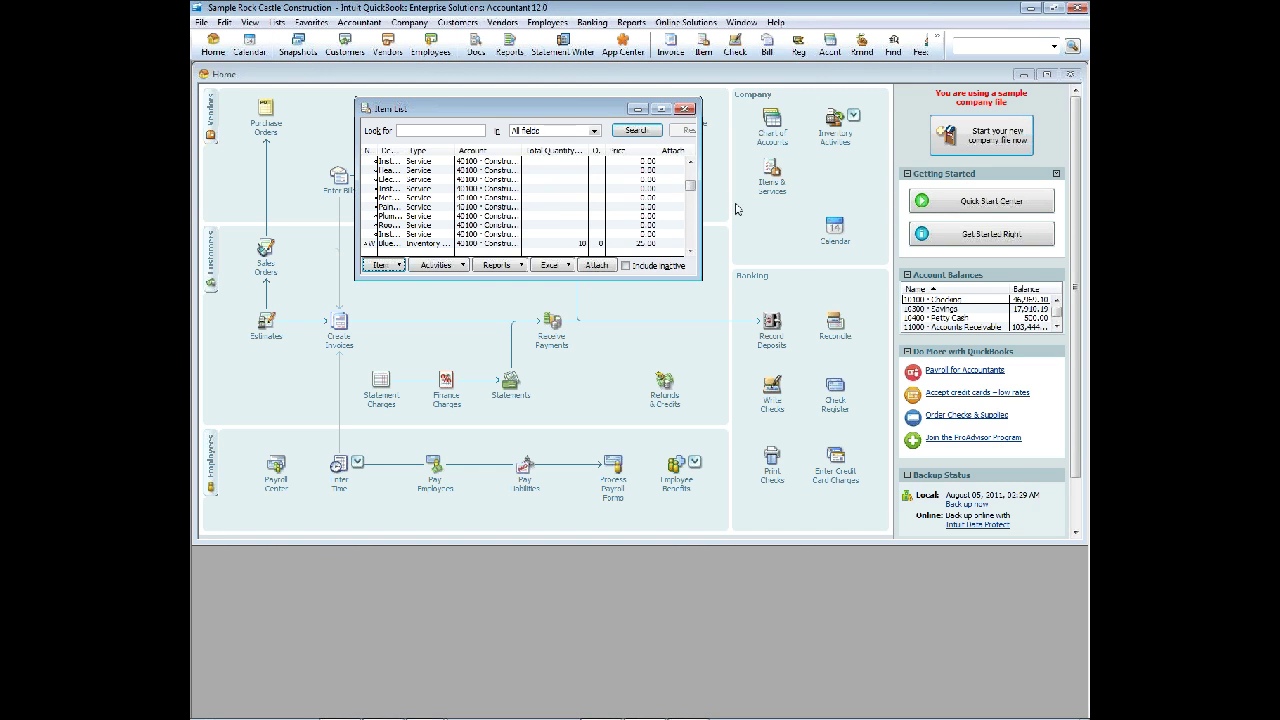
left_click(685, 109)
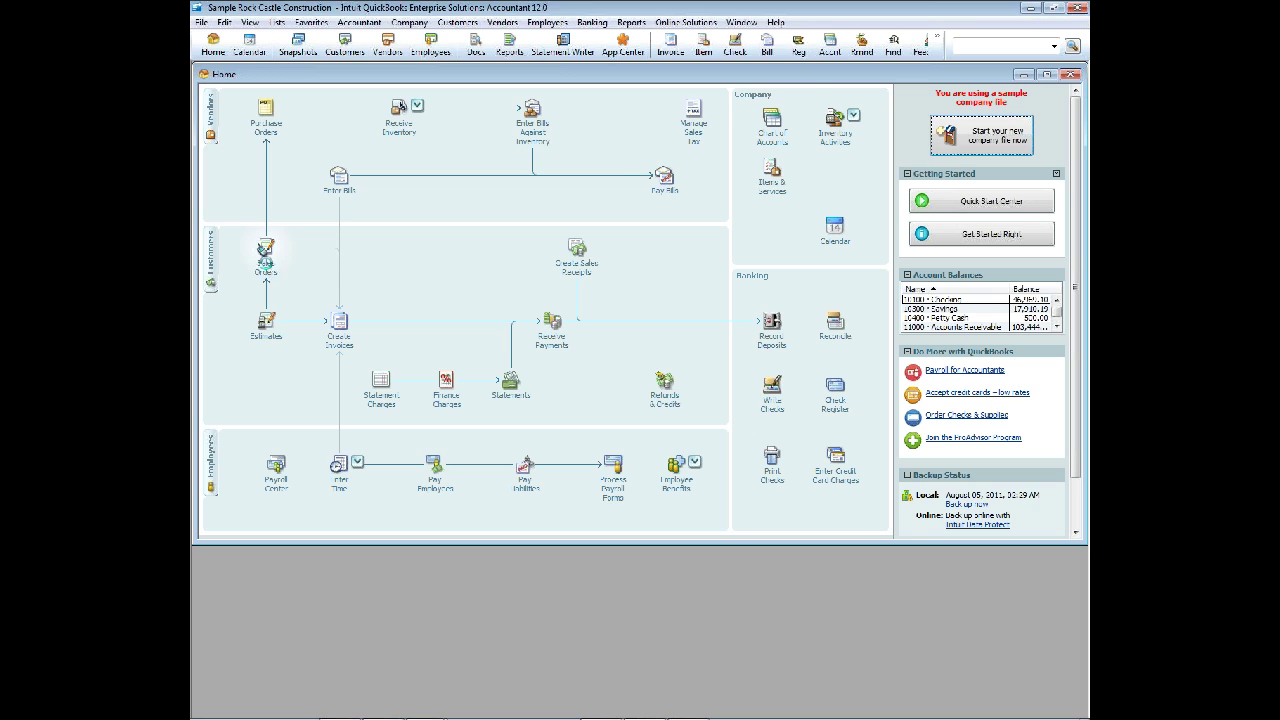
left_click(265, 258)
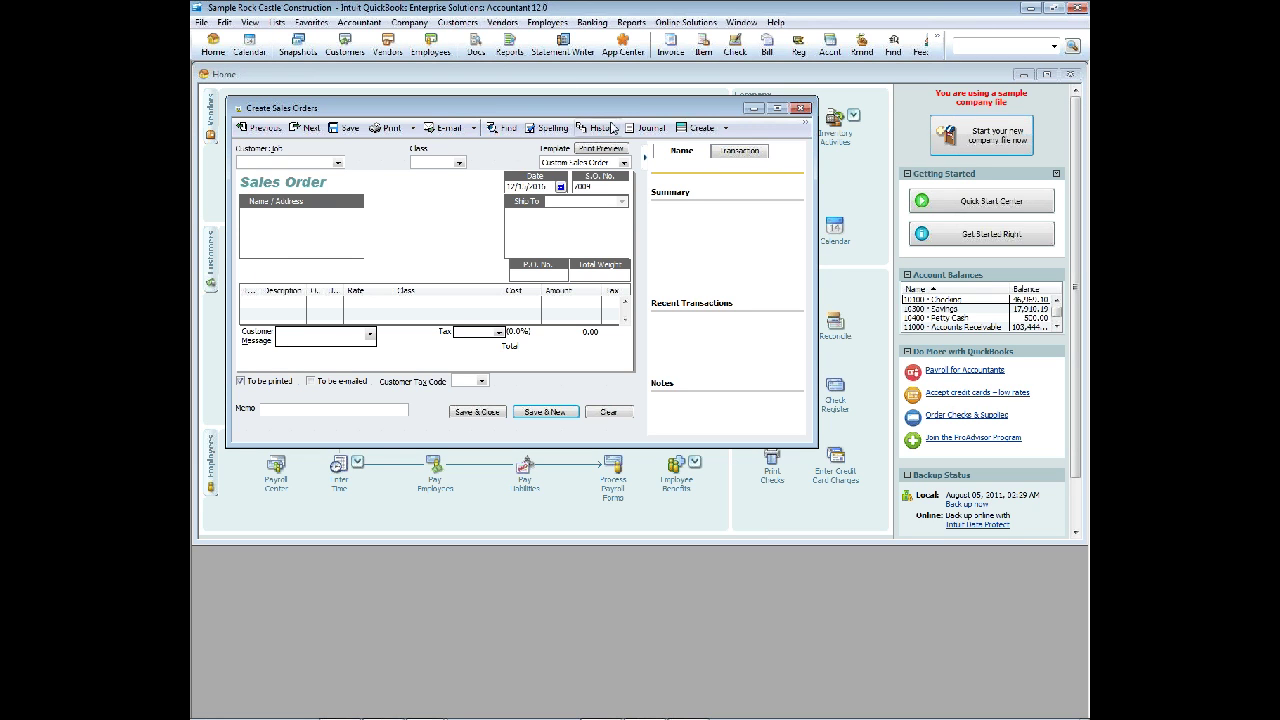
left_click(287, 162)
type("Barley, Renee")
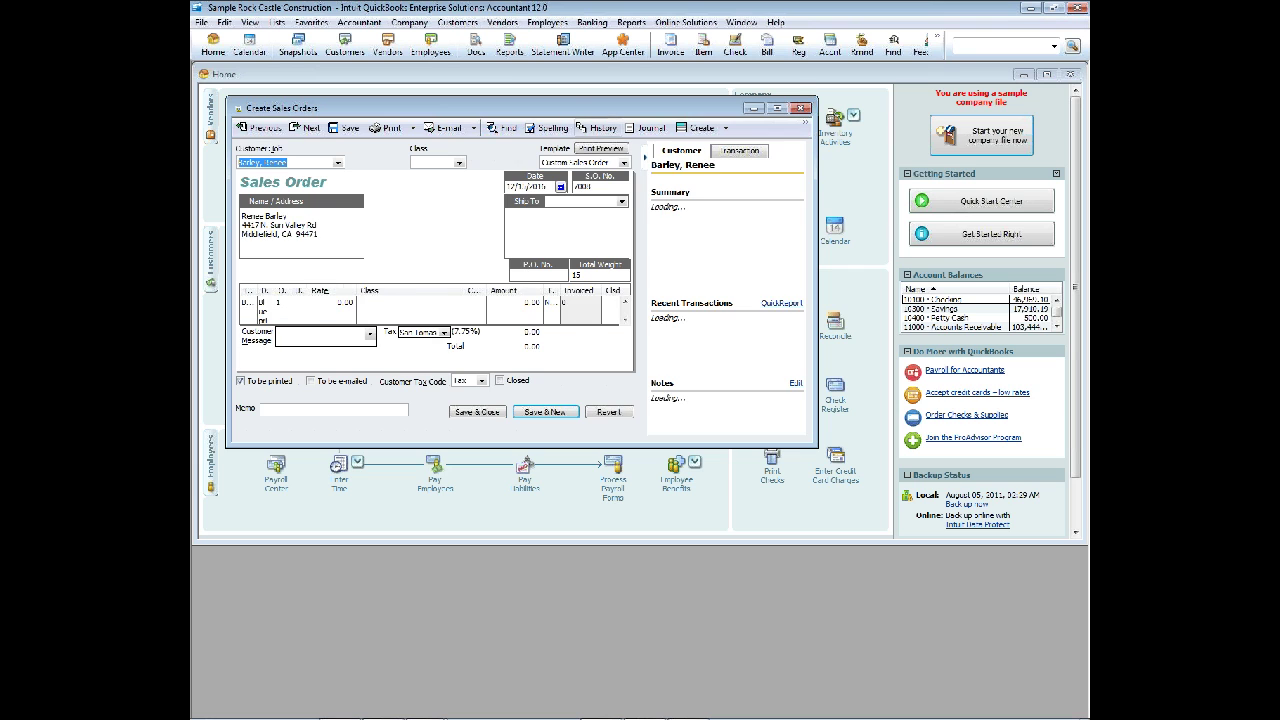
left_click(776, 108)
- Add the Widget inventory part below Blueprints on the sales order with a quantity of 2
left_click(232, 263)
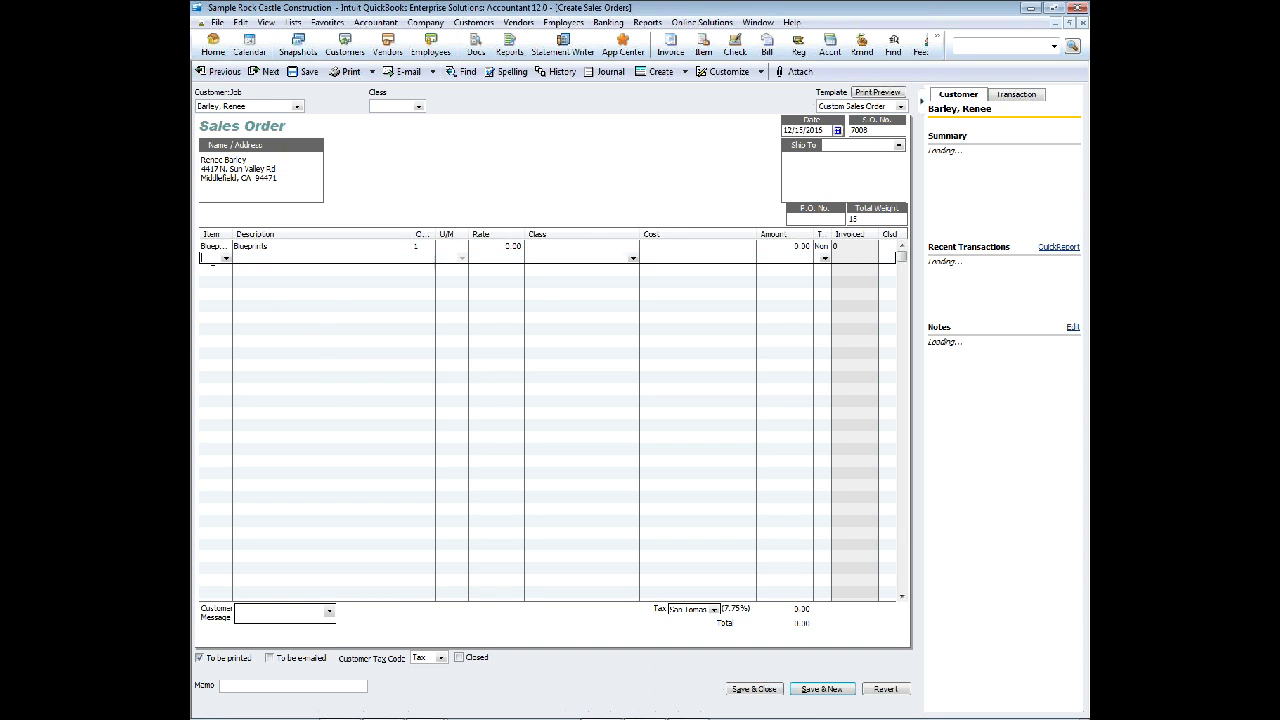
left_click(227, 259)
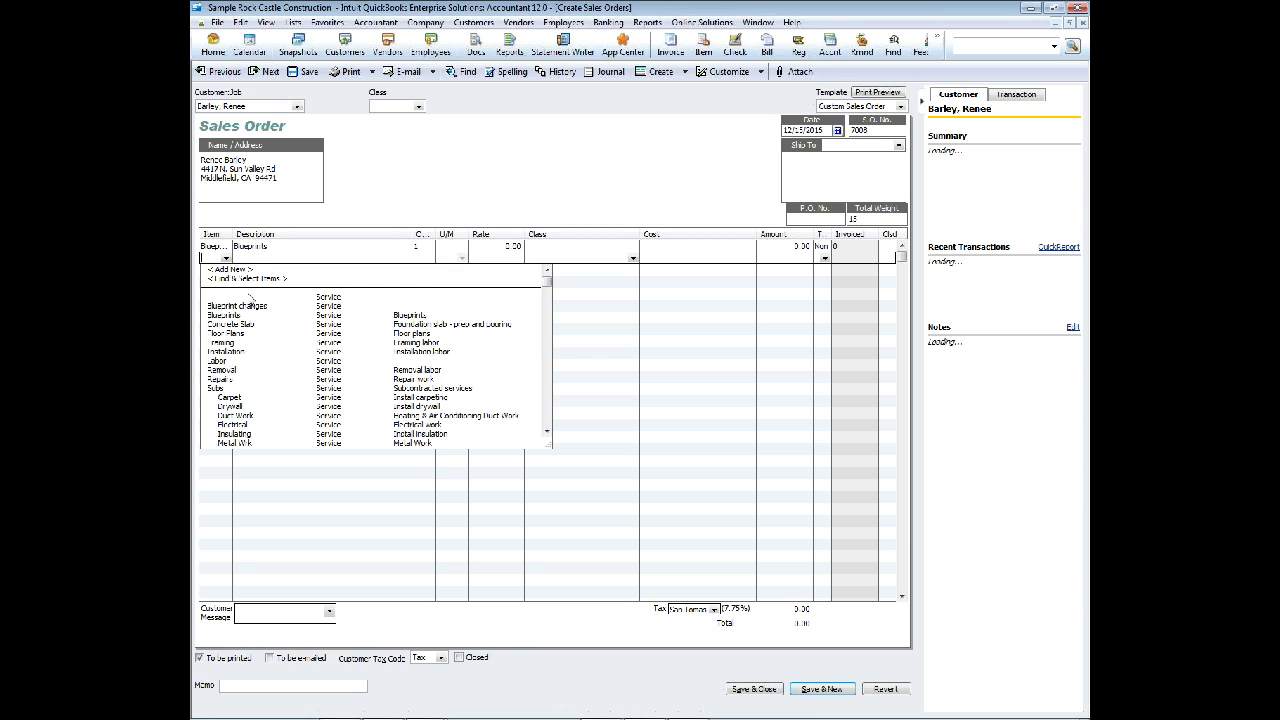
type("Wi...")
key("Tab")
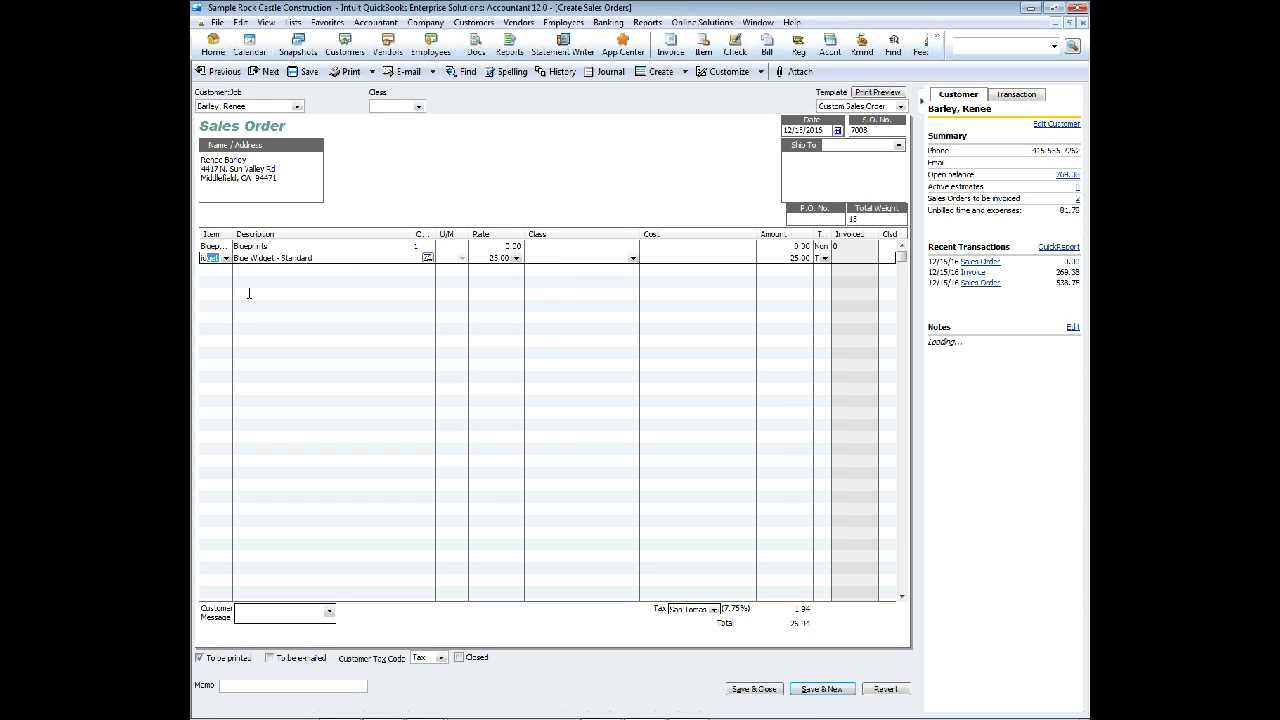
left_click(424, 258)
type("2")
key("Tab")
key("Tab")
- Add the Widget Package inventory assembly as the line below Widget on the sales order
left_click(217, 277)
left_click(227, 270)
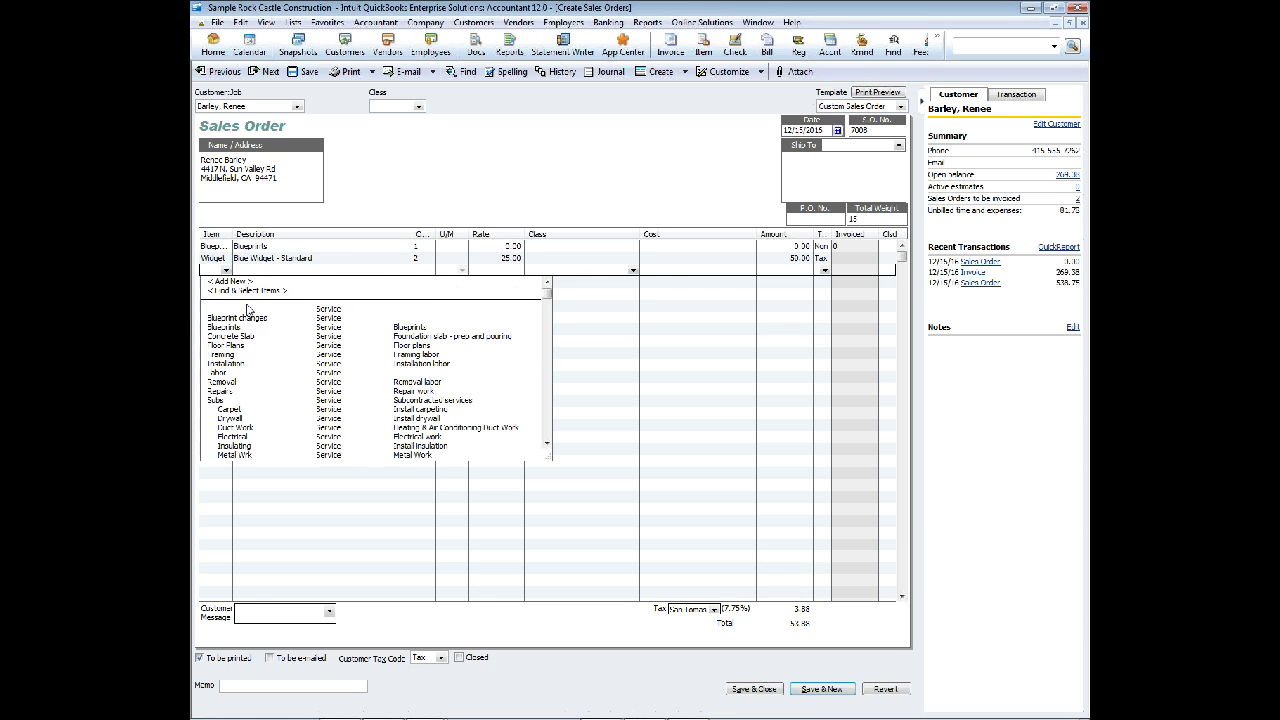
type("w")
key("BackSpace")
type("de")
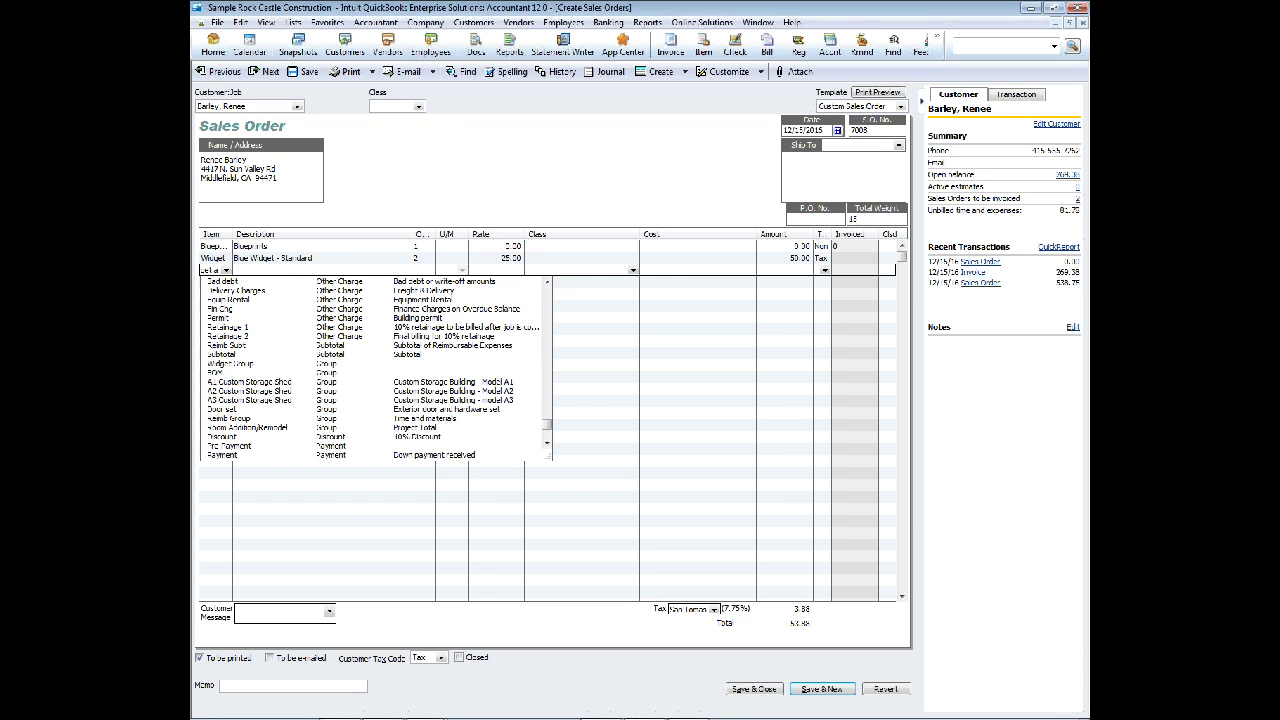
key("BackSpace")
key("BackSpace")
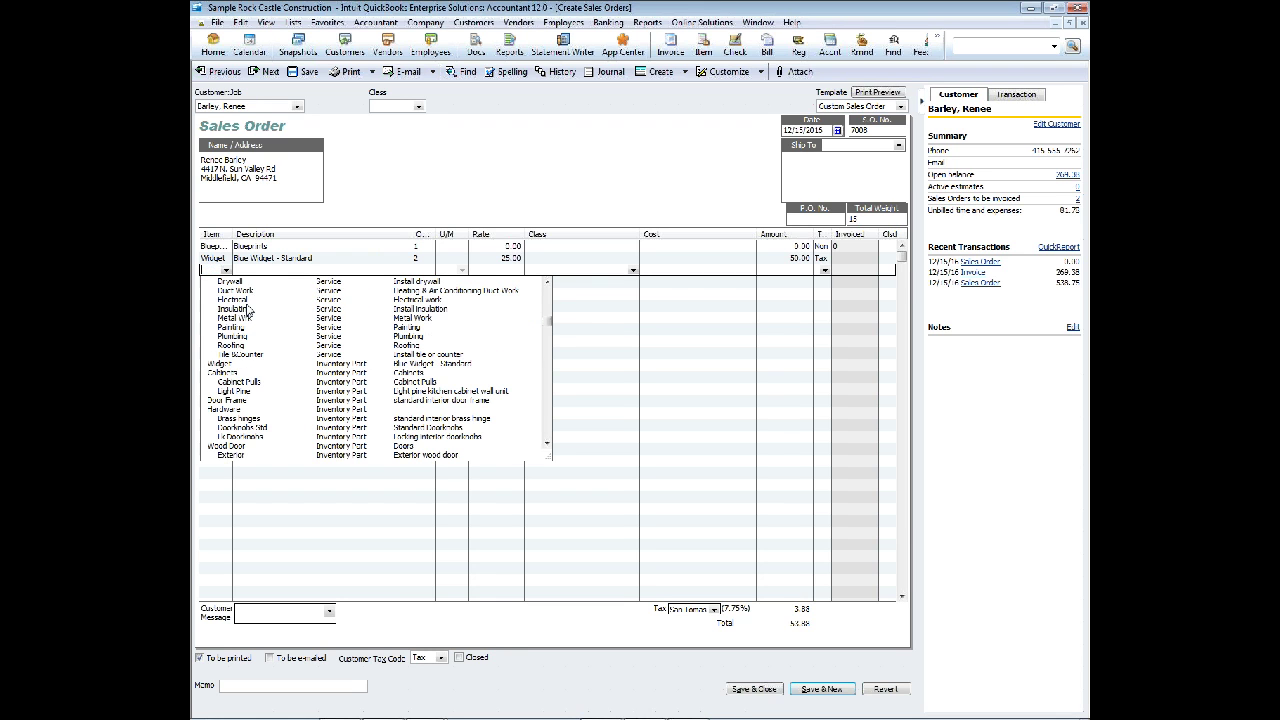
type("w")
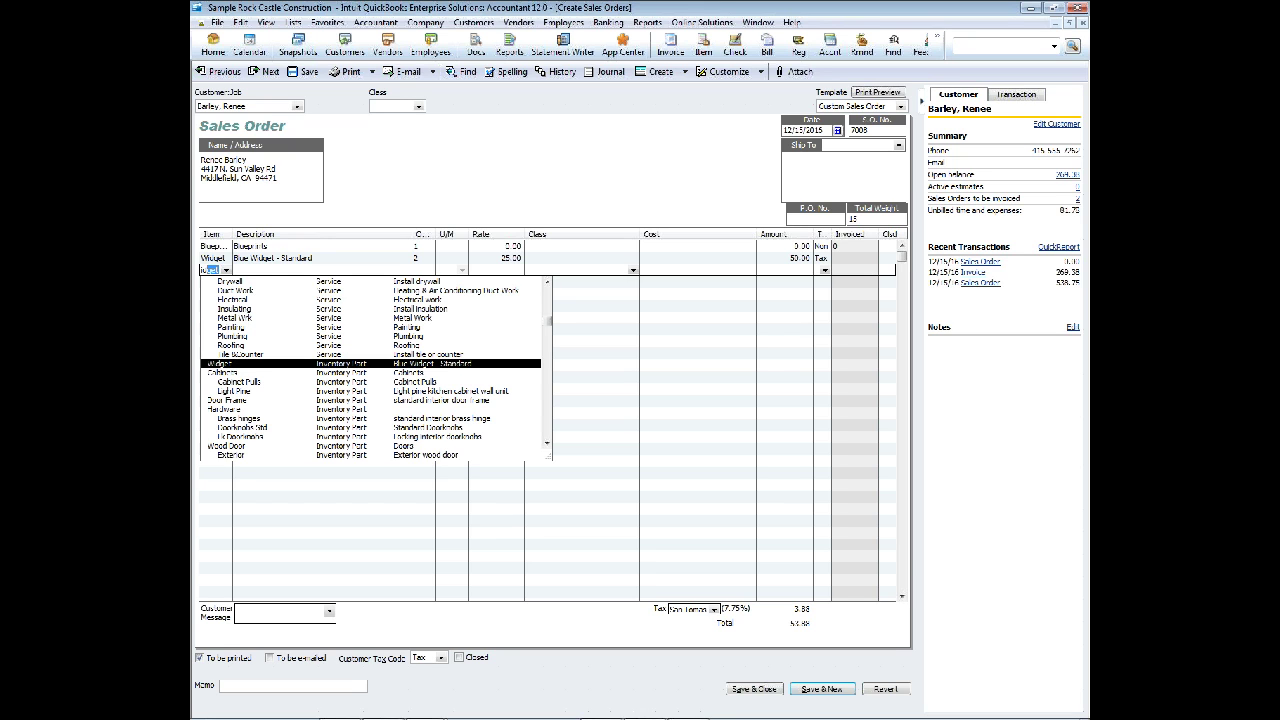
type("idget p")
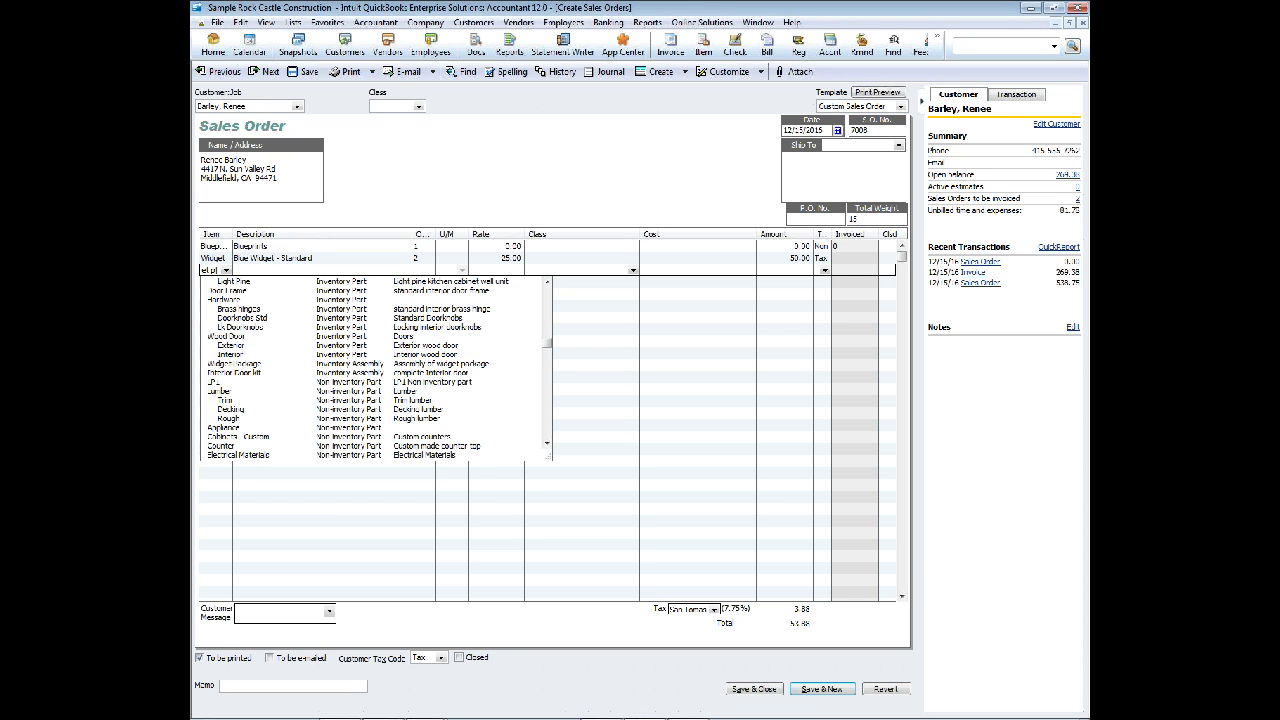
type("g")
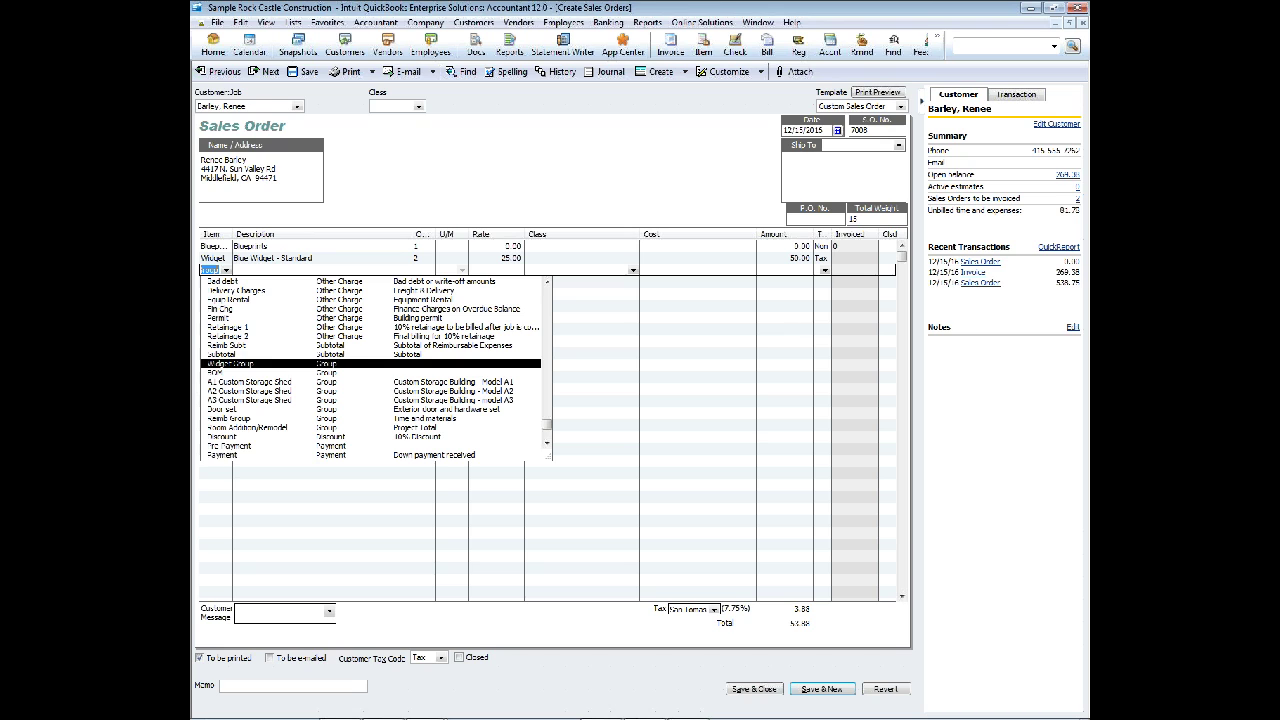
key("BackSpace")
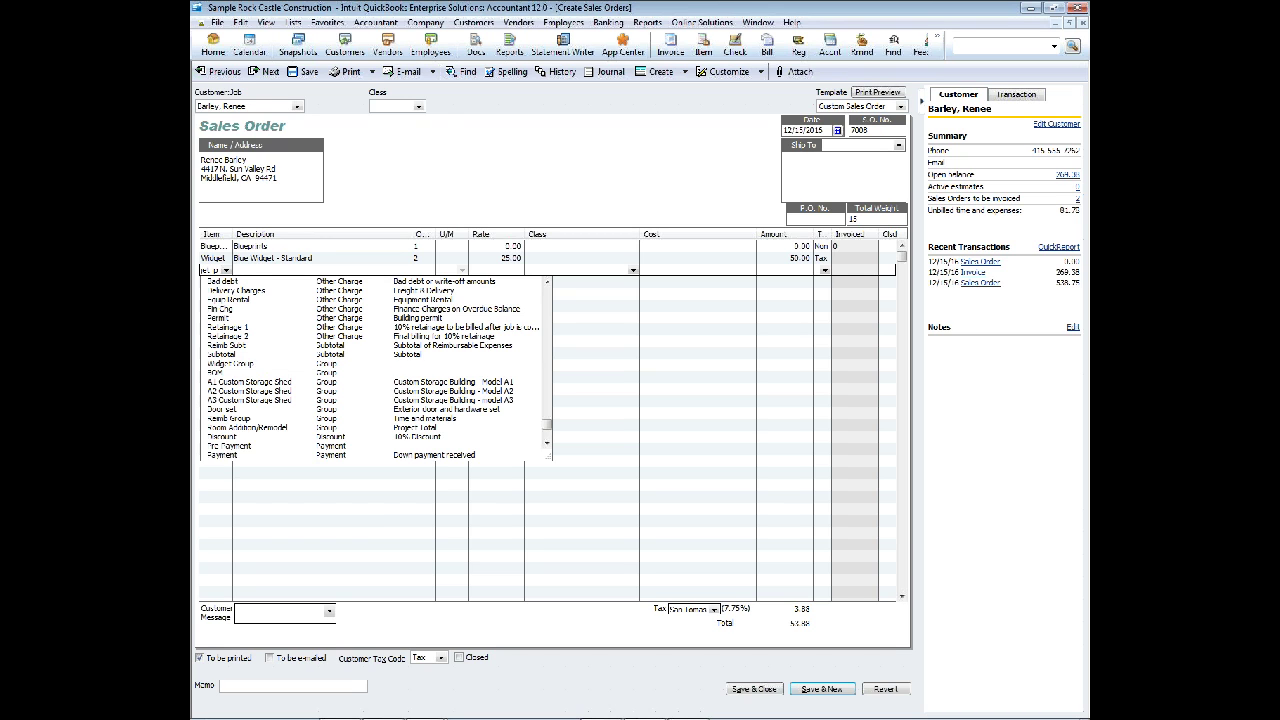
key("BackSpace")
key("BackSpace")
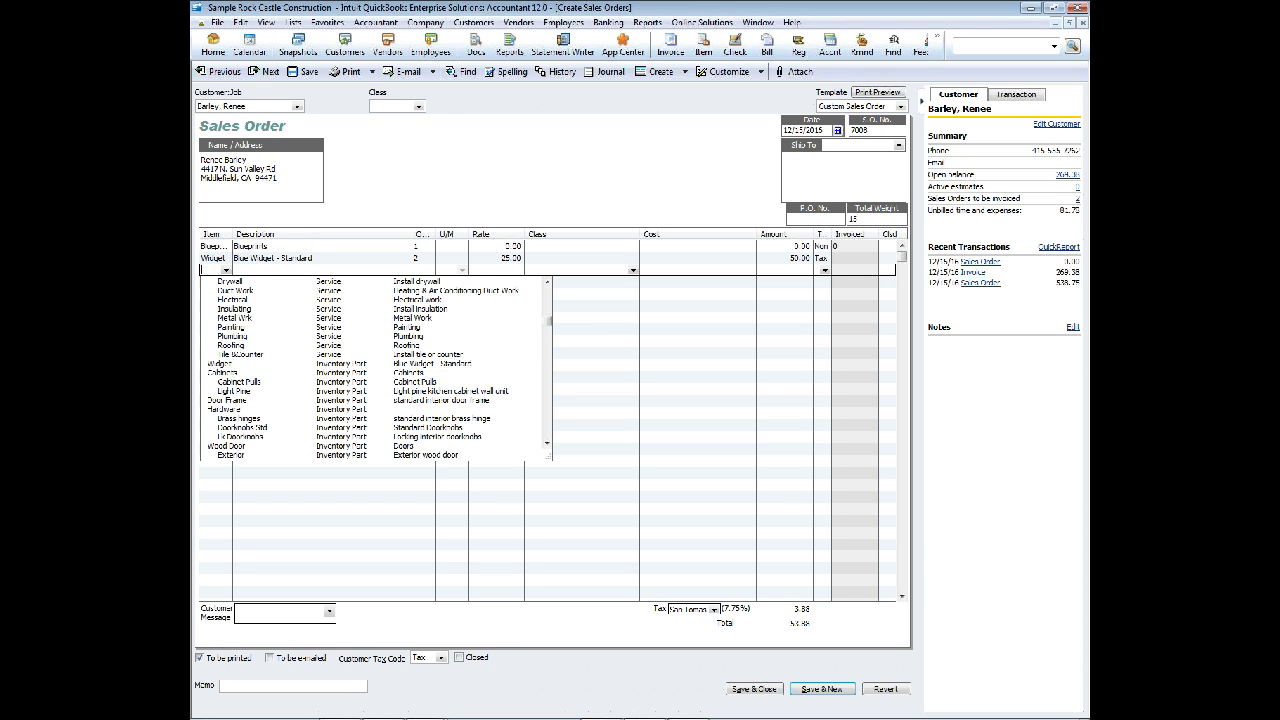
key("Page_Down")
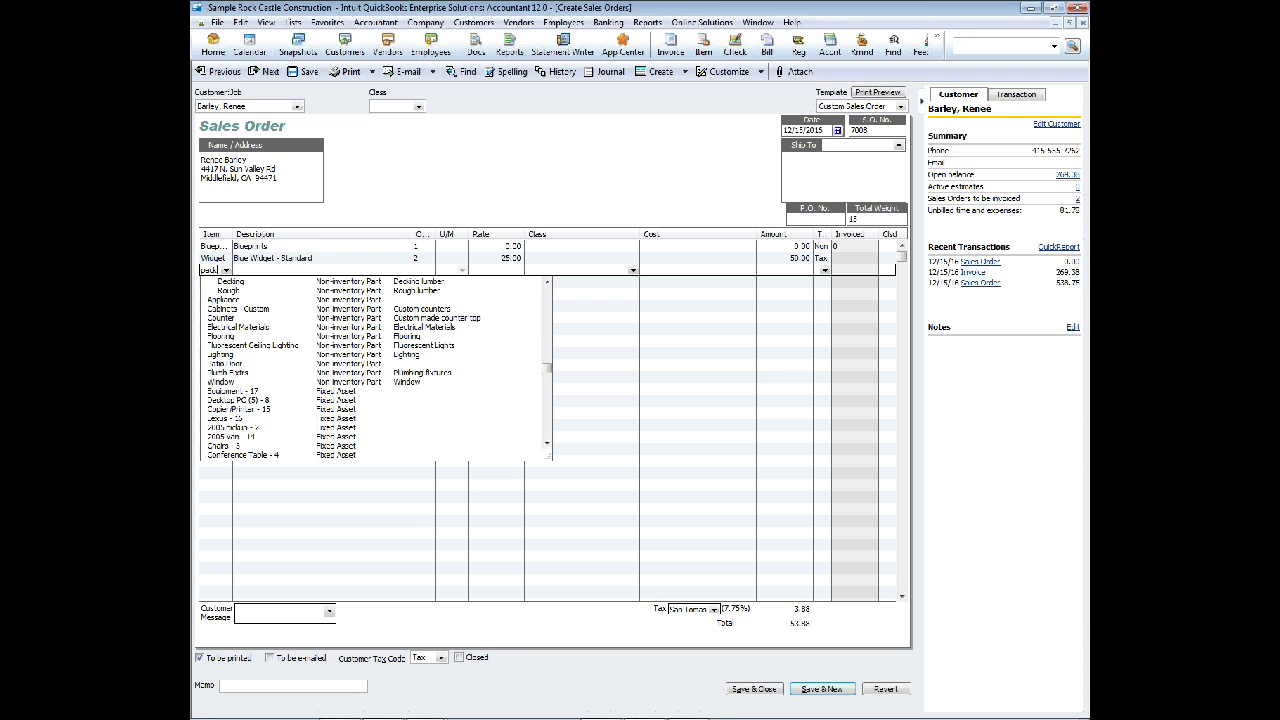
left_click_drag(547, 367, 553, 443)
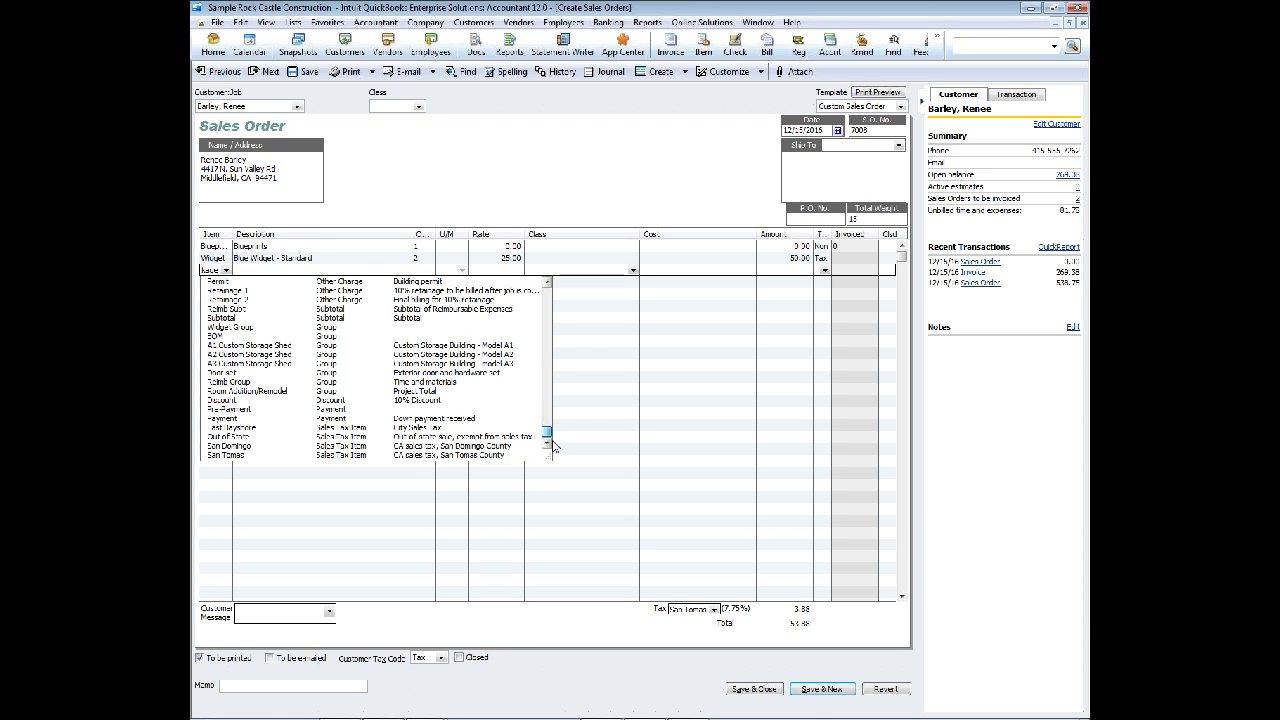
left_click_drag(553, 443, 548, 343)
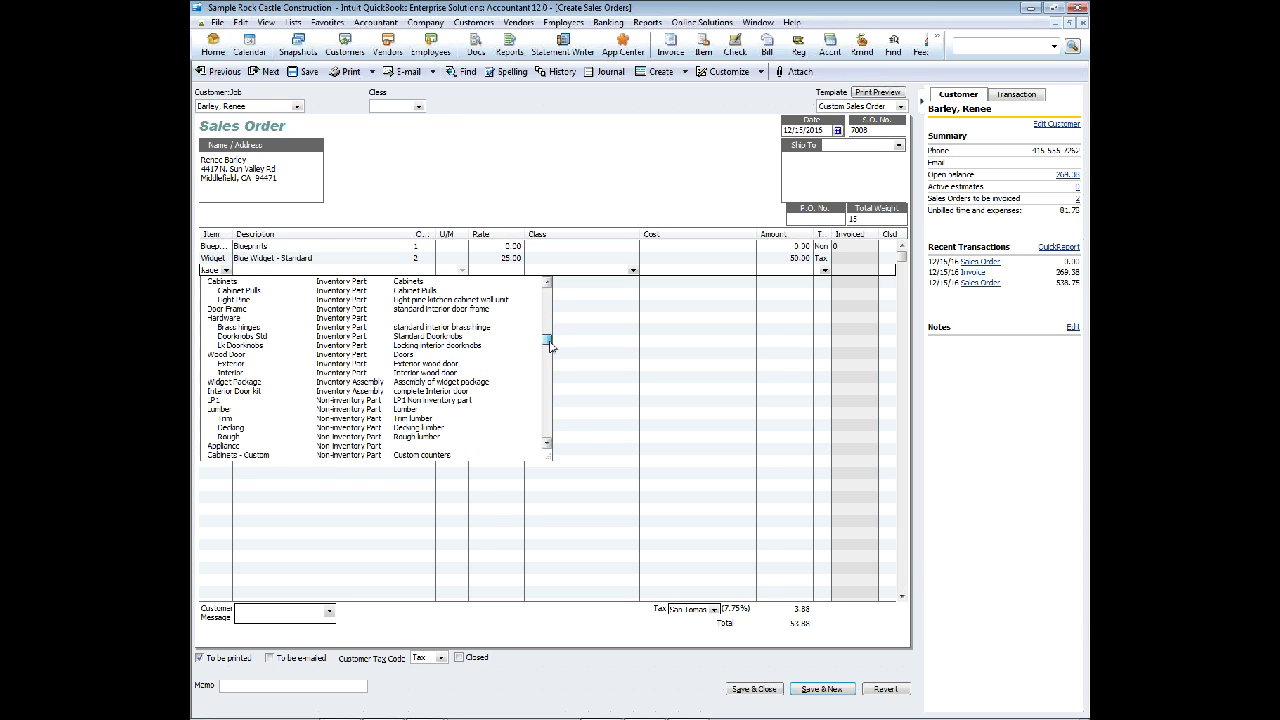
left_click(340, 382)
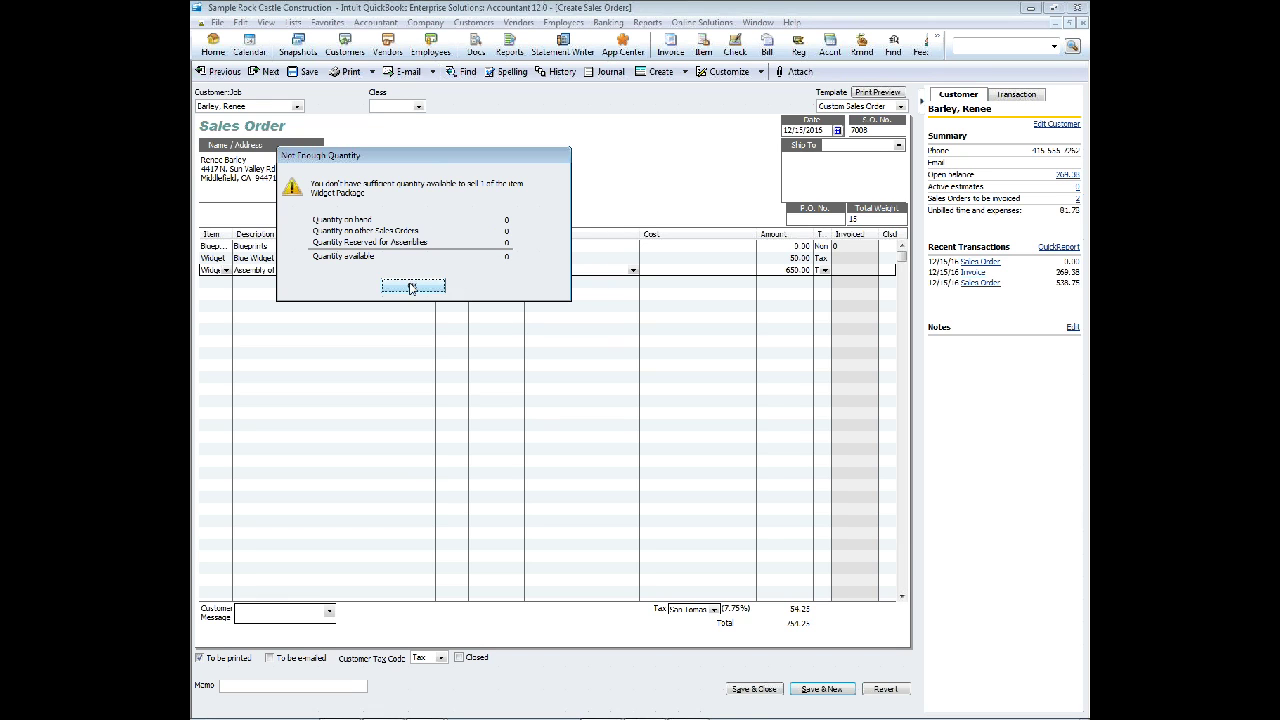
- Add the Widget Group item as the line below Widget Package on the sales order
left_click(413, 287)
left_click(217, 281)
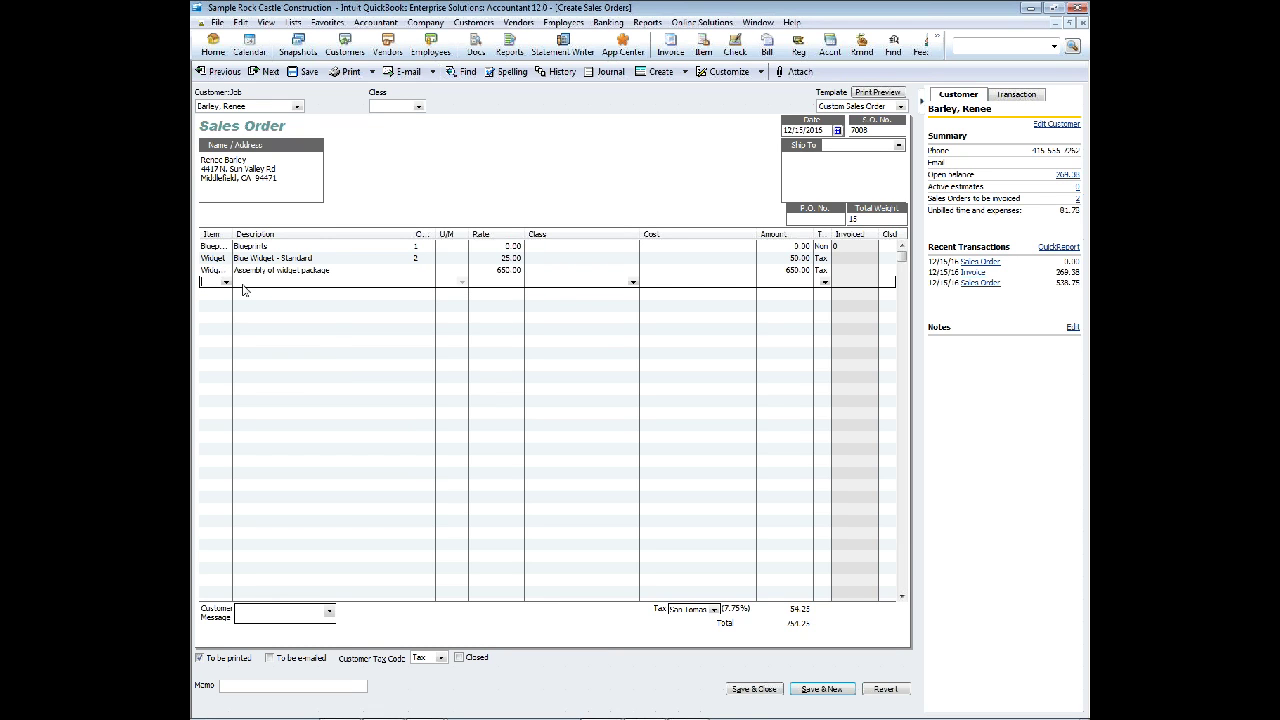
left_click(226, 282)
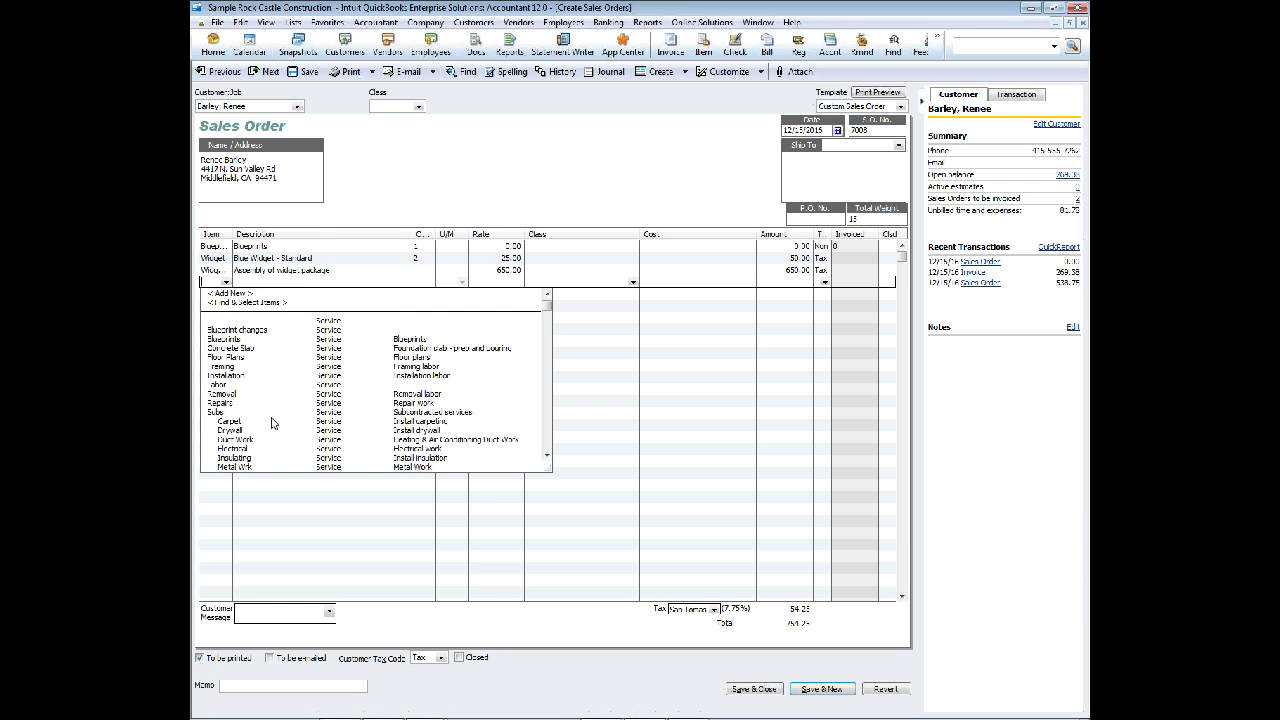
scroll(272, 421, "down", 15)
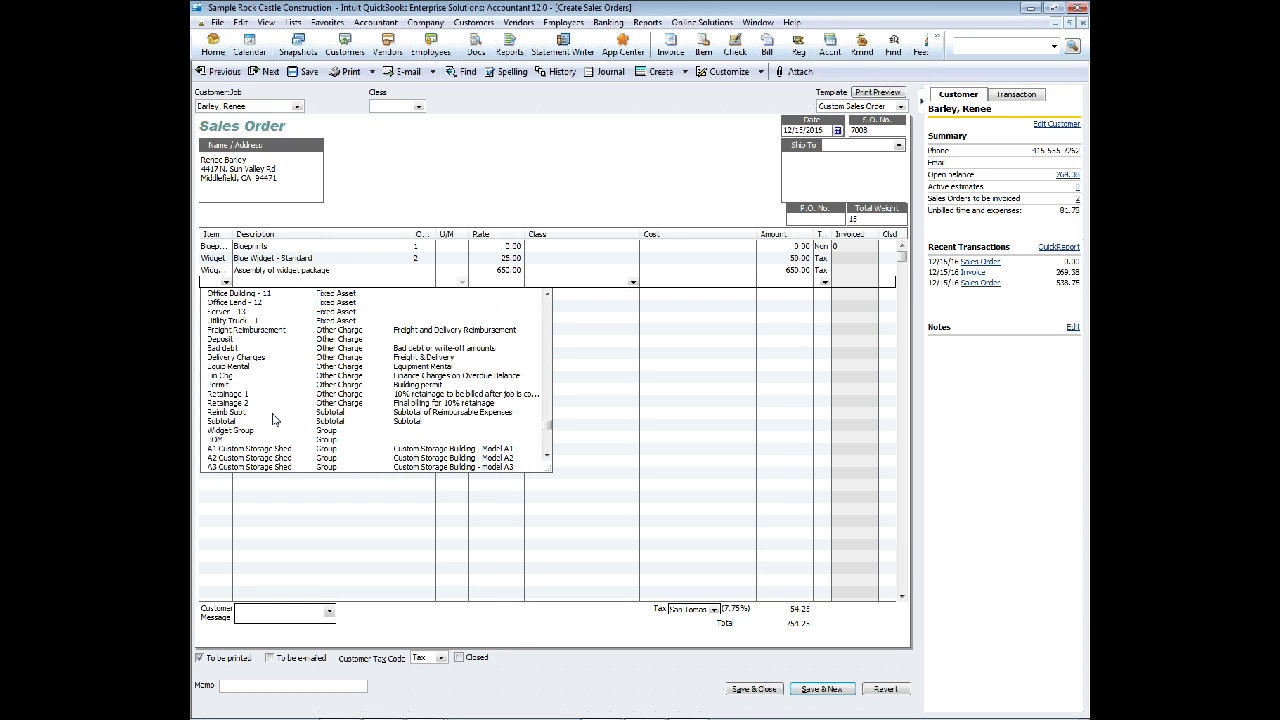
left_click(263, 431)
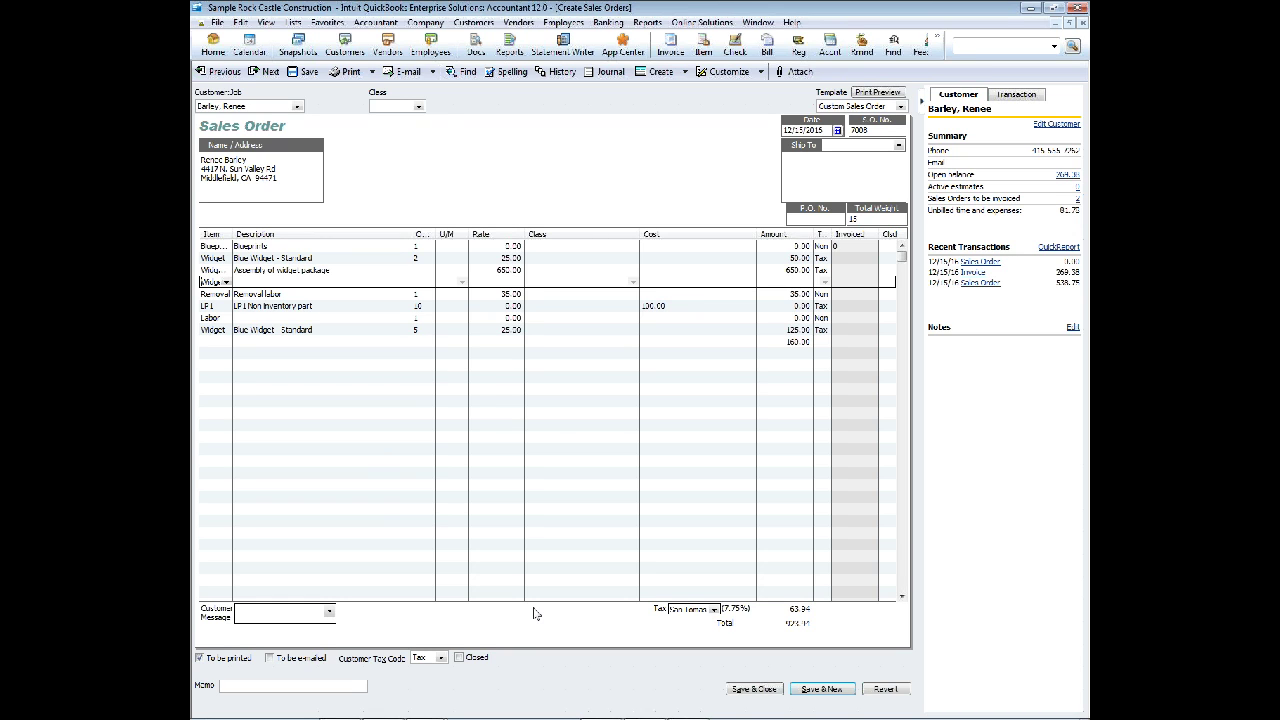
- Review the Widget, Widget Package and Widget Group lines, and preview how the sales order prints
left_click(330, 257)
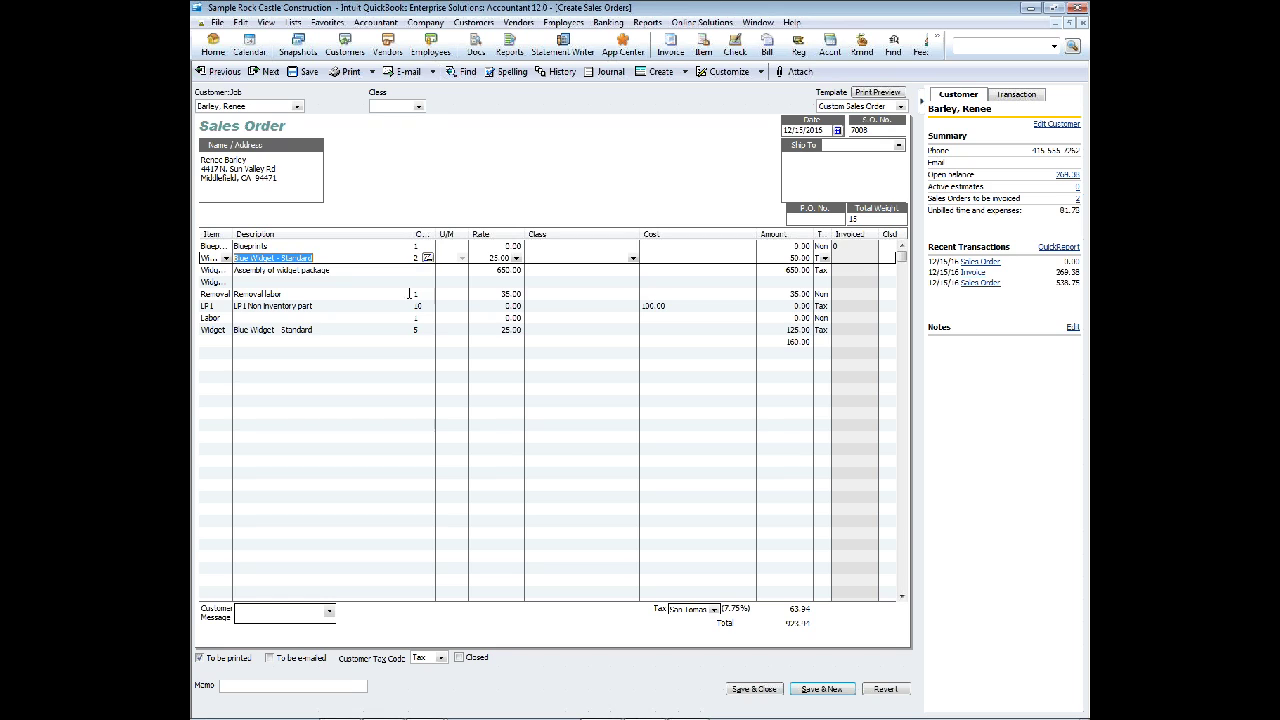
left_click(344, 270)
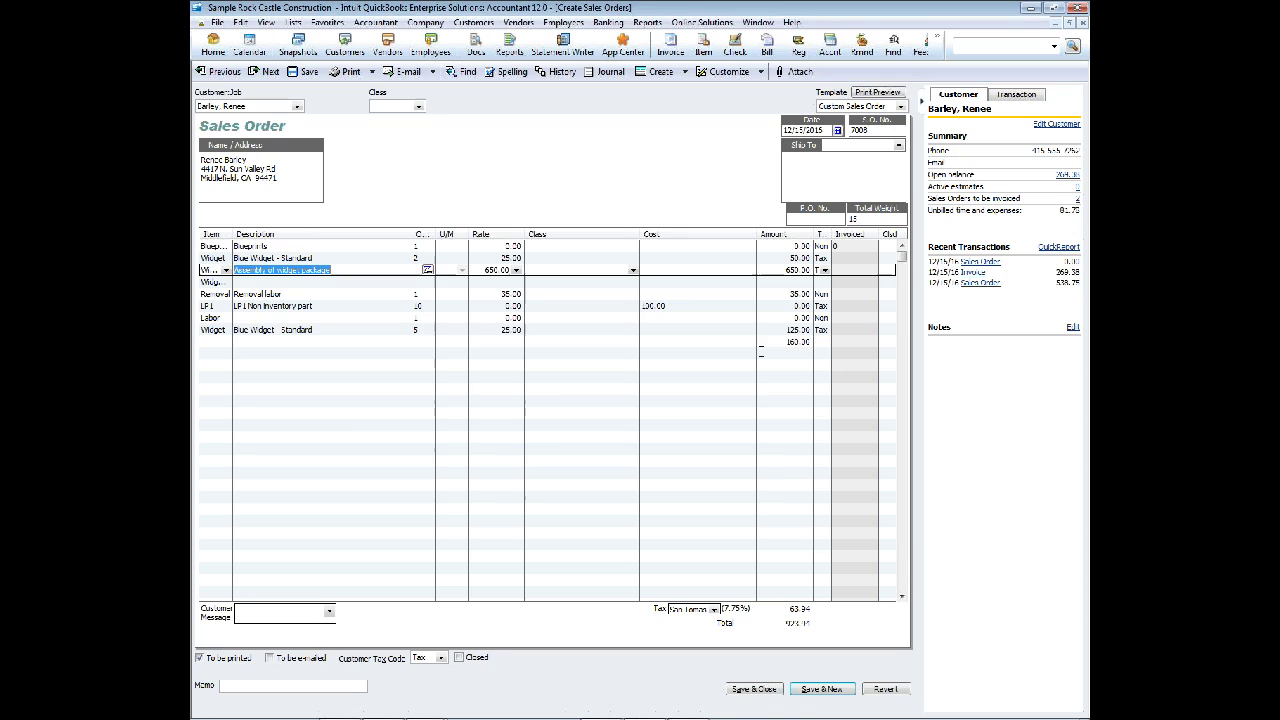
left_click(741, 514)
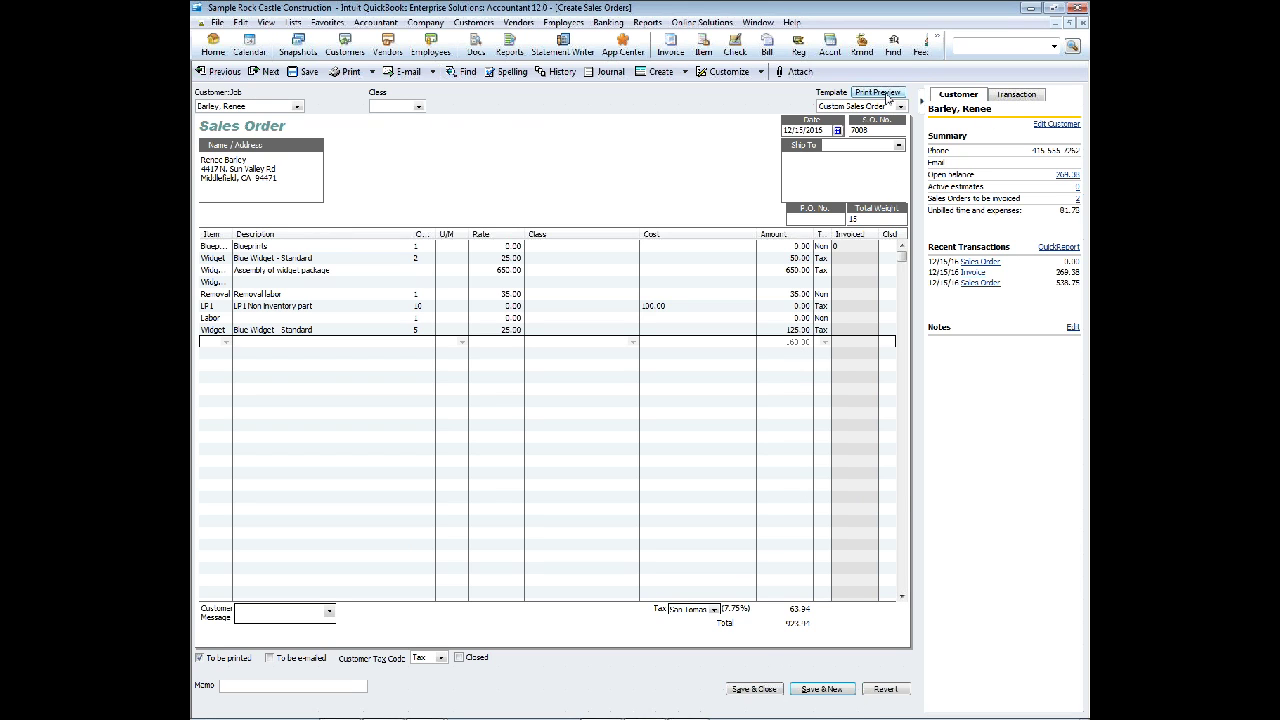
left_click(876, 92)
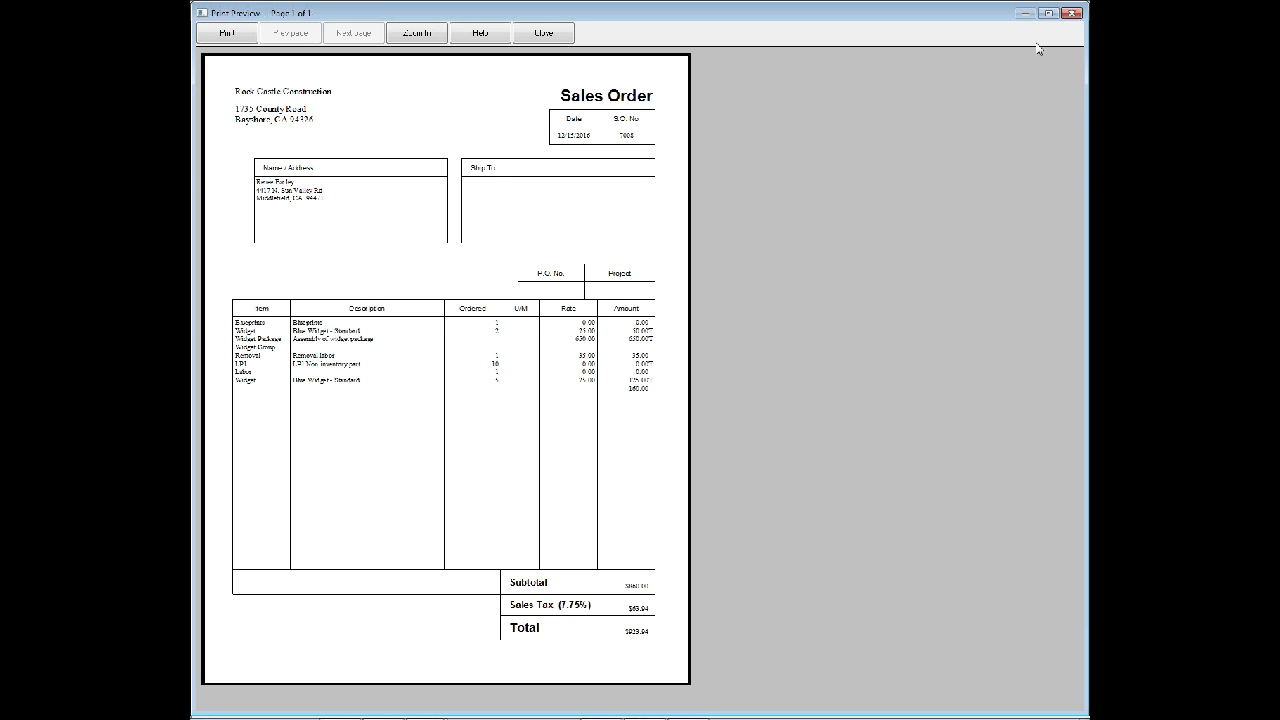
left_click(1071, 13)
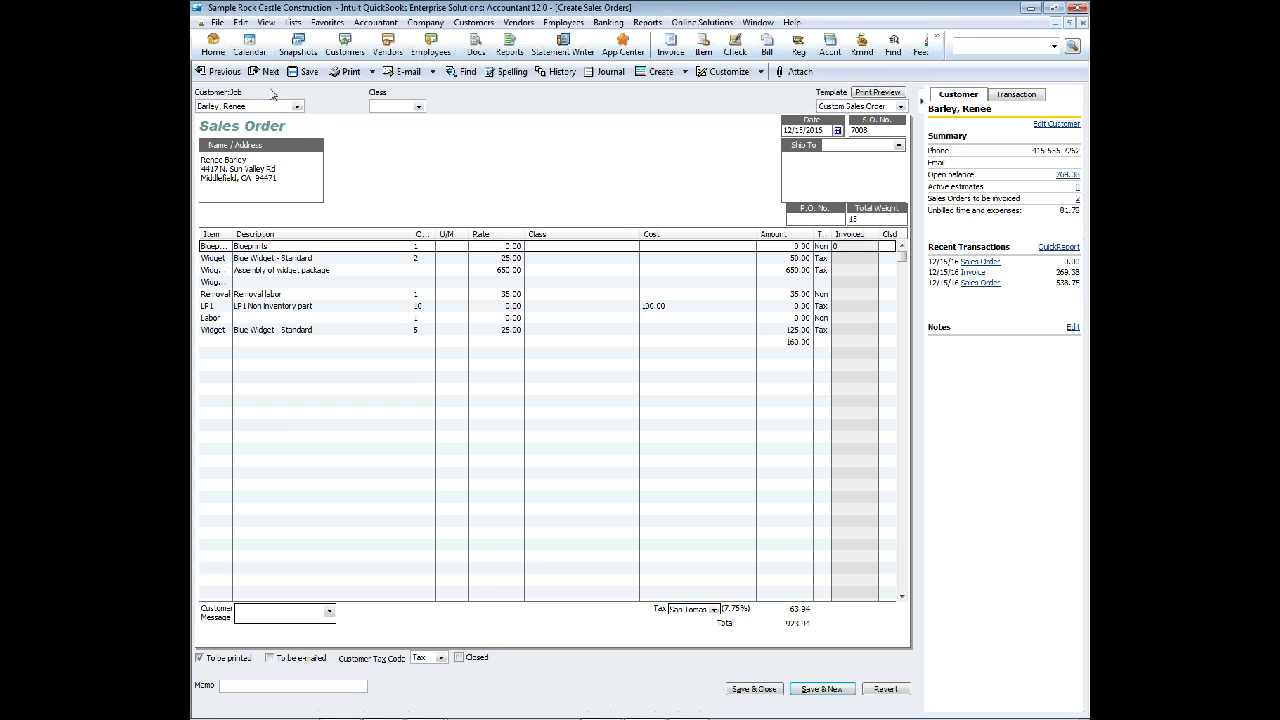
- Turn off printing of the individual items in the Widget Group item, save it and return to the sales order
left_click(706, 44)
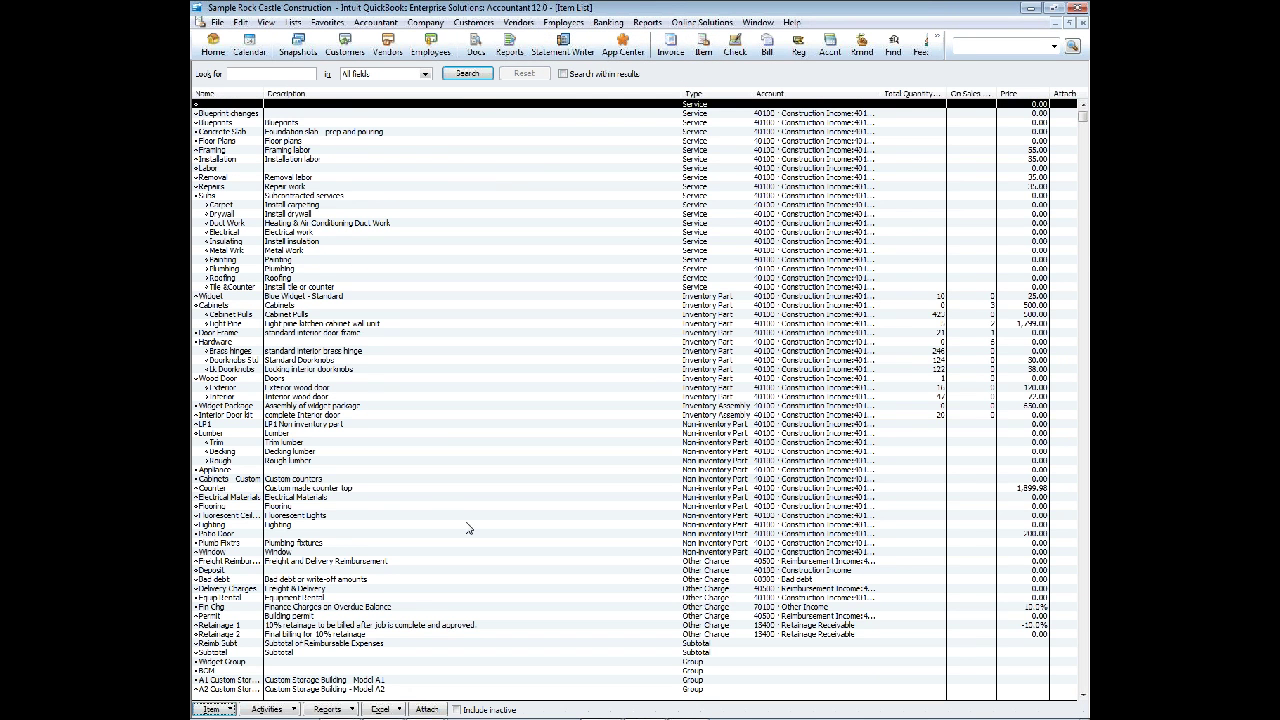
double_click(228, 662)
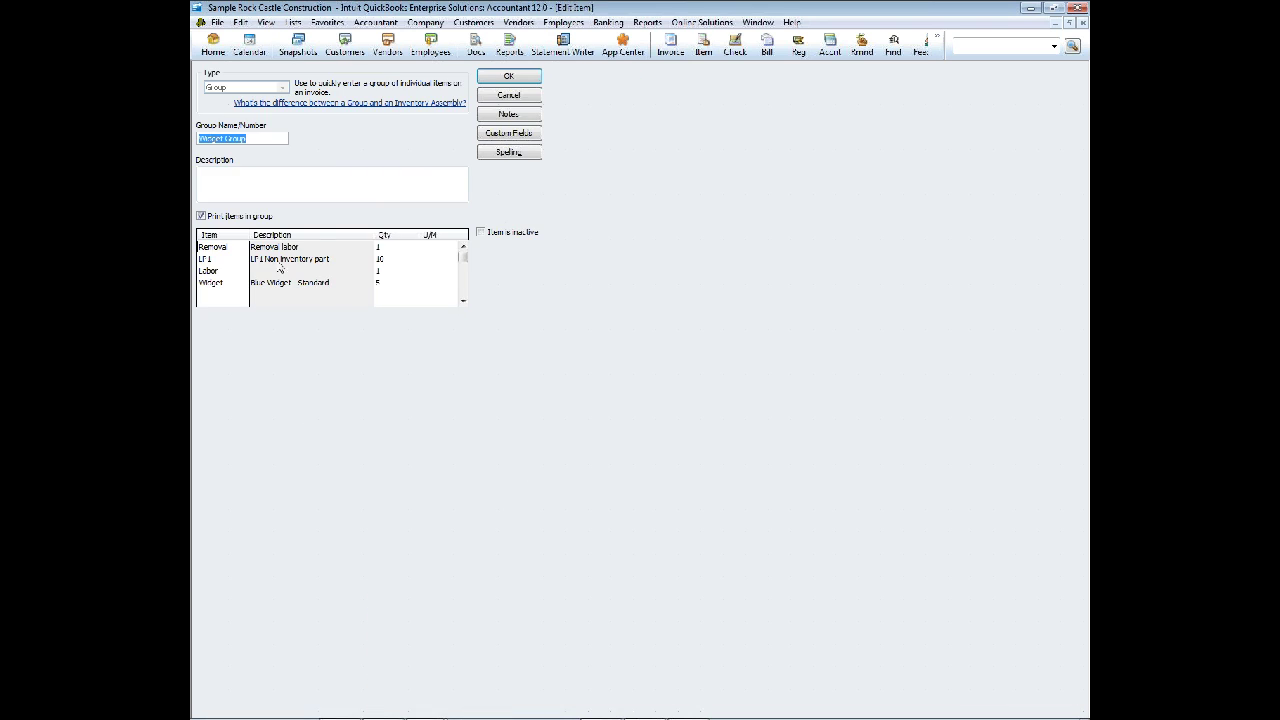
left_click(201, 215)
left_click(508, 76)
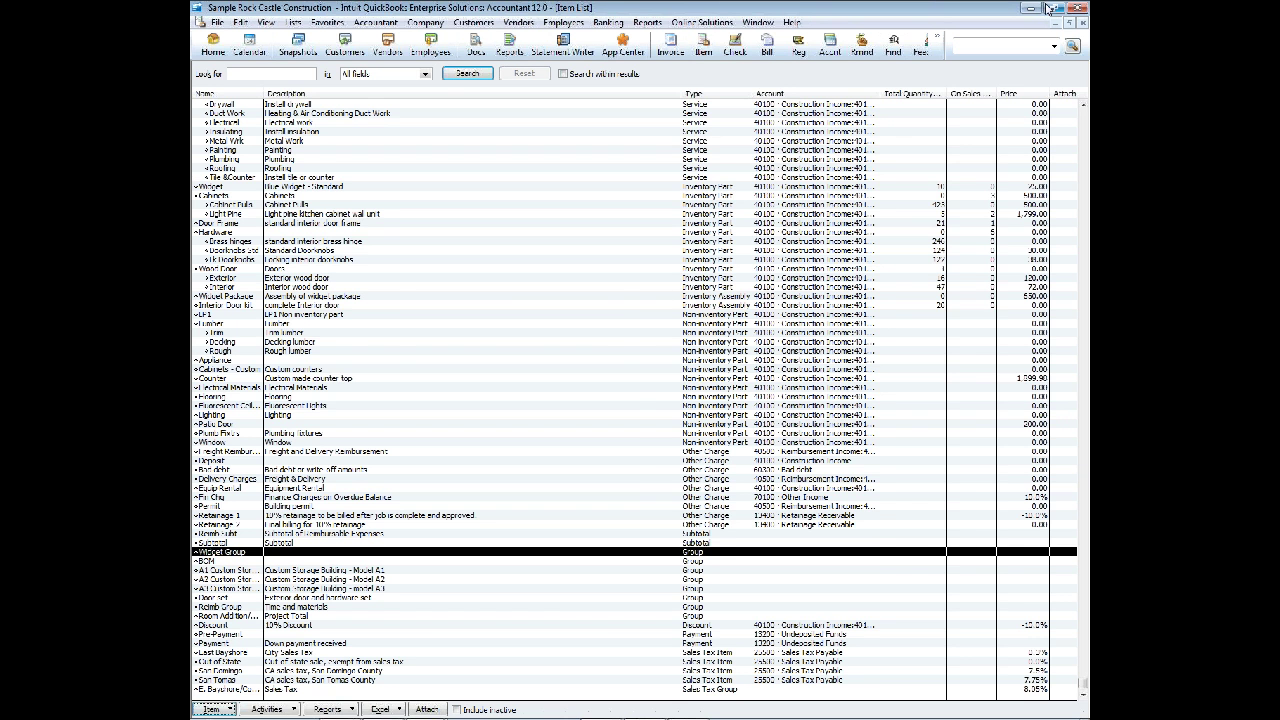
left_click(1083, 22)
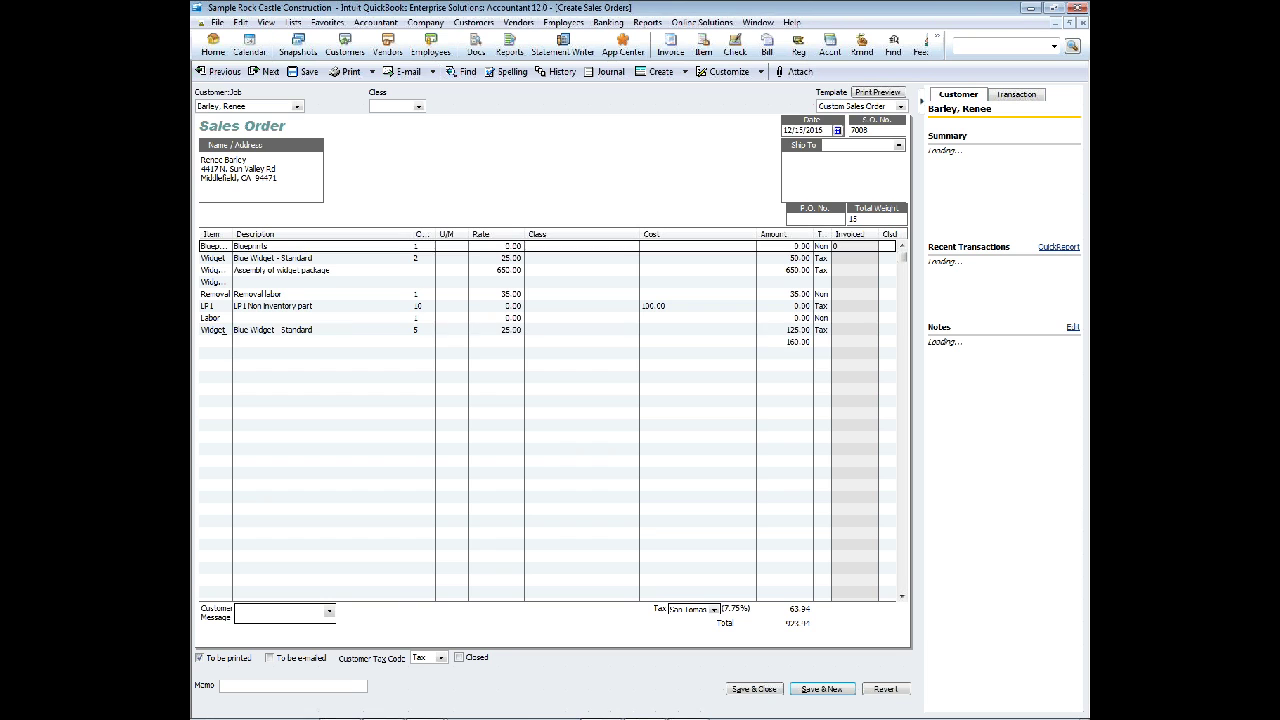
- Add Widget Group again on the first empty line below the existing group on the sales order
left_click(231, 343)
left_click(228, 351)
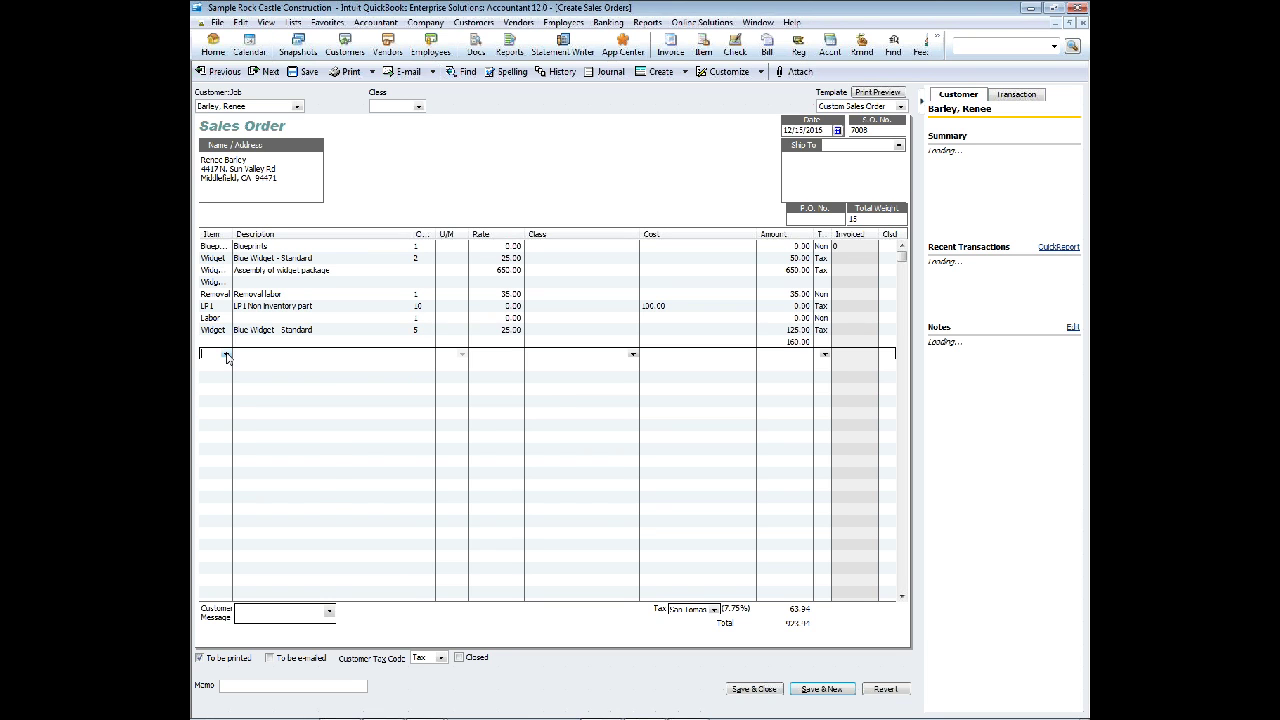
left_click(226, 354)
scroll(272, 447, "down", 6)
scroll(277, 451, "down", 8)
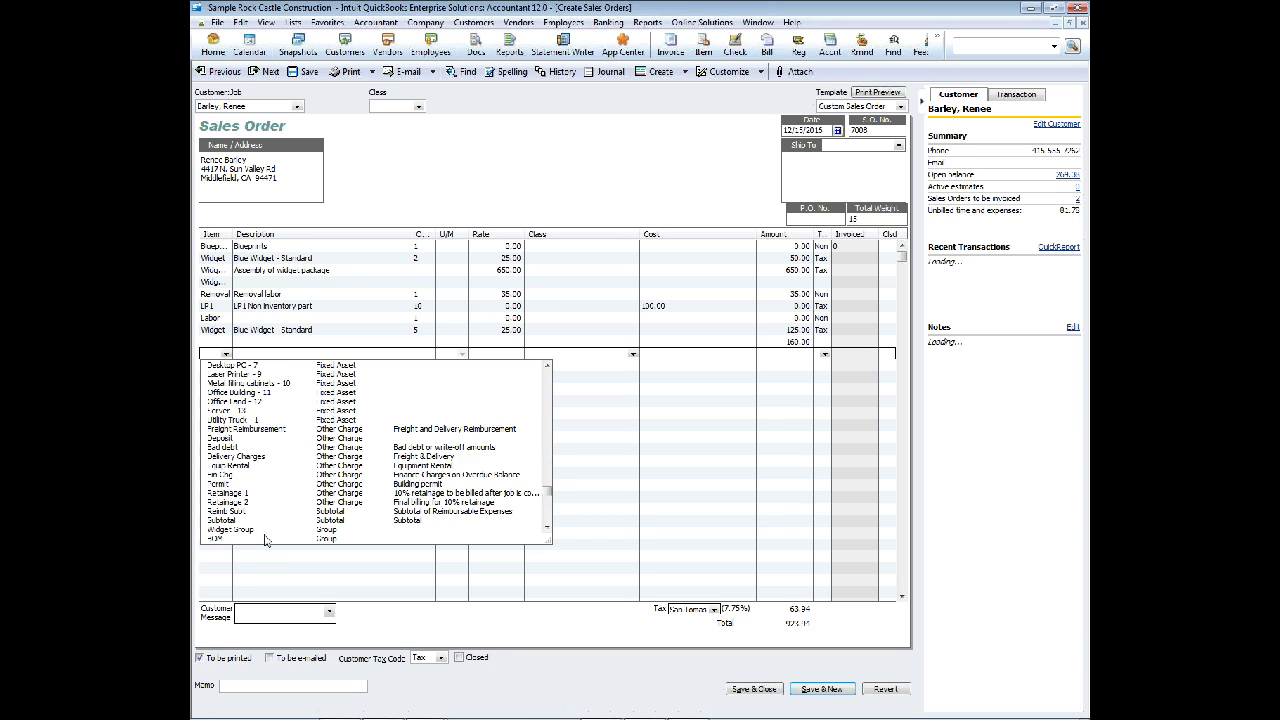
left_click(266, 530)
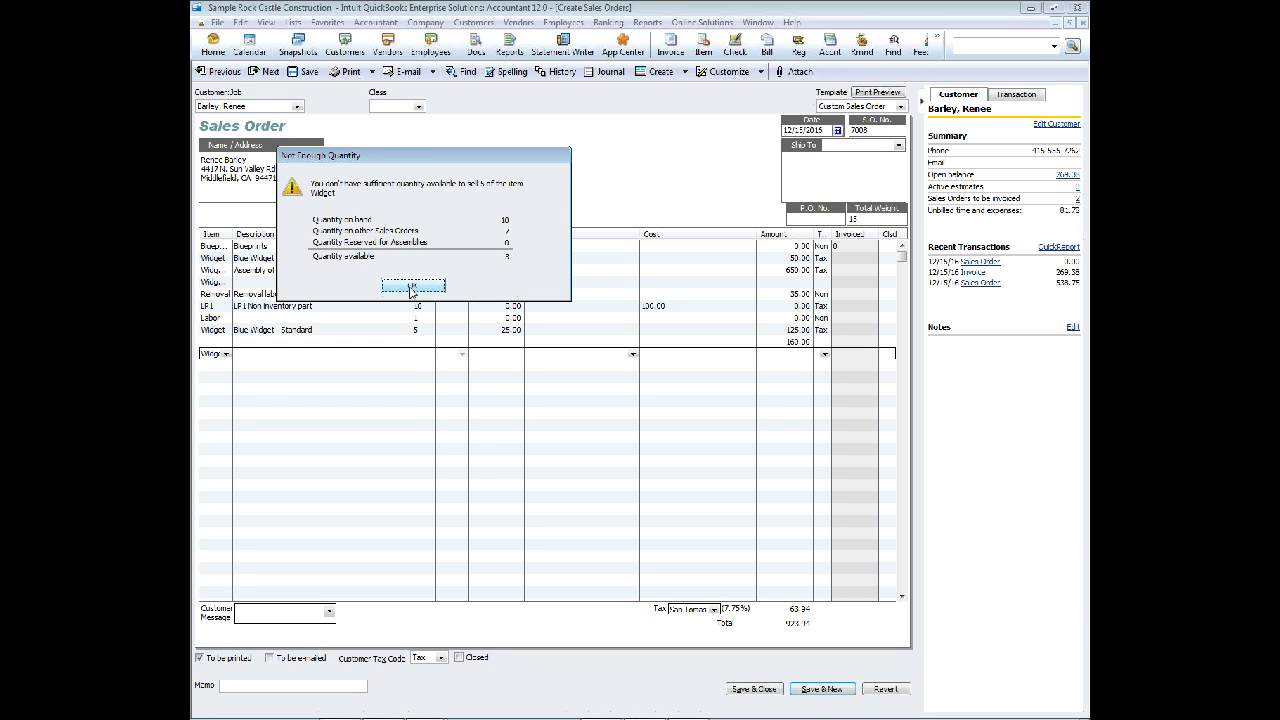
left_click(413, 287)
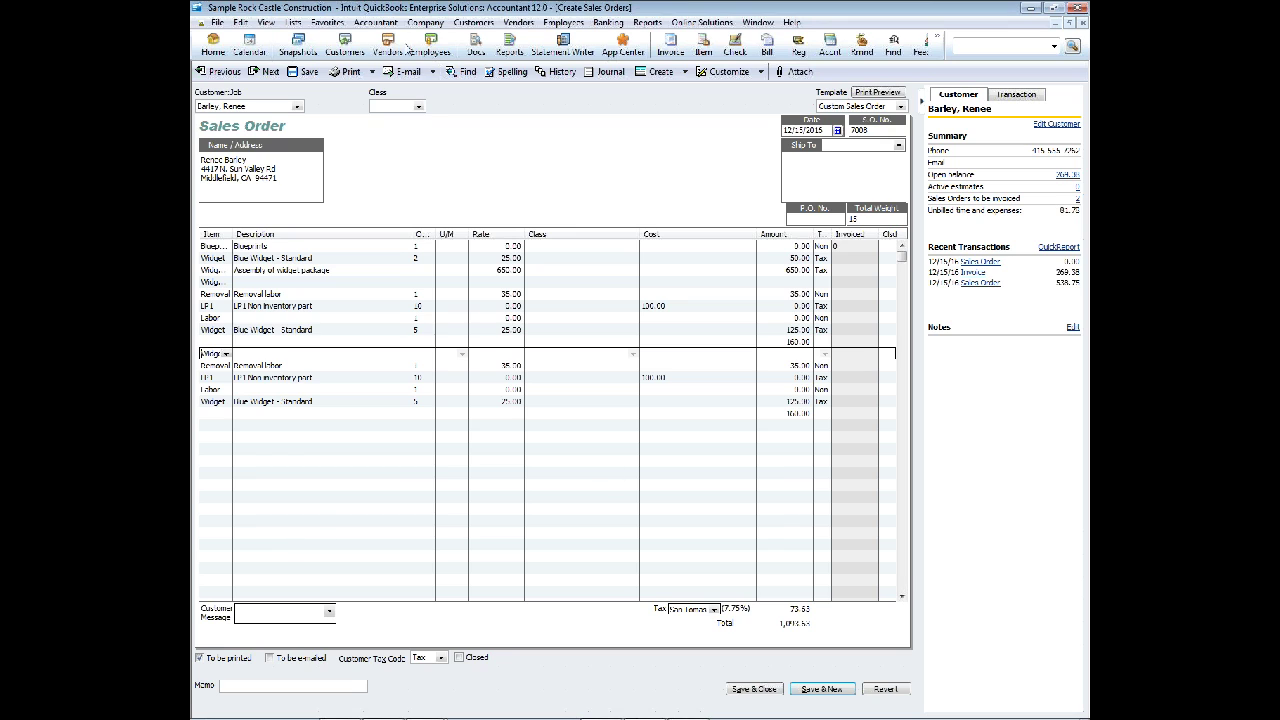
- Revert the sales order's unsaved line changes and reload it by moving to the next order and back
left_click(888, 689)
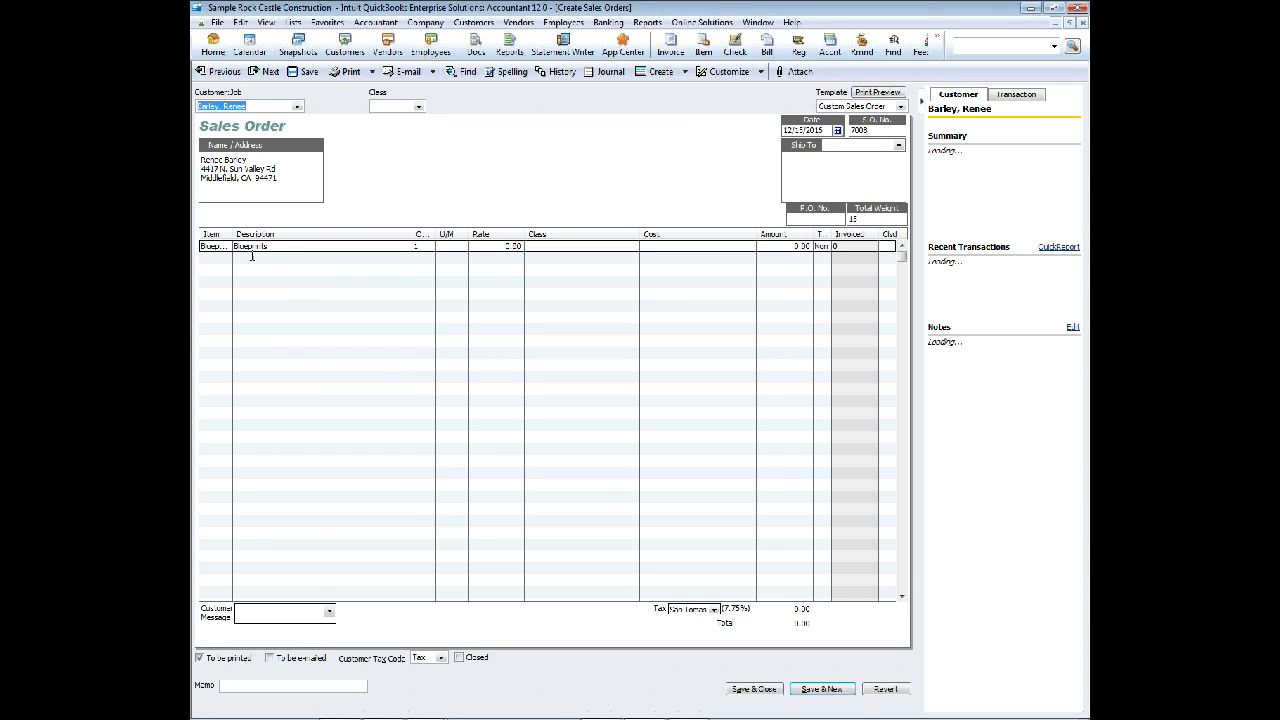
left_click(252, 256)
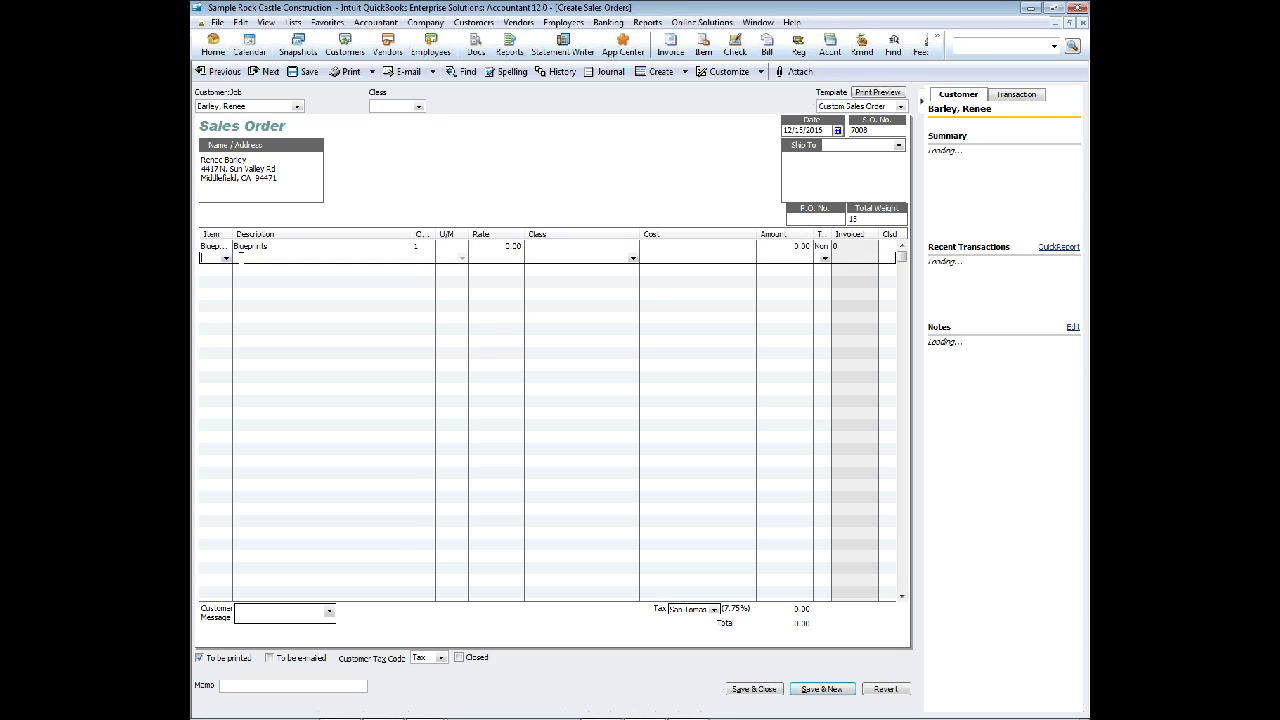
left_click(266, 74)
left_click(226, 72)
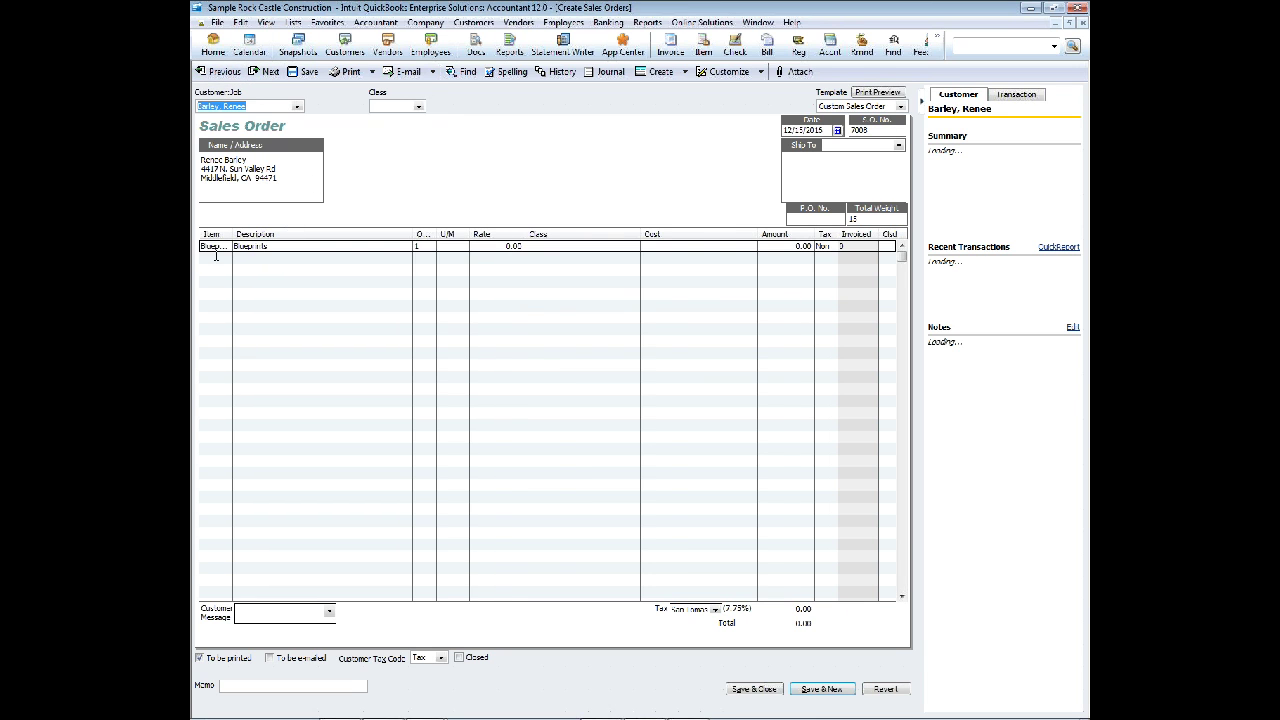
- Check the Widget Group item's print setting in the item list and return to the sales order
scroll(262, 392, "down", 15)
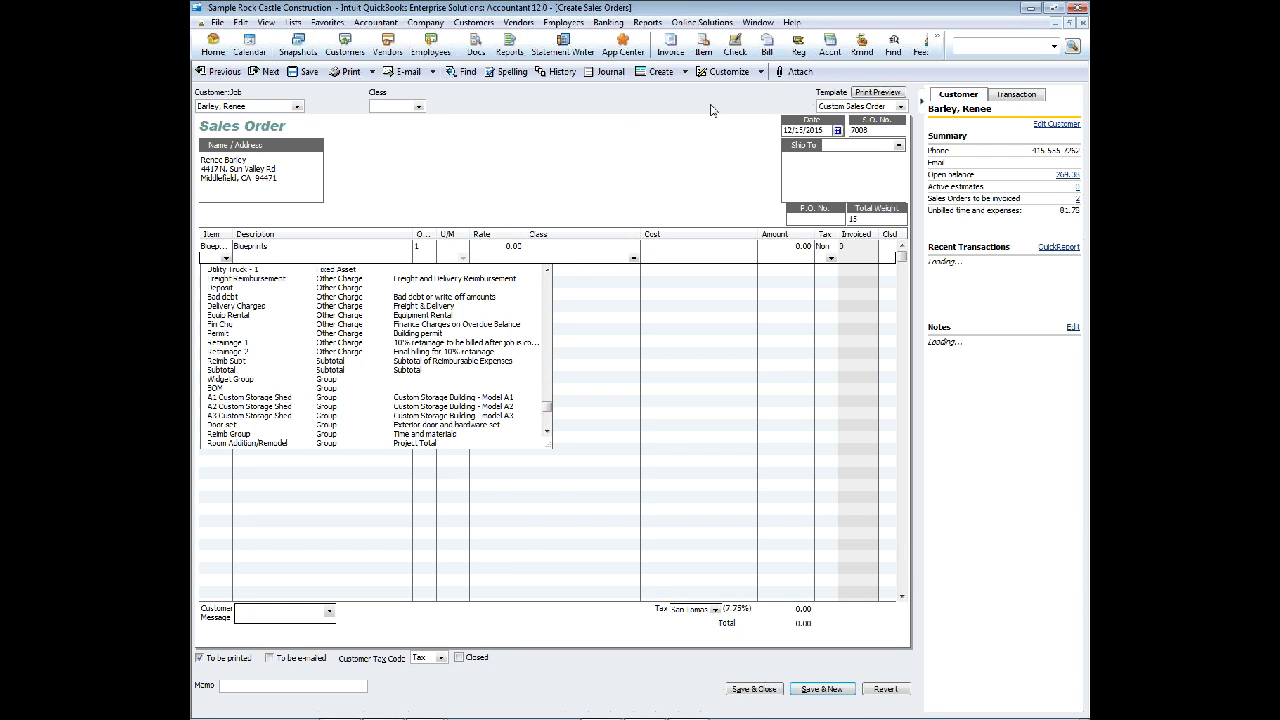
left_click(703, 45)
scroll(410, 488, "down", 4)
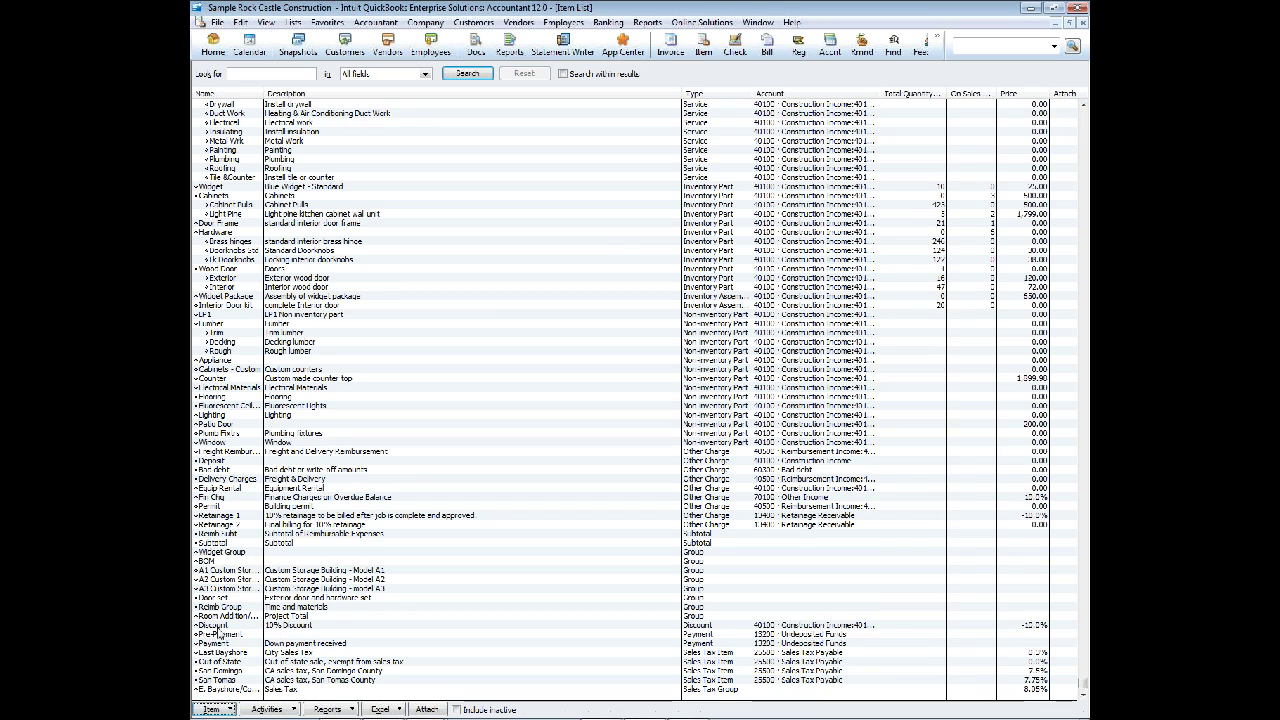
double_click(212, 552)
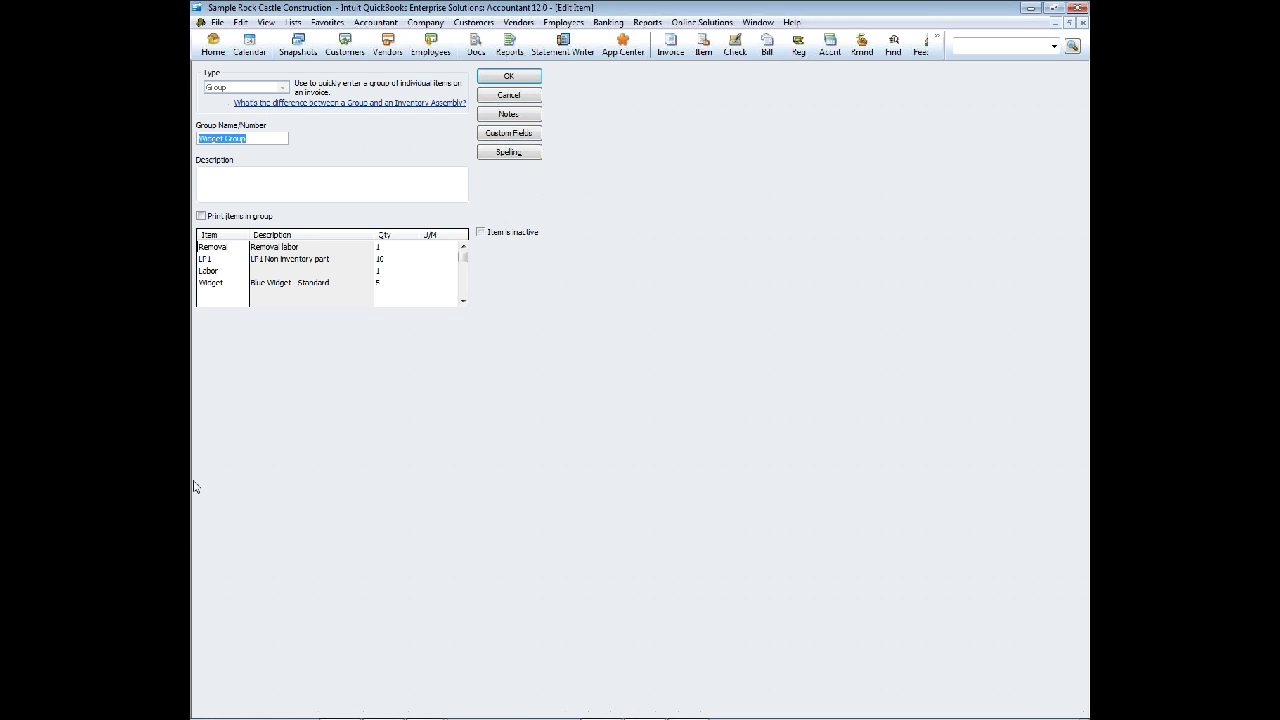
left_click(1083, 23)
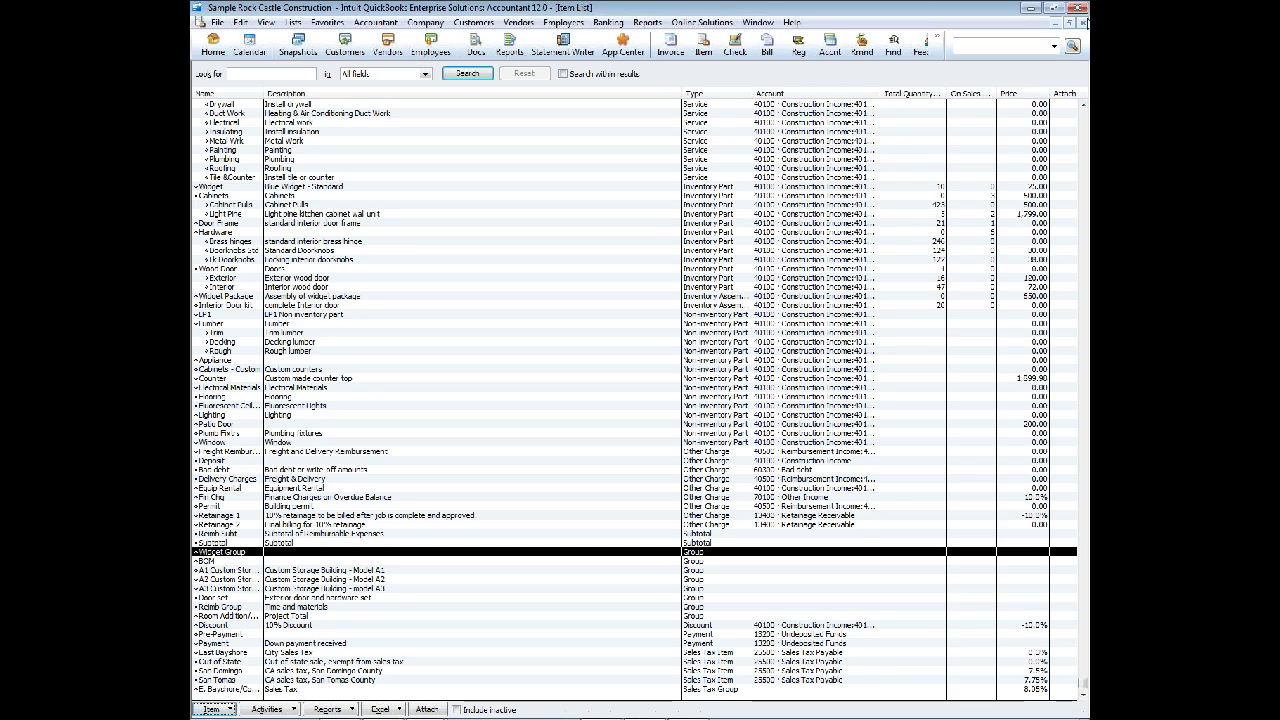
left_click(1082, 23)
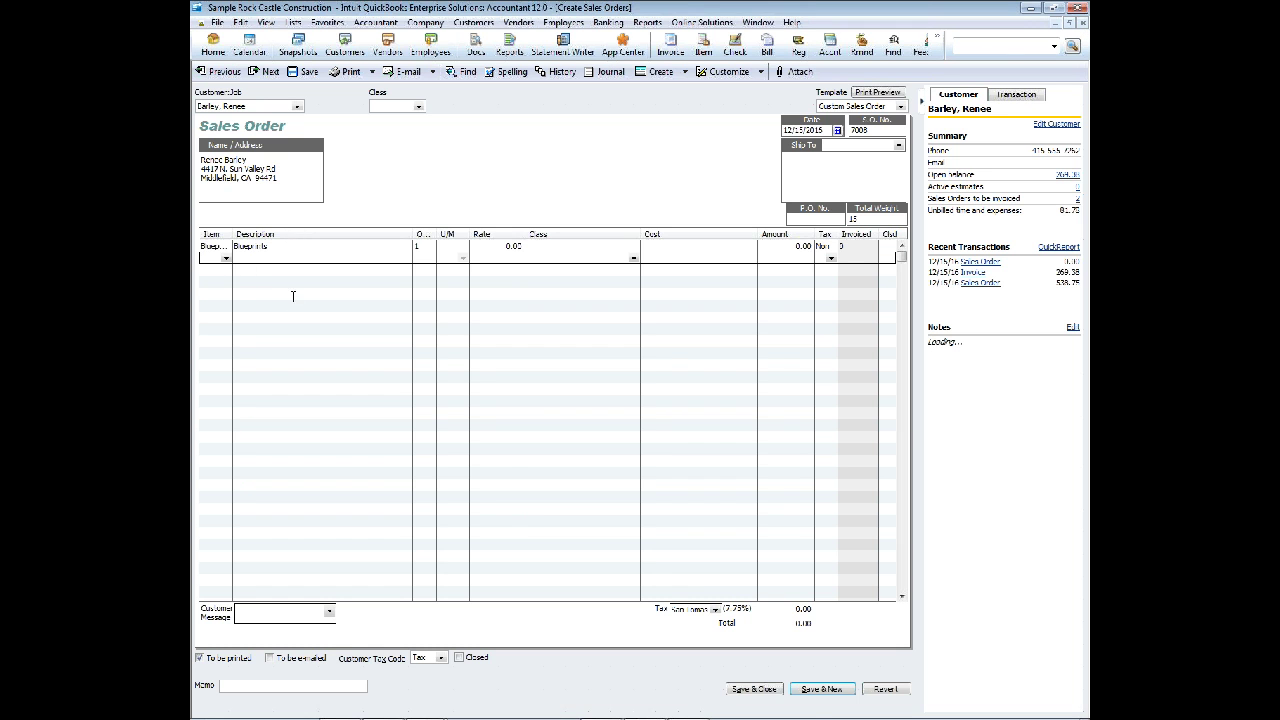
- Add the Widget Group item as the line below Blueprints on the sales order
left_click(227, 259)
scroll(272, 410, "down", 10)
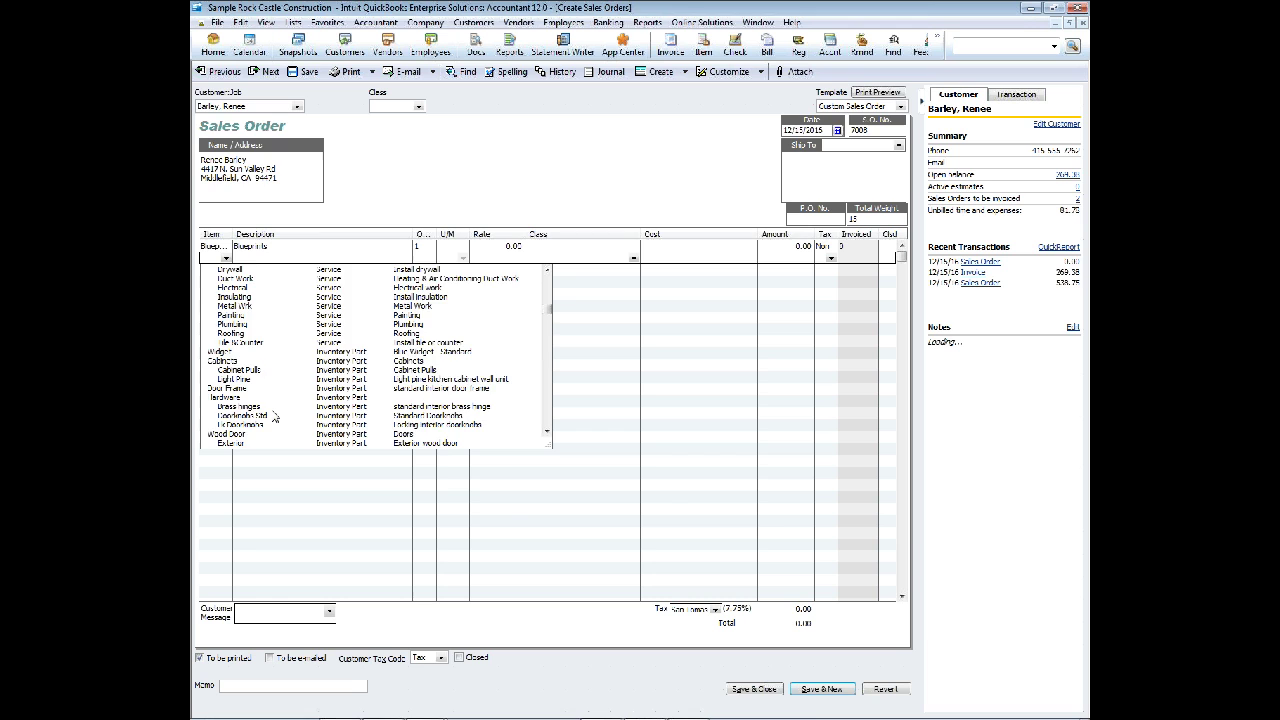
scroll(274, 416, "down", 5)
scroll(274, 416, "down", 3)
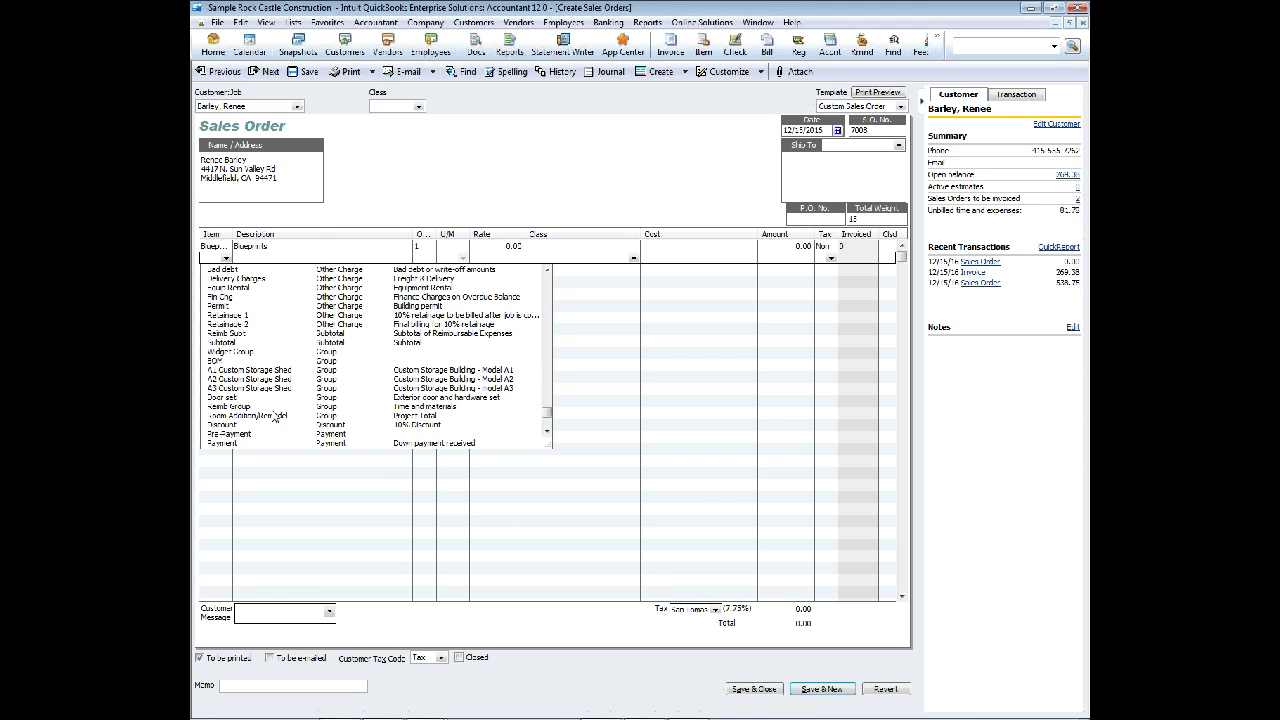
left_click(245, 351)
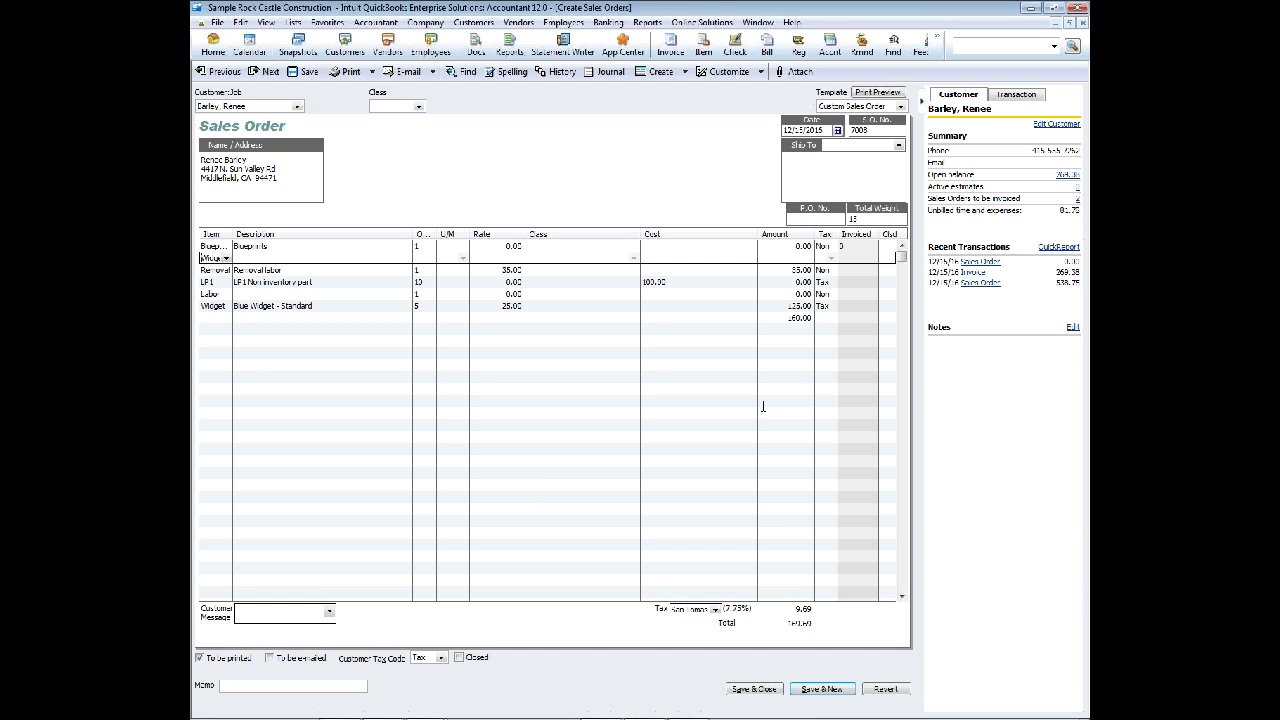
- Preview how the sales order prints with the group items hidden, and review the amounts on the group's lines
left_click(887, 92)
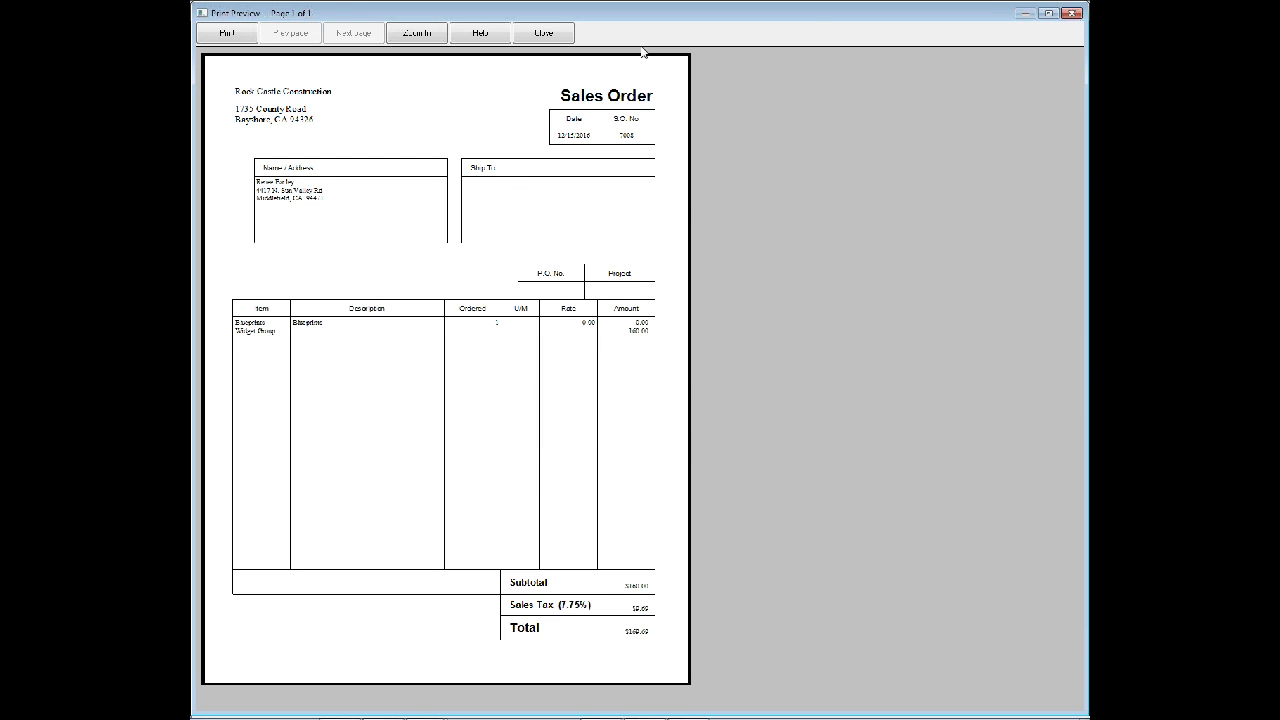
left_click(543, 34)
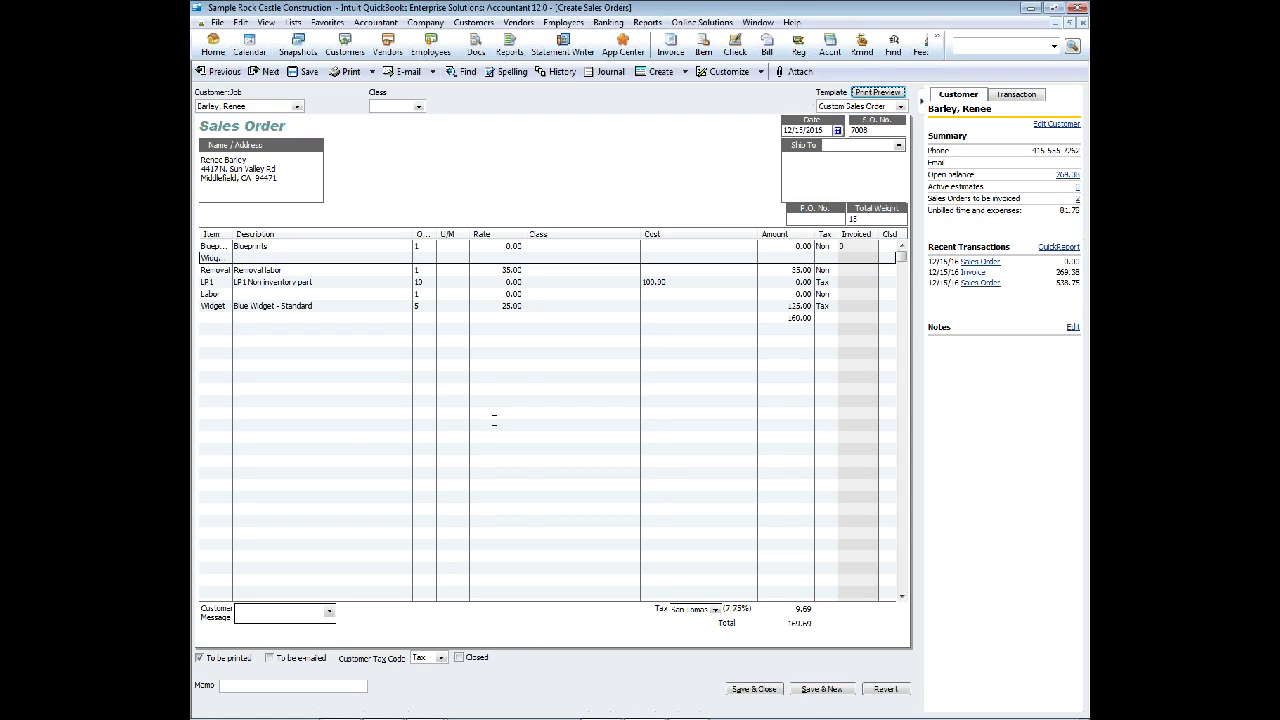
left_click(783, 318)
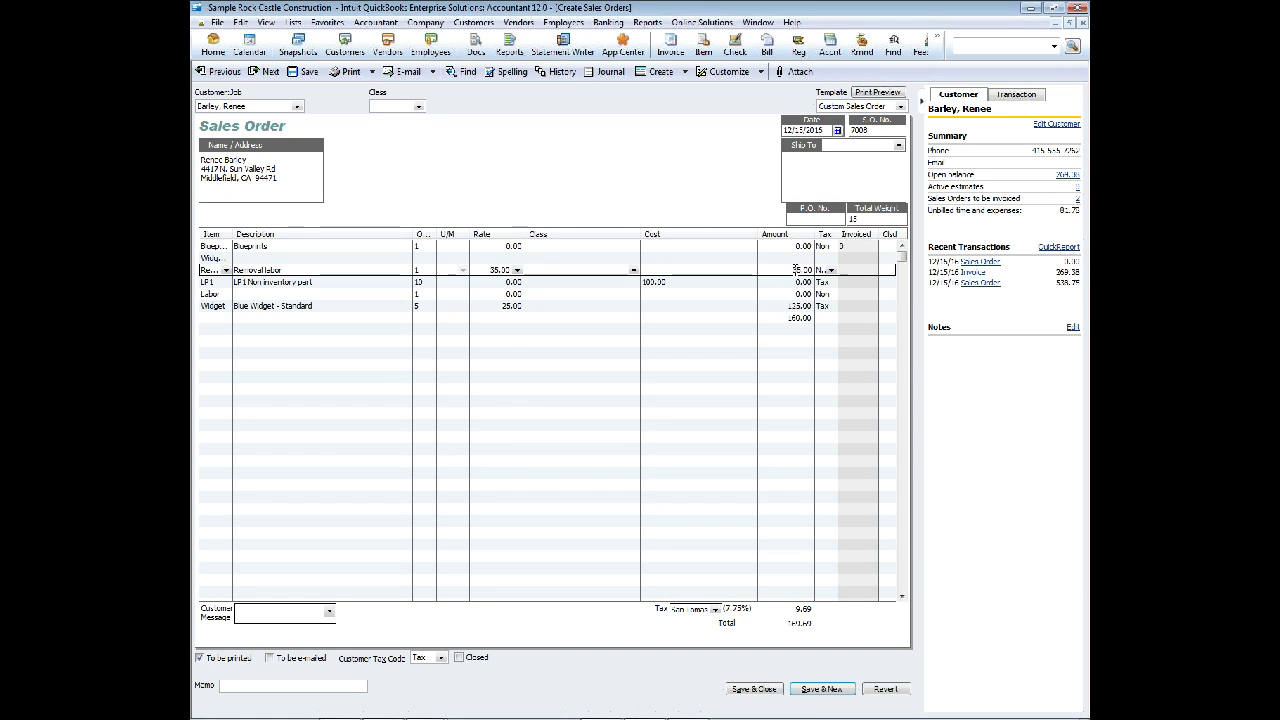
left_click(790, 305)
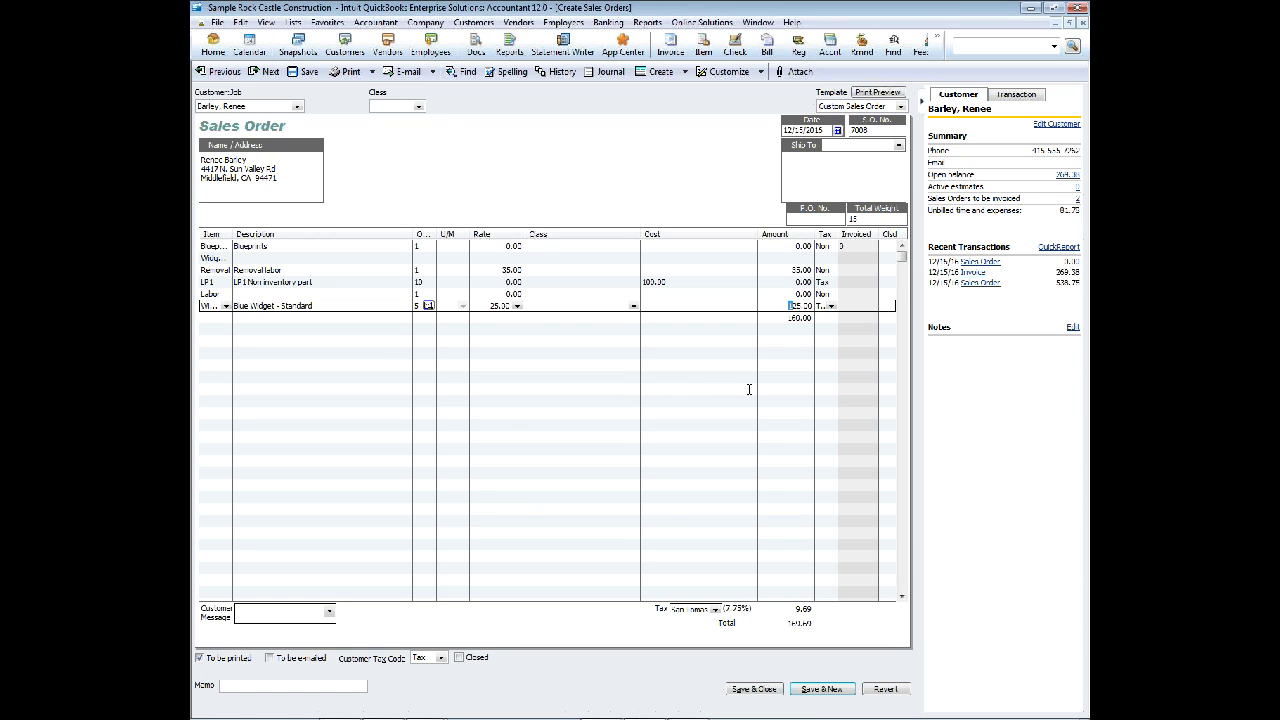
left_click(290, 328)
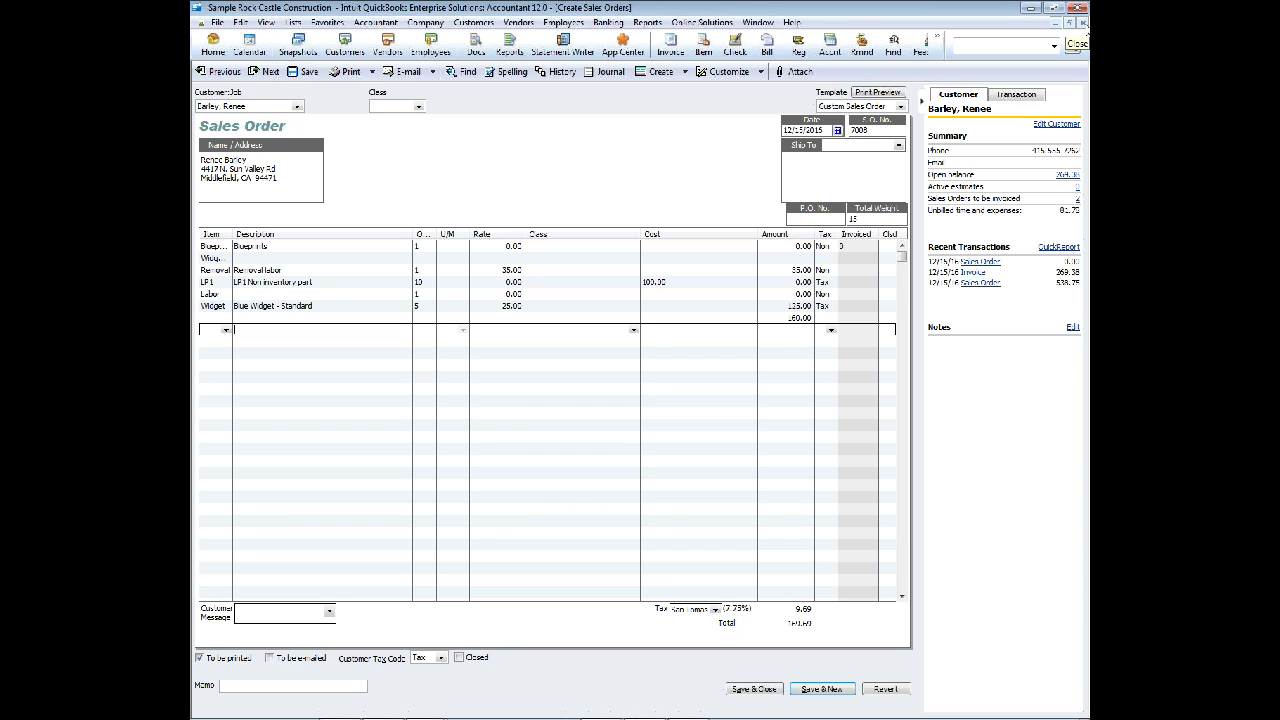
- Close the sales order without recording its changes
left_click(1083, 23)
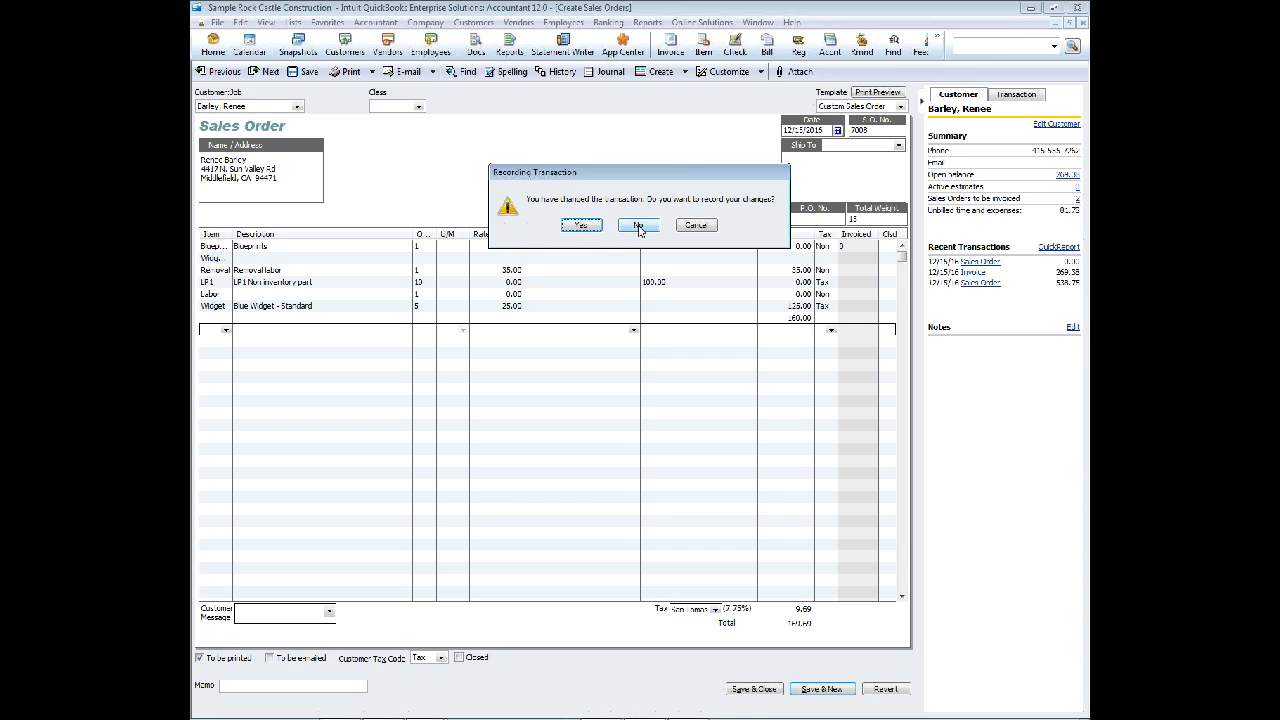
left_click(582, 226)
left_click(637, 235)
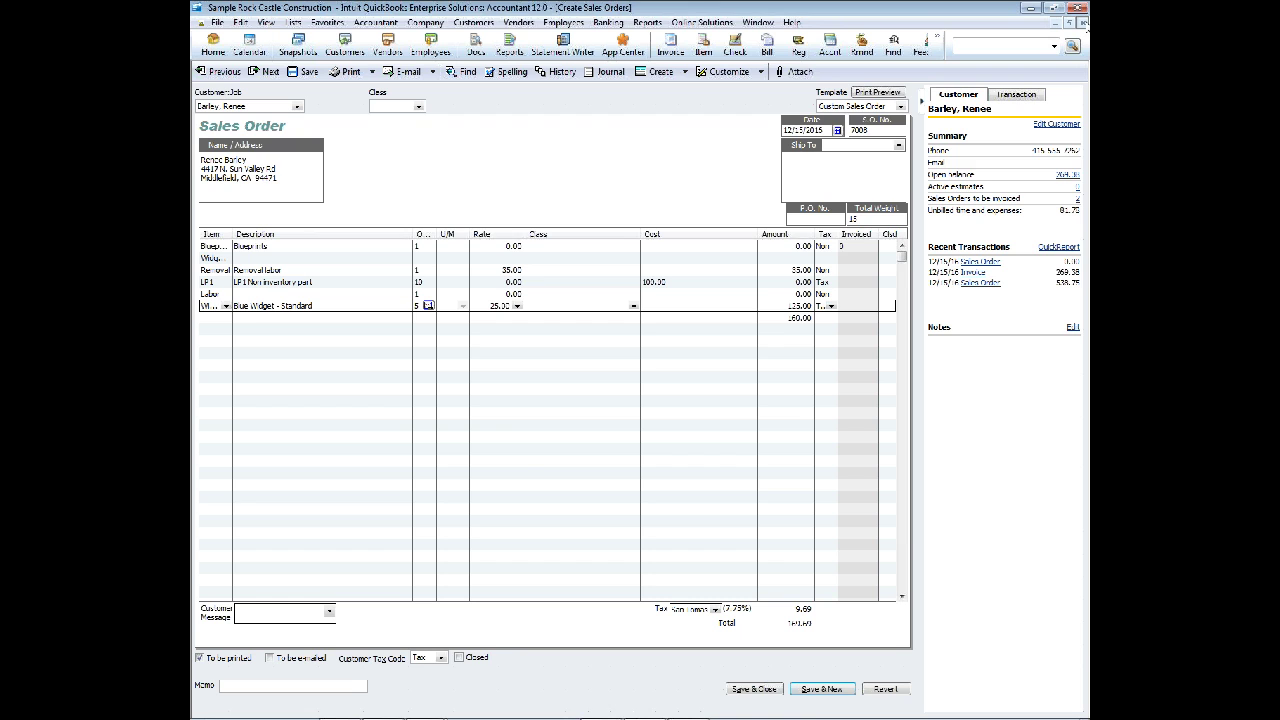
left_click(1083, 24)
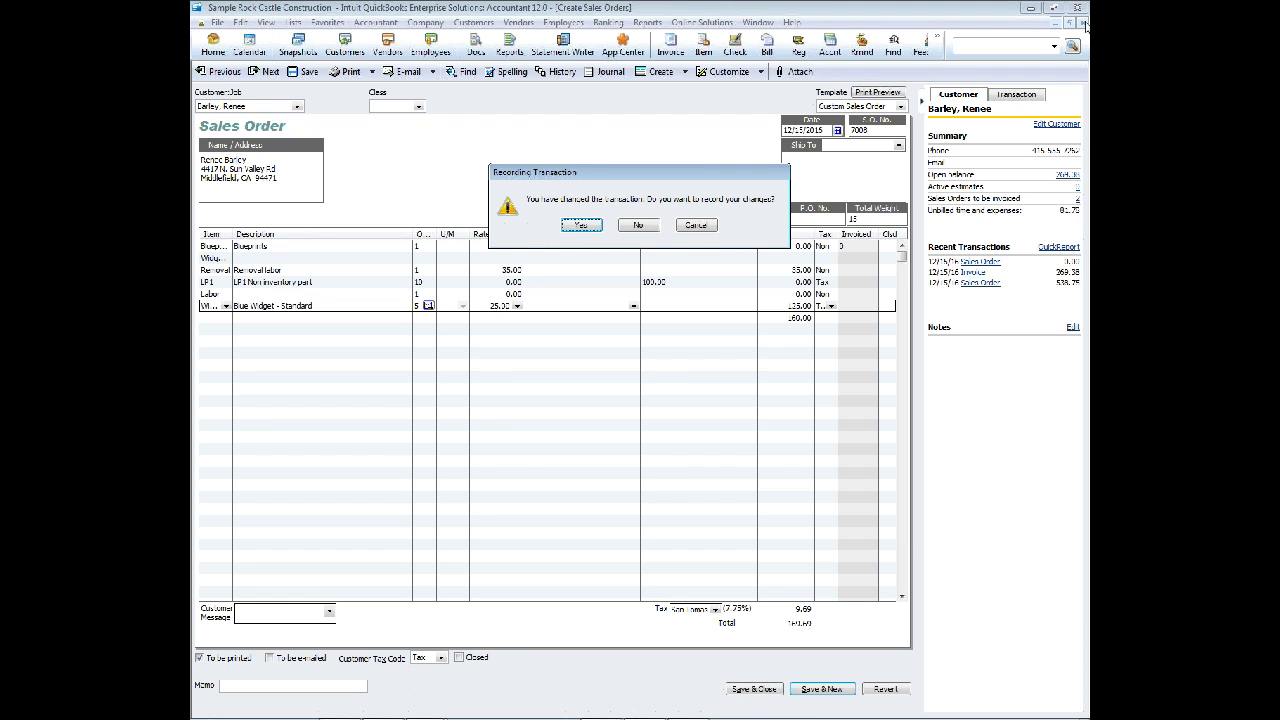
left_click(637, 225)
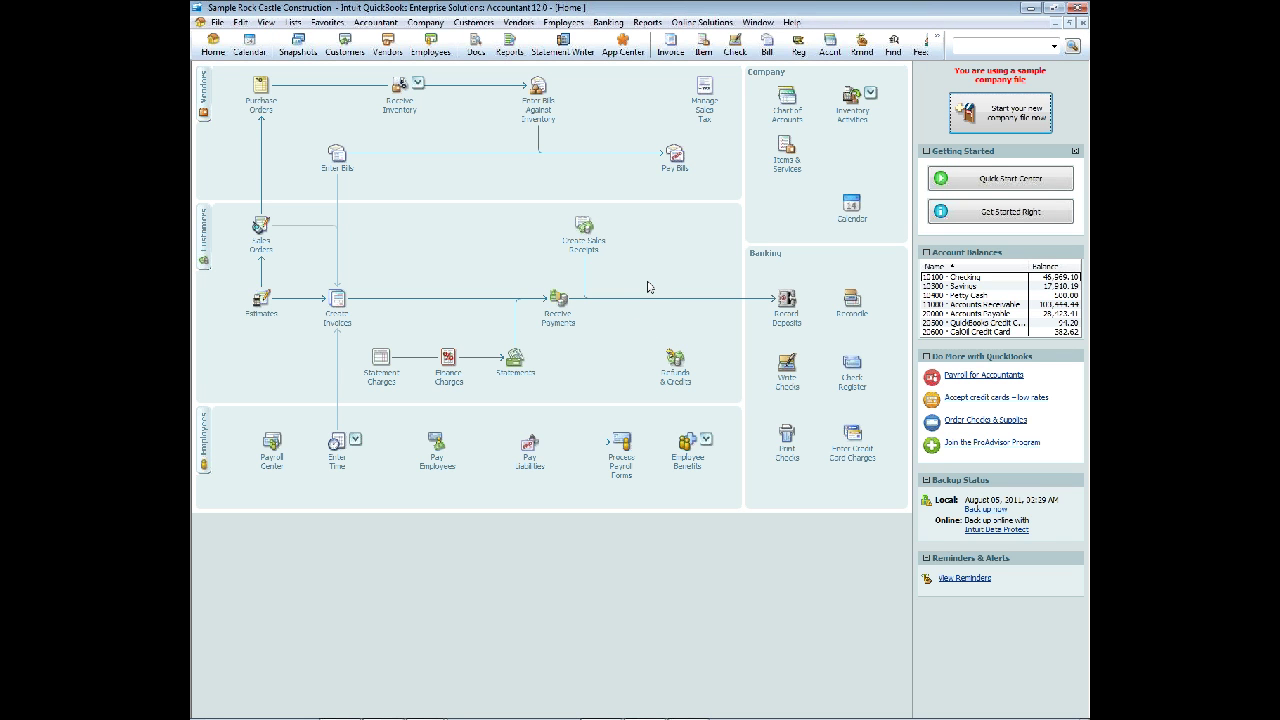
- Set up an assembly build for the Widget Package with a quantity to build of 10
left_click(870, 96)
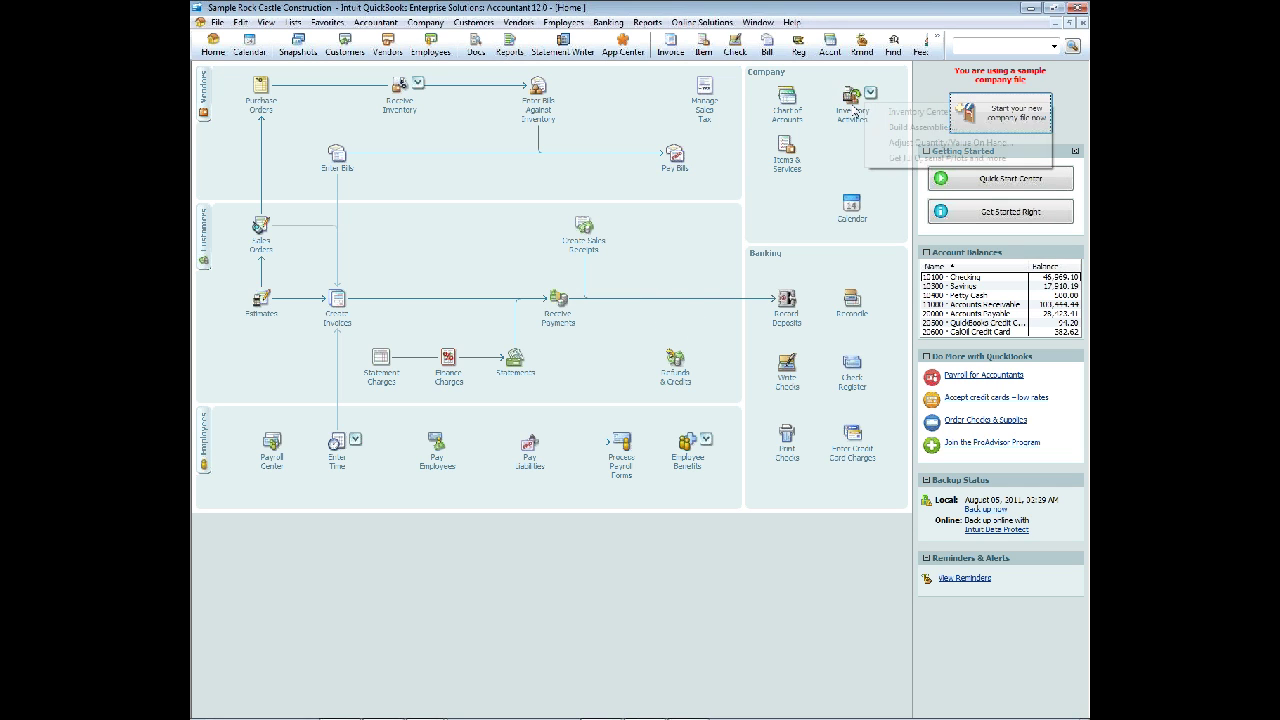
left_click(905, 128)
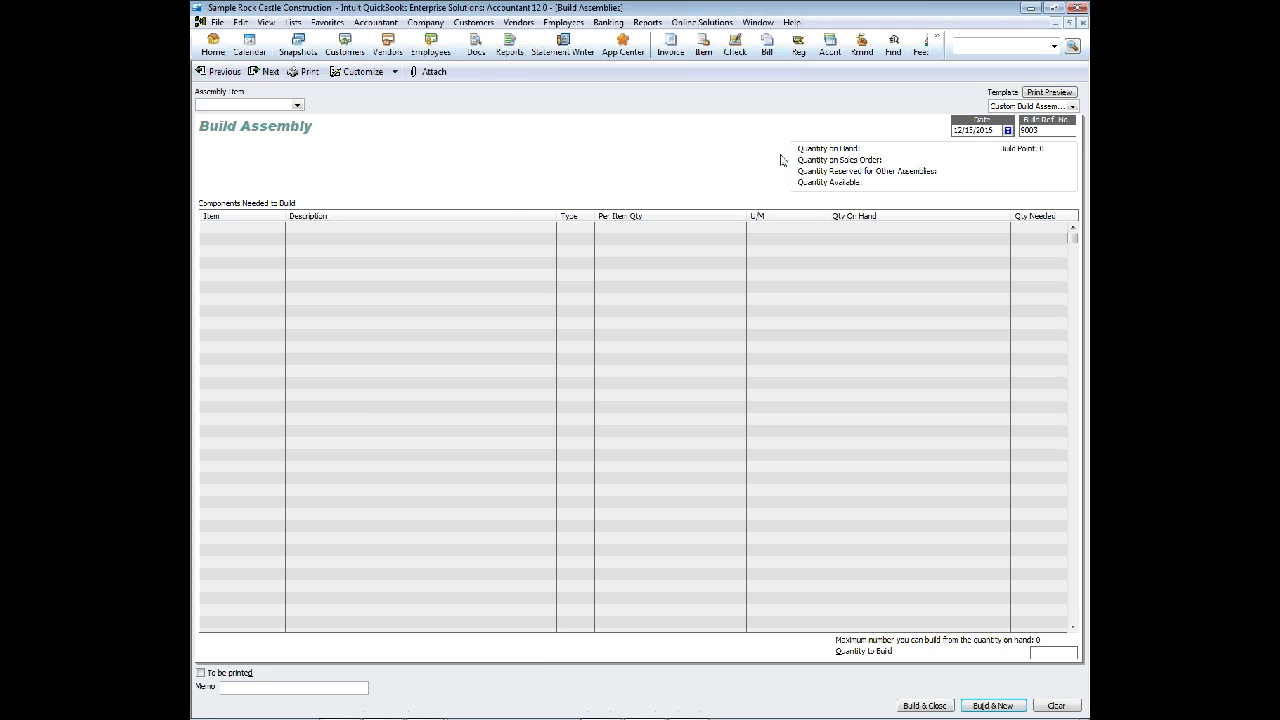
left_click(297, 105)
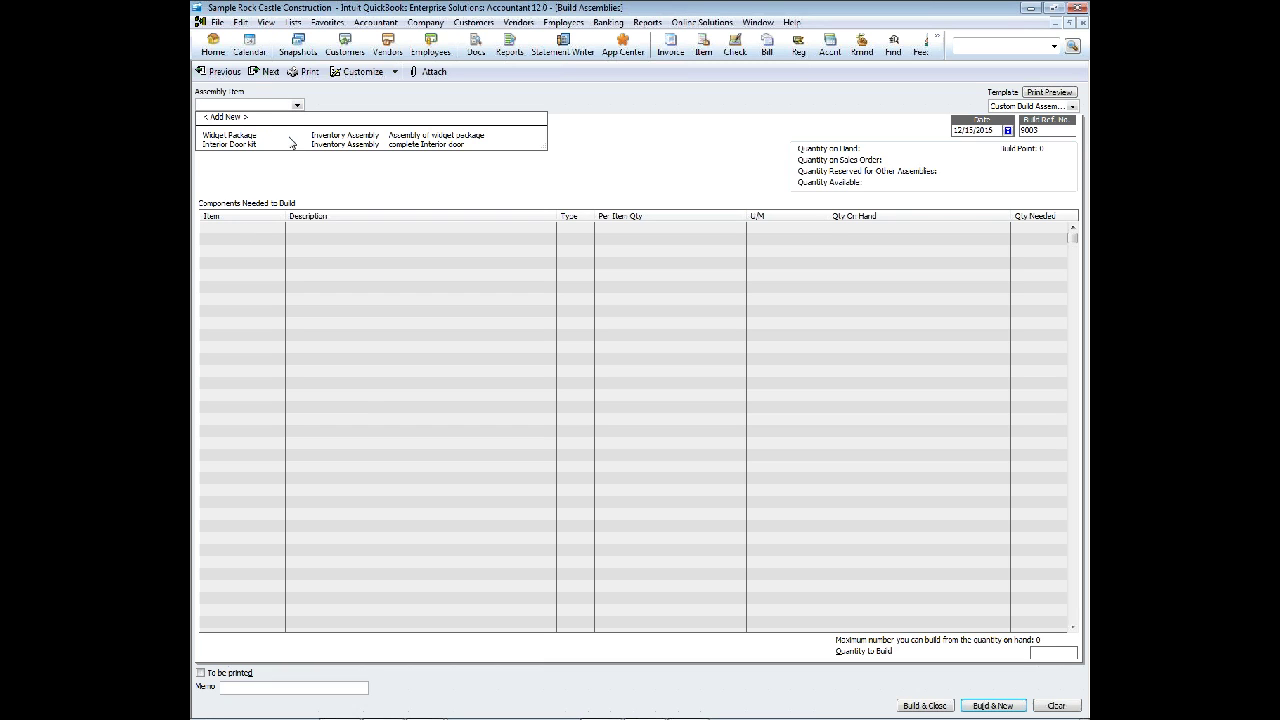
left_click(290, 136)
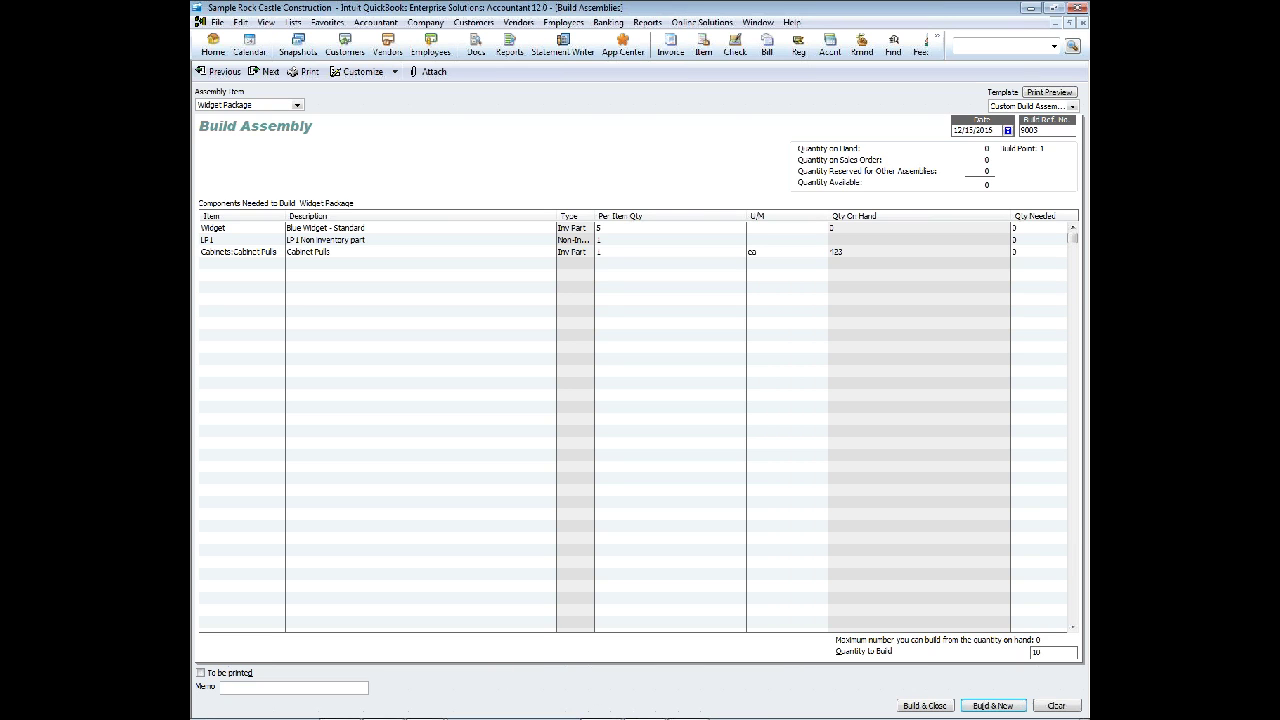
- Submit the Widget Package build as pending and close the build form
left_click(992, 705)
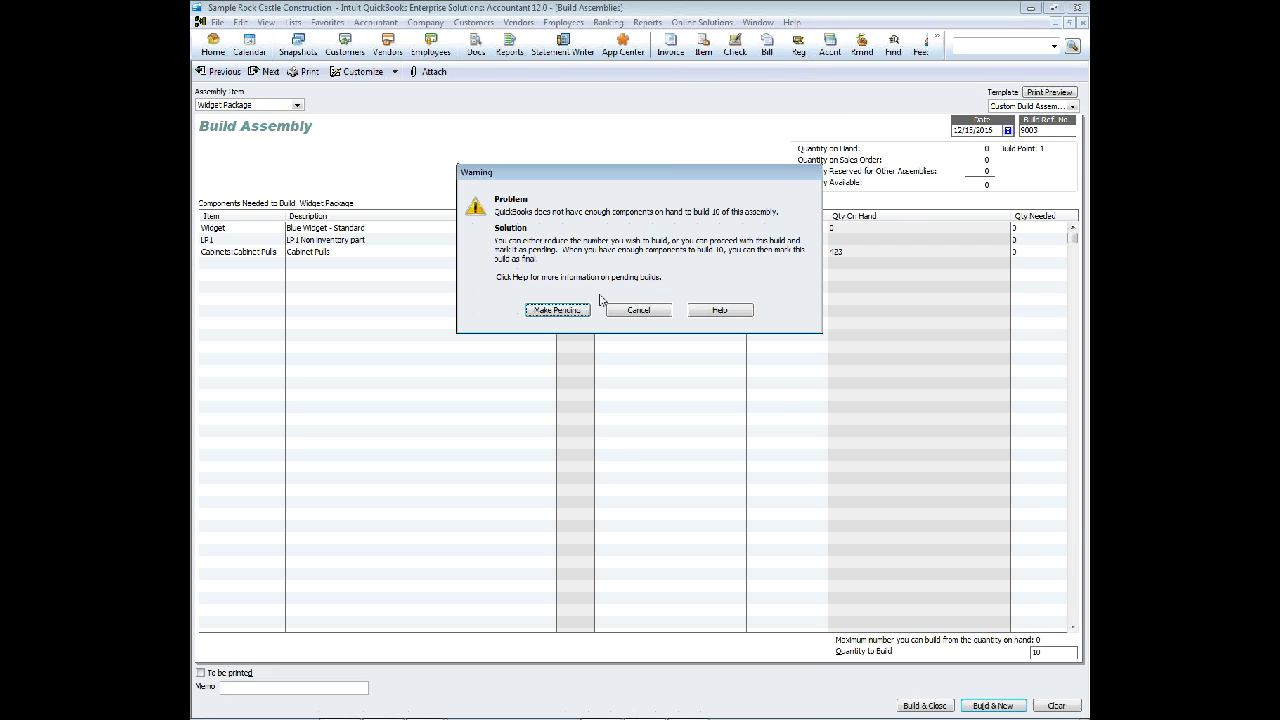
left_click(558, 310)
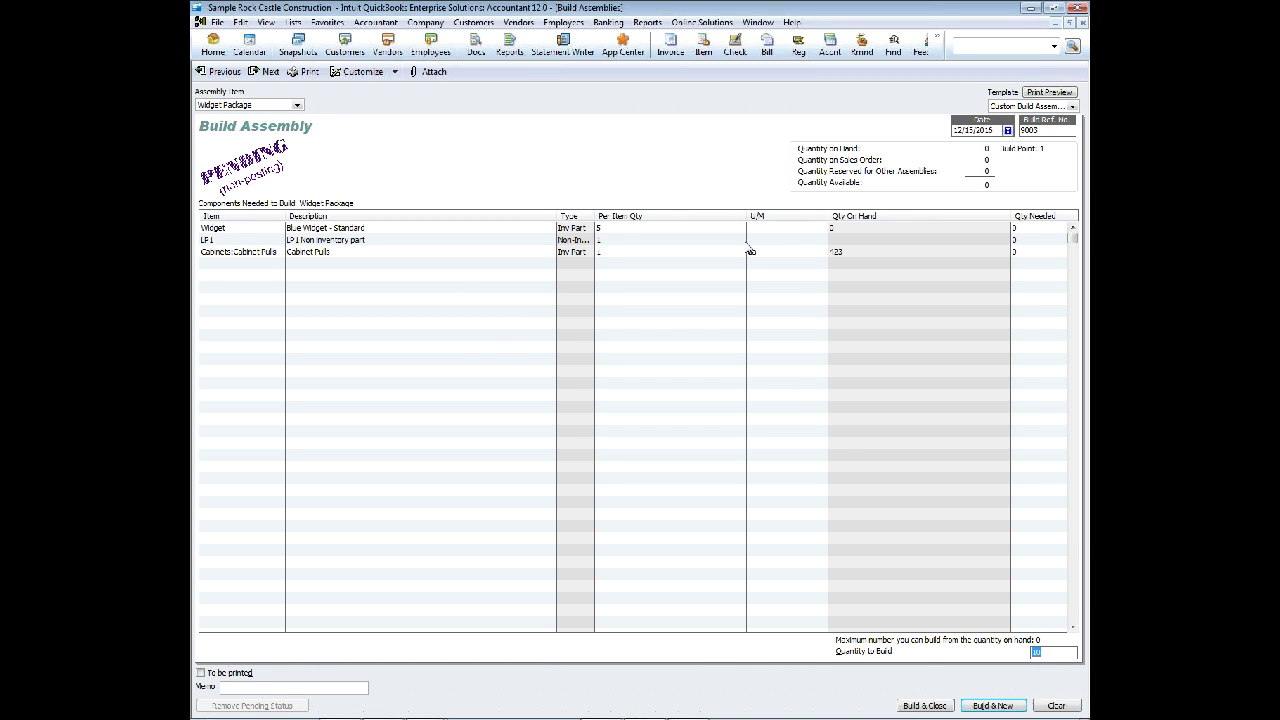
left_click(1083, 23)
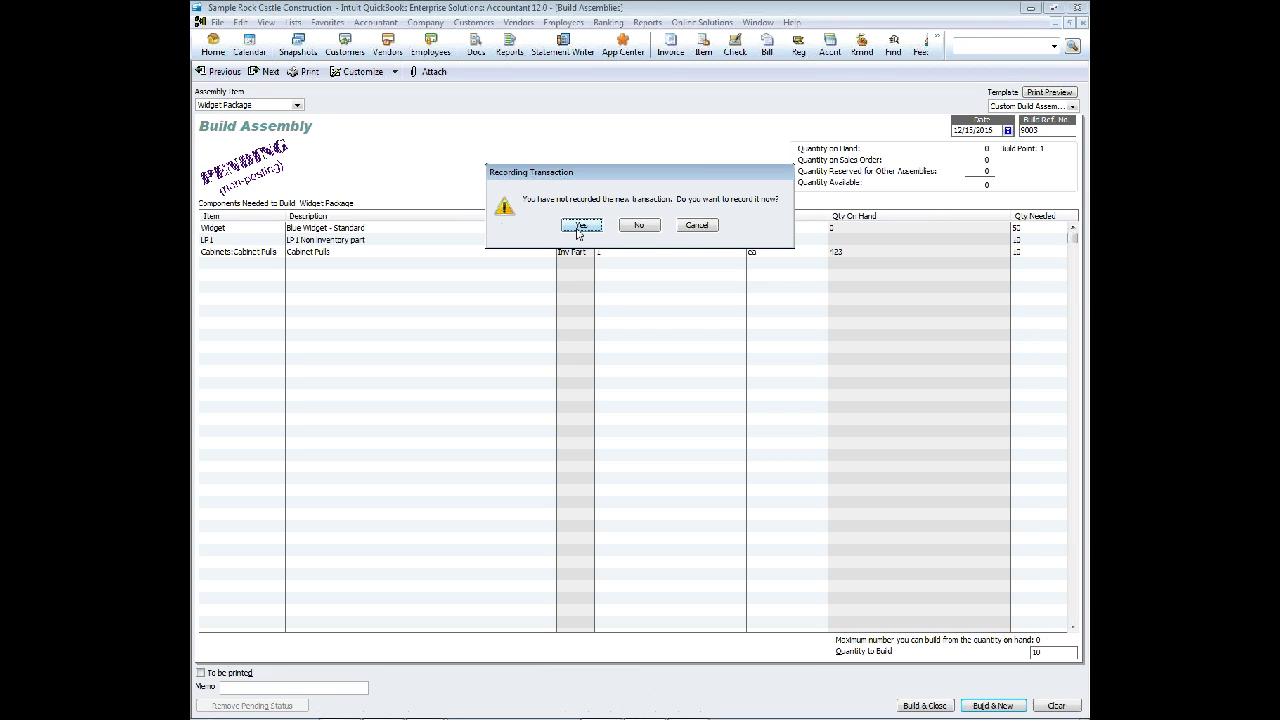
left_click(640, 225)
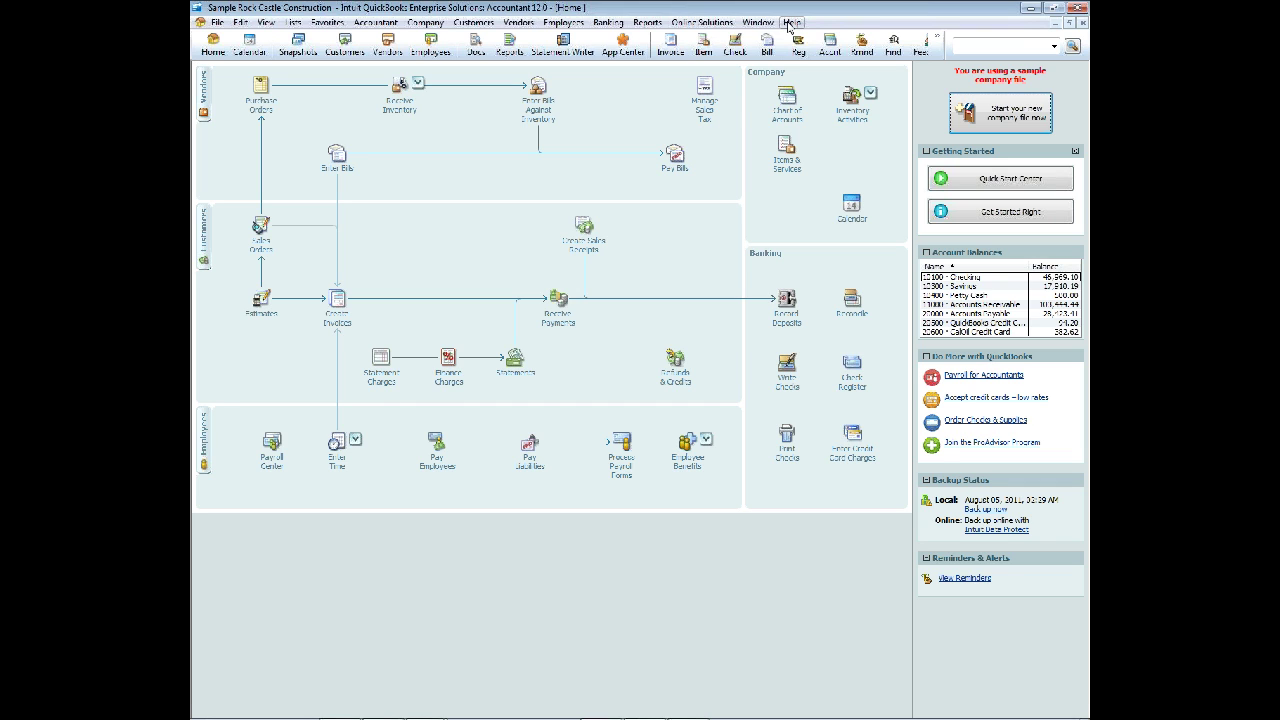
- Open the price level list in a smaller window and examine the settings of the Commercial price level
left_click(291, 23)
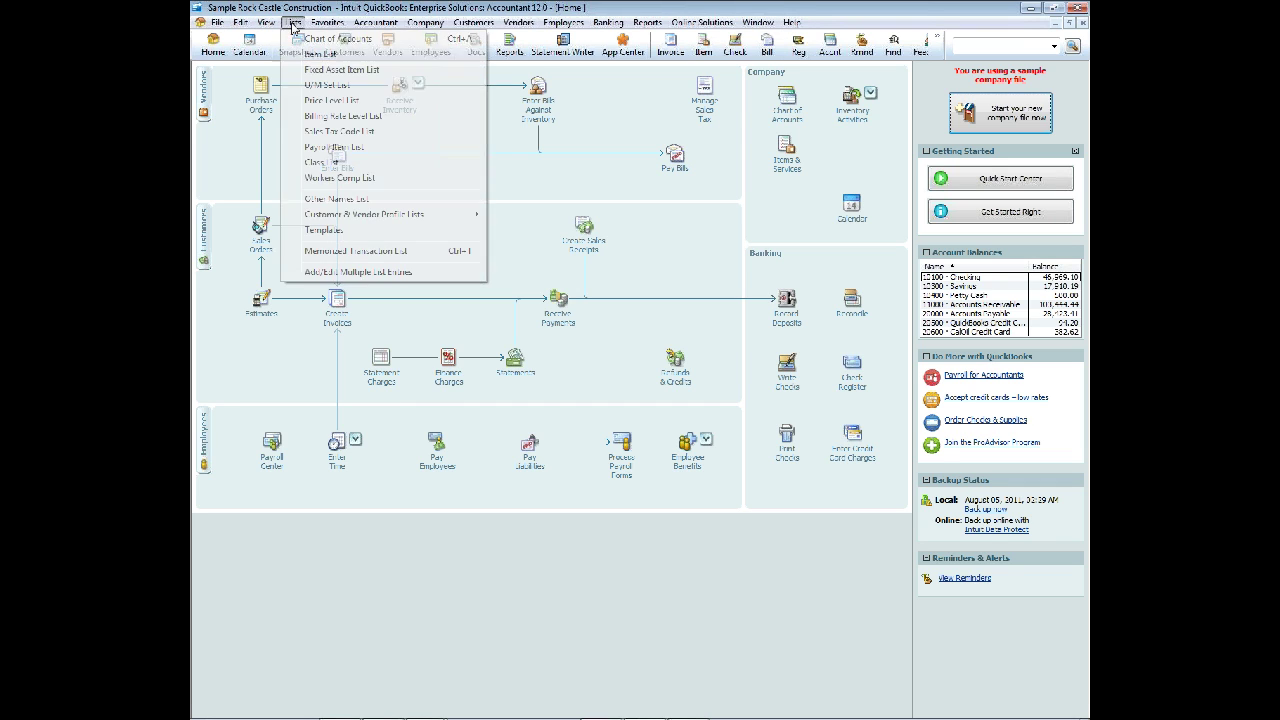
left_click(352, 105)
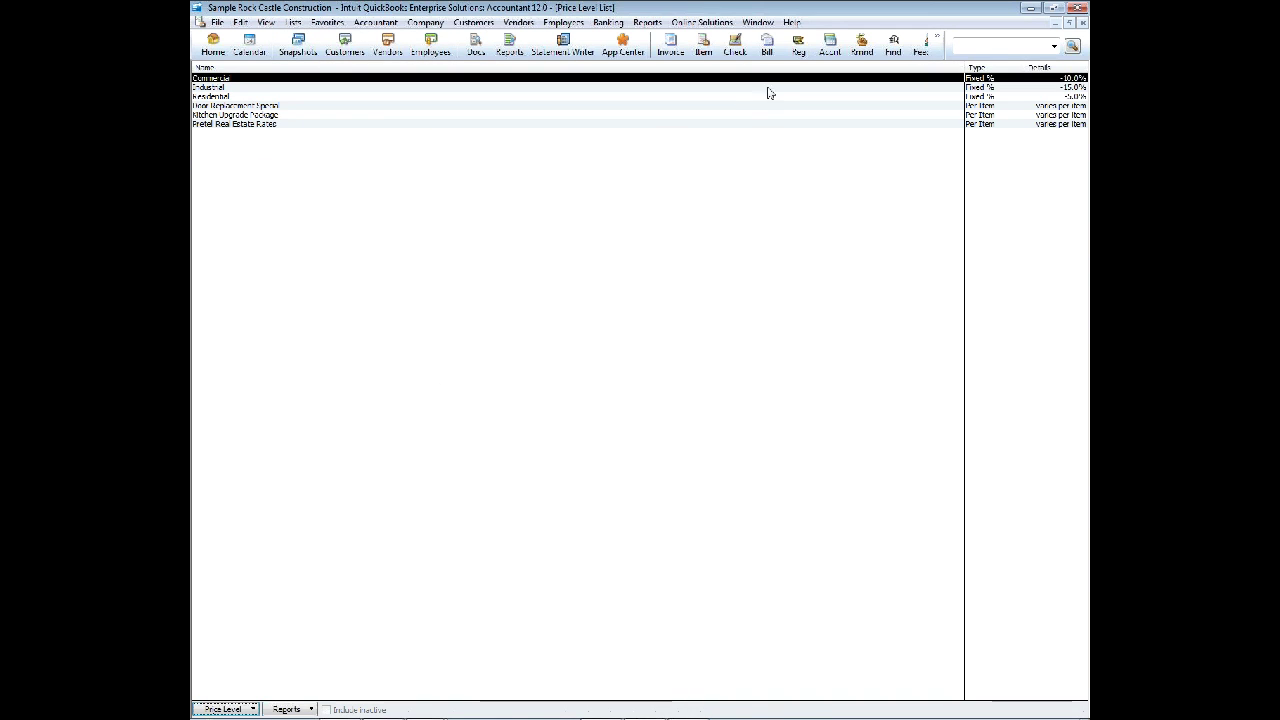
left_click(1069, 22)
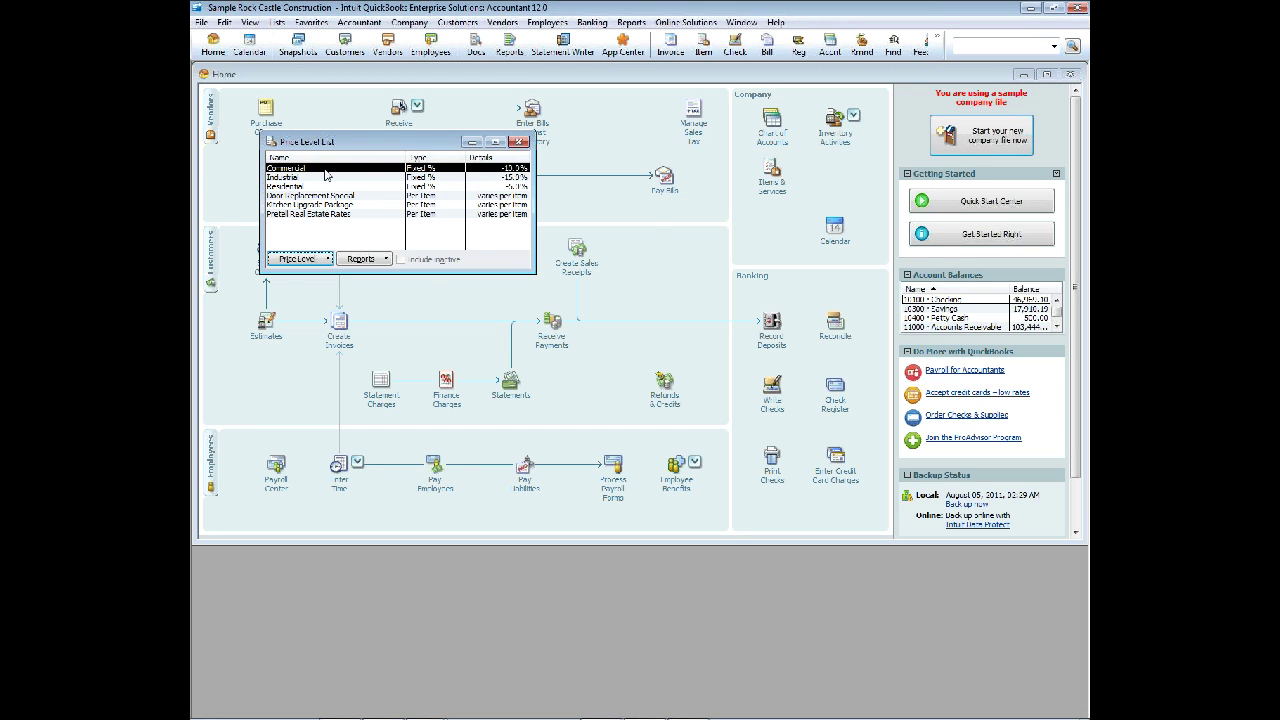
double_click(325, 170)
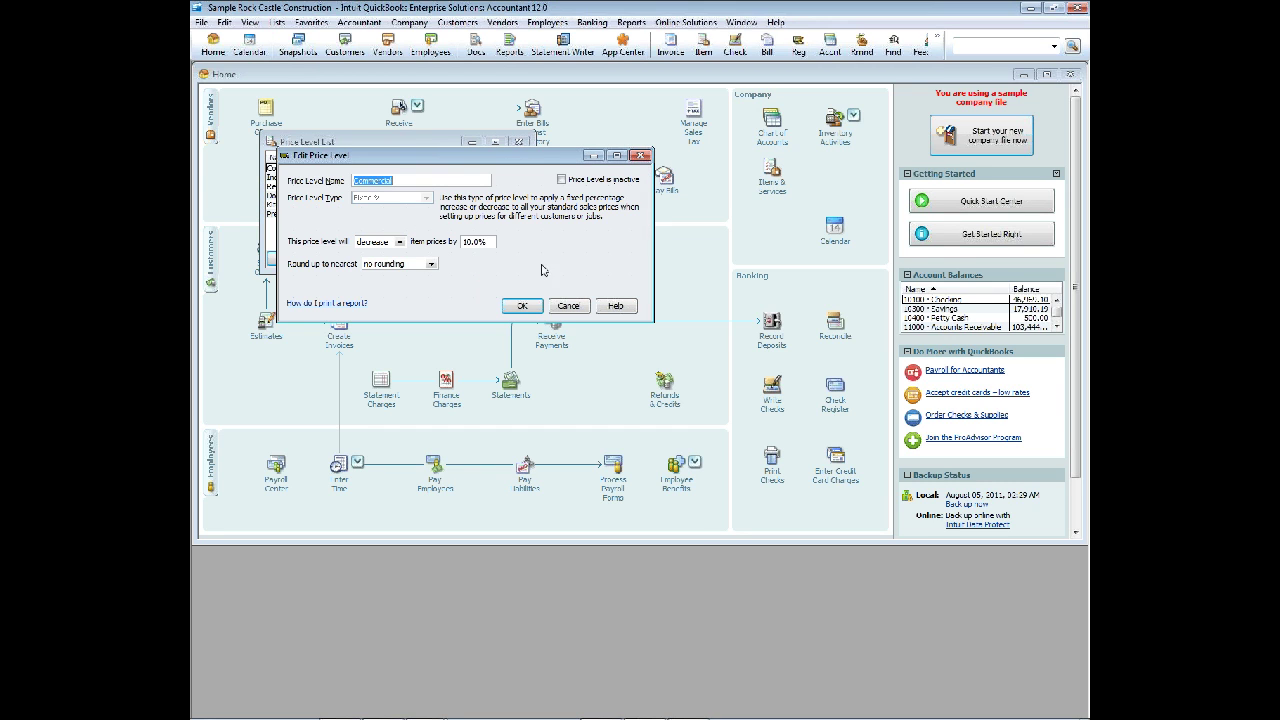
left_click(567, 305)
left_click(298, 259)
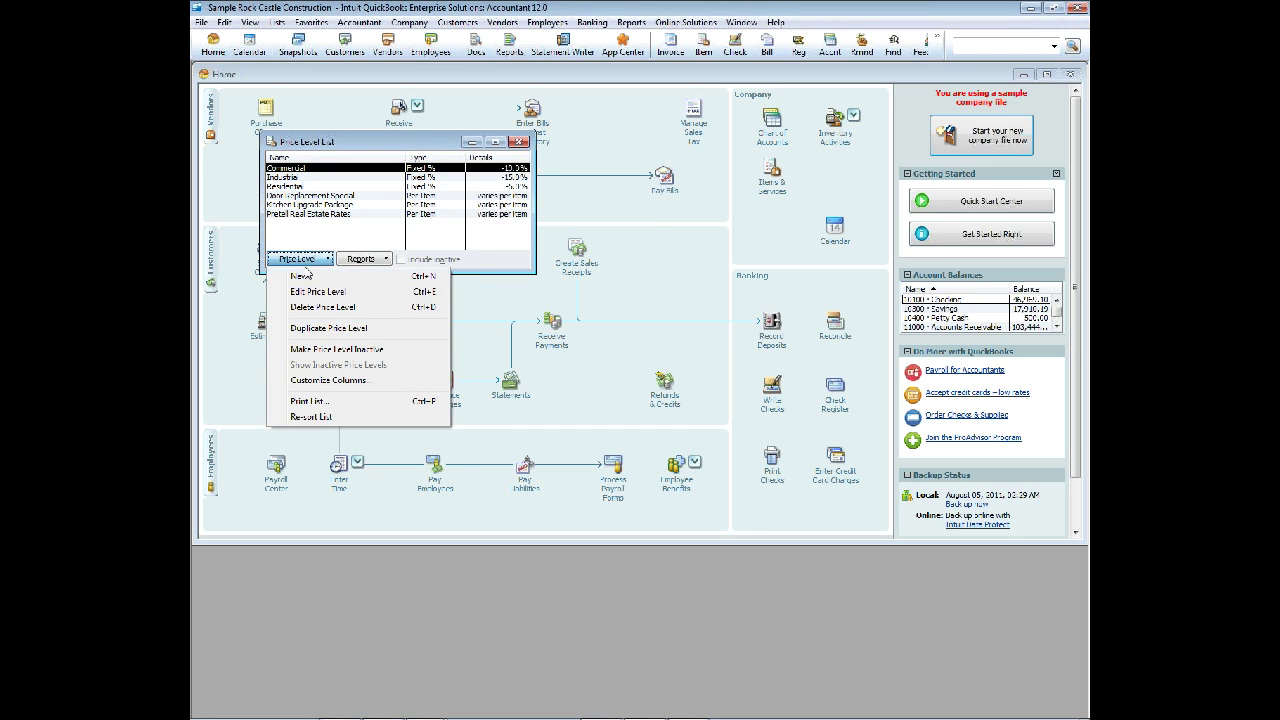
left_click(304, 276)
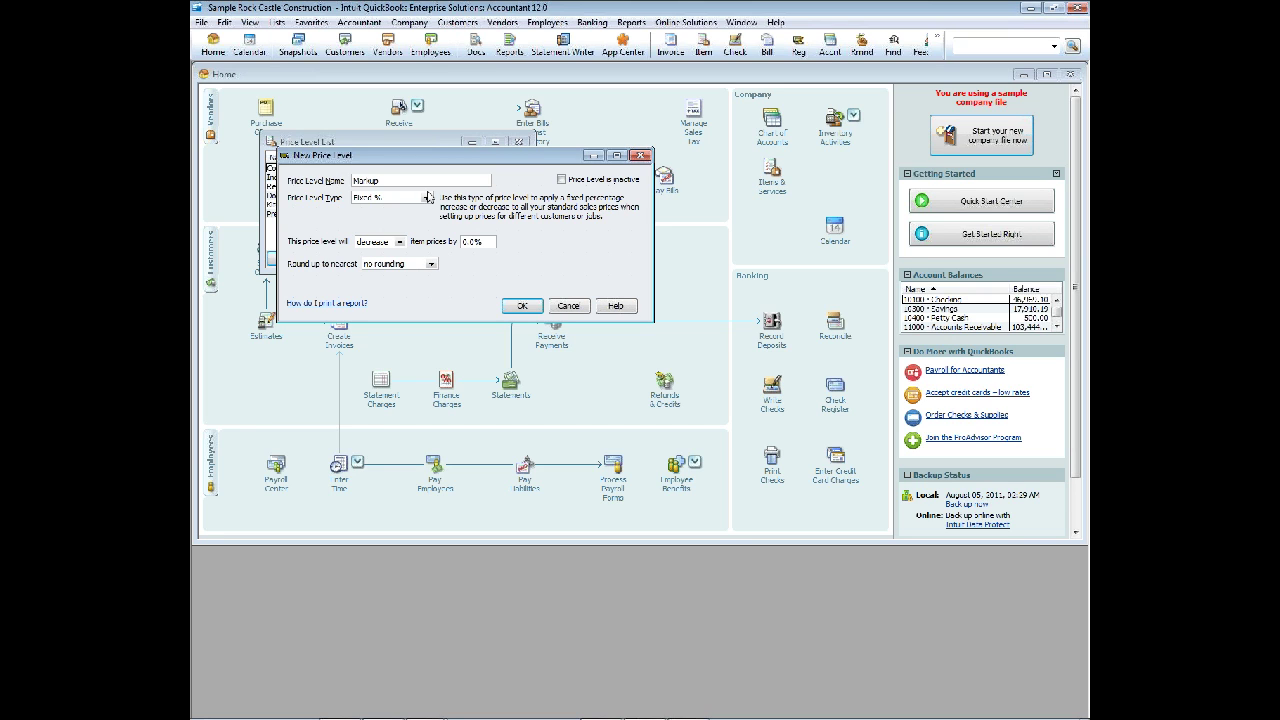
left_click(427, 198)
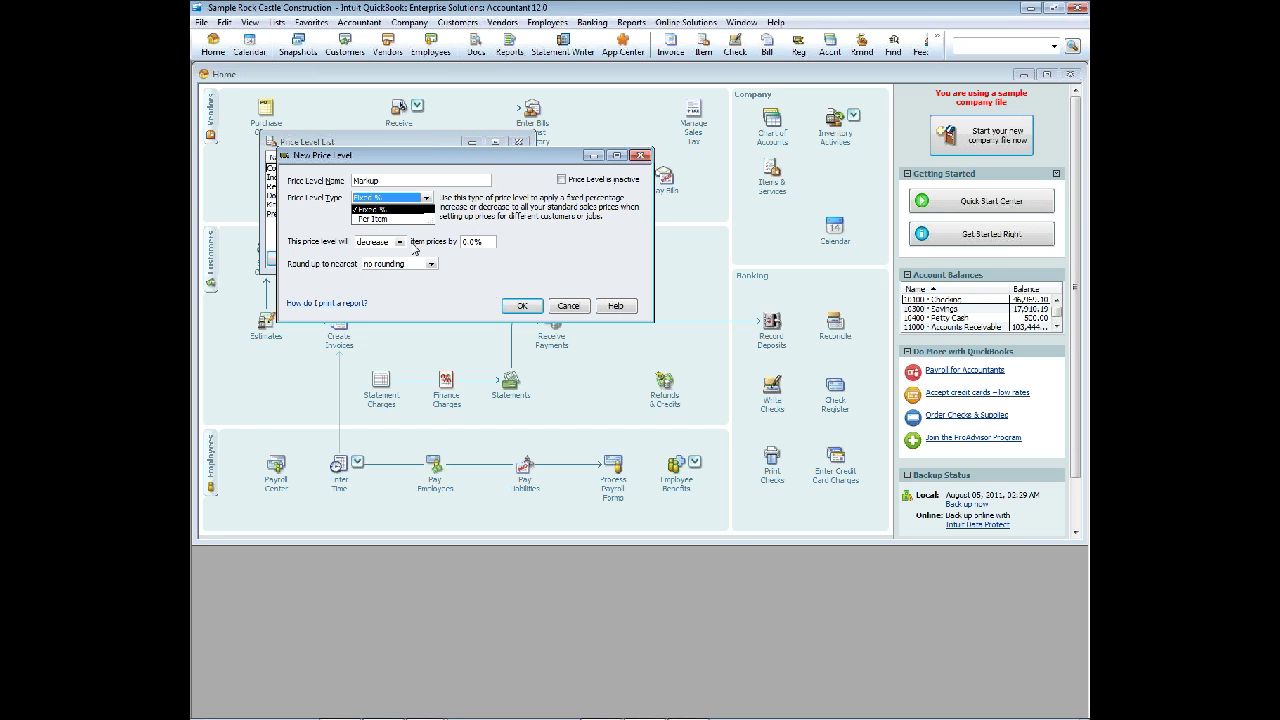
left_click(415, 250)
left_click(393, 246)
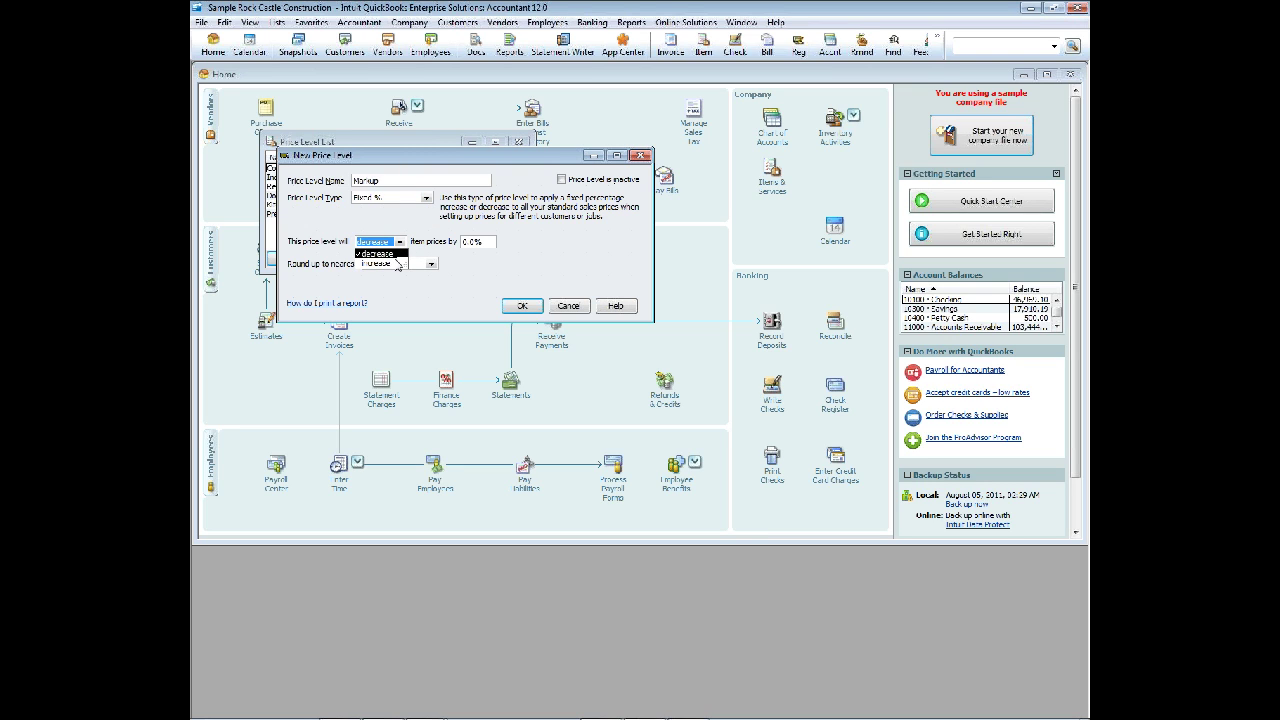
left_click(479, 273)
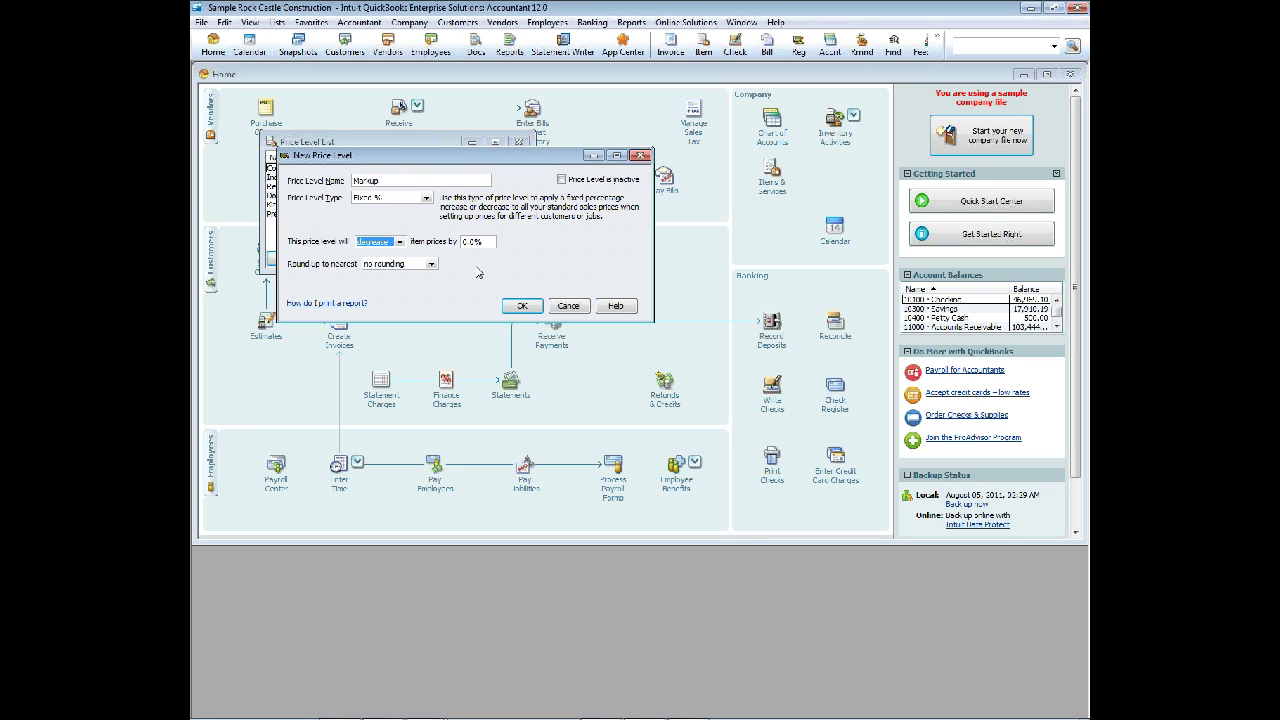
key("Tab")
left_click(556, 306)
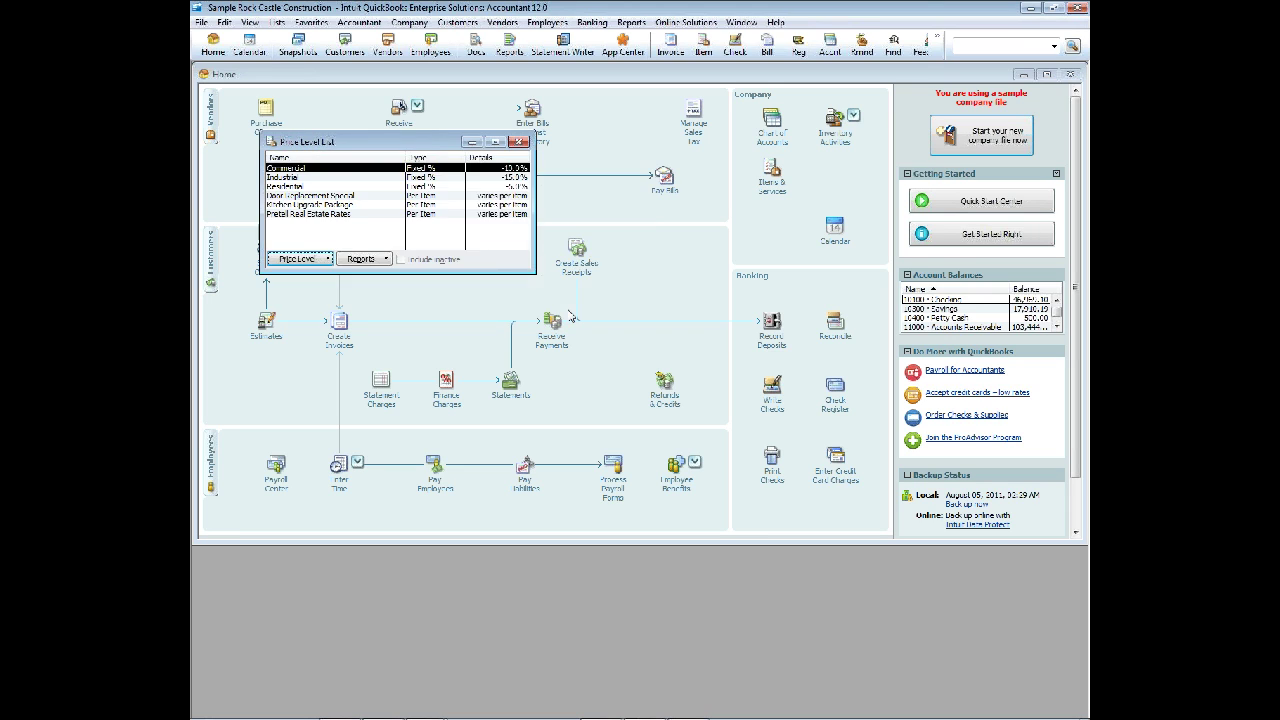
- Start a new price level named Customer Type A with the Per Item type
left_click(284, 258)
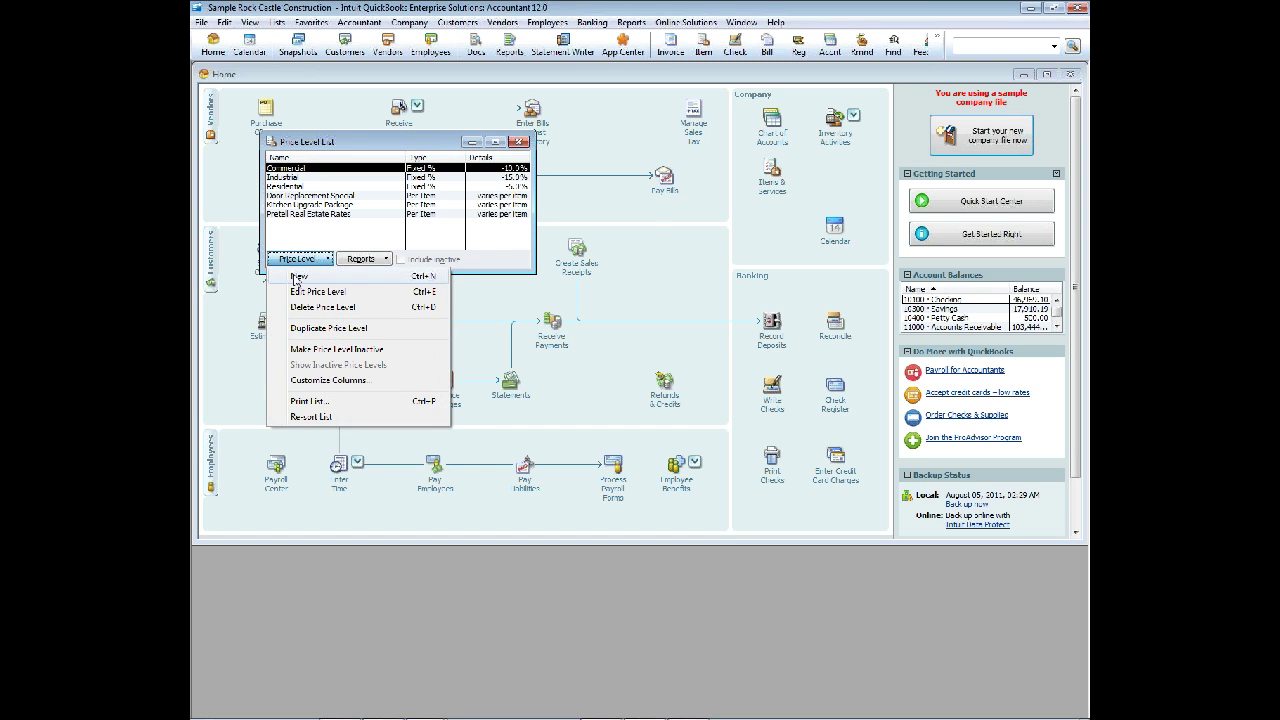
left_click(290, 274)
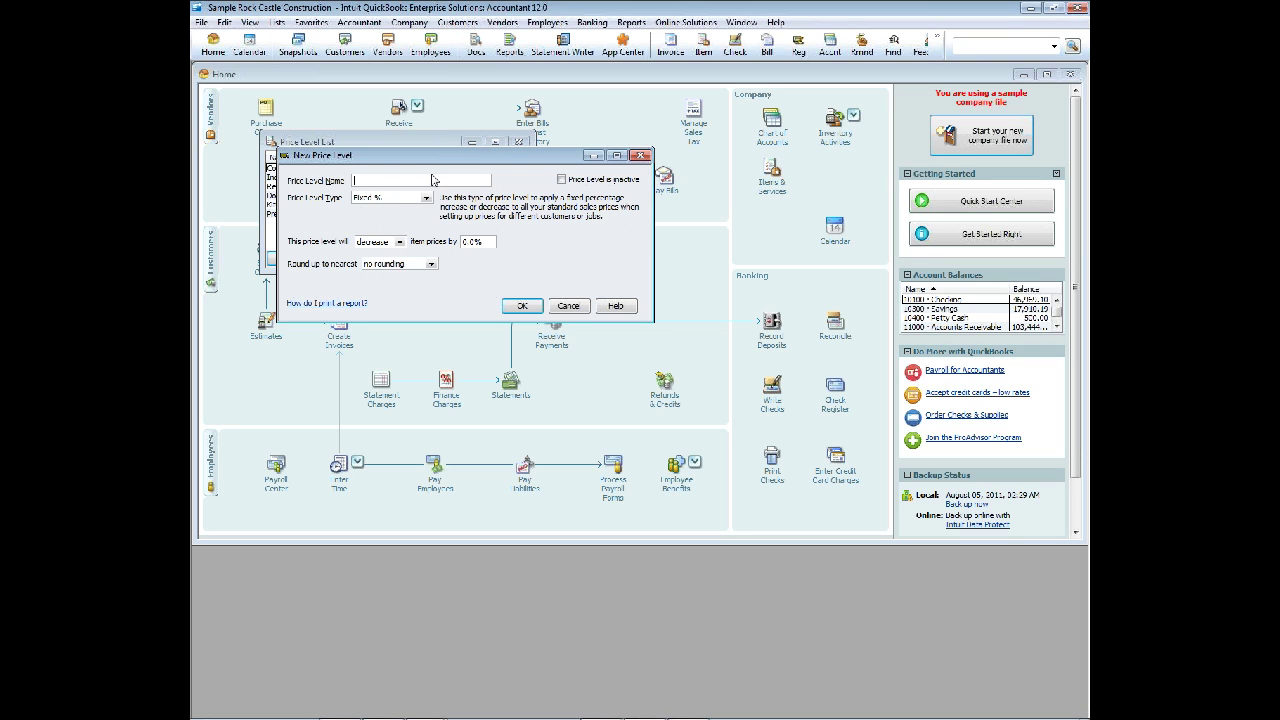
type("Customer Type A")
left_click(426, 198)
left_click(419, 221)
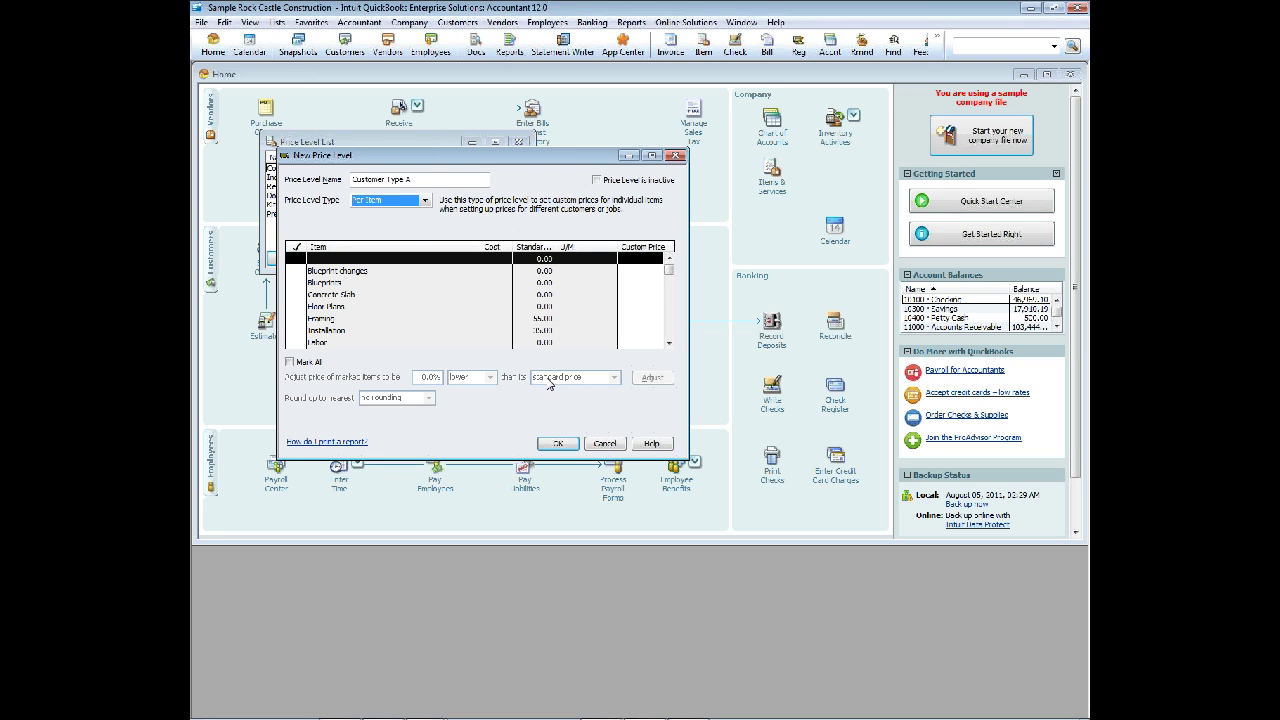
- Mark all items and adjust their custom prices to 10% lower than the standard price
left_click(290, 362)
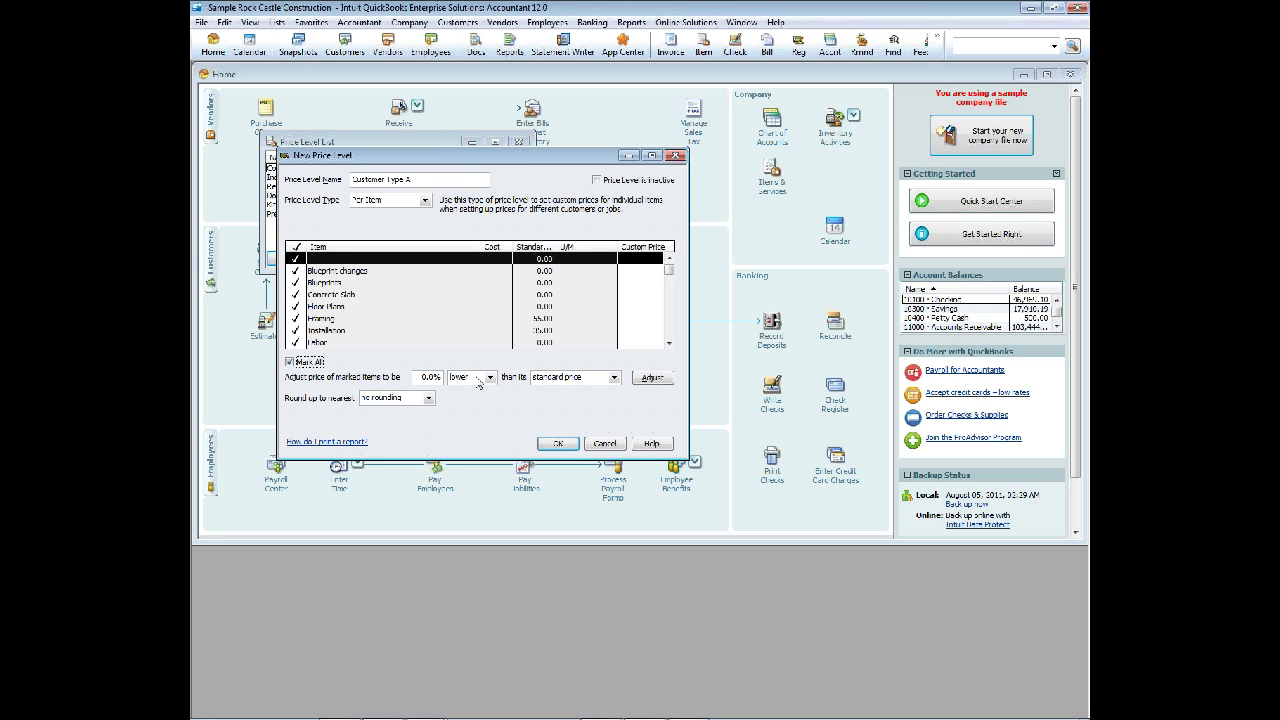
left_click(418, 377)
type("10")
key("Tab")
left_click(660, 379)
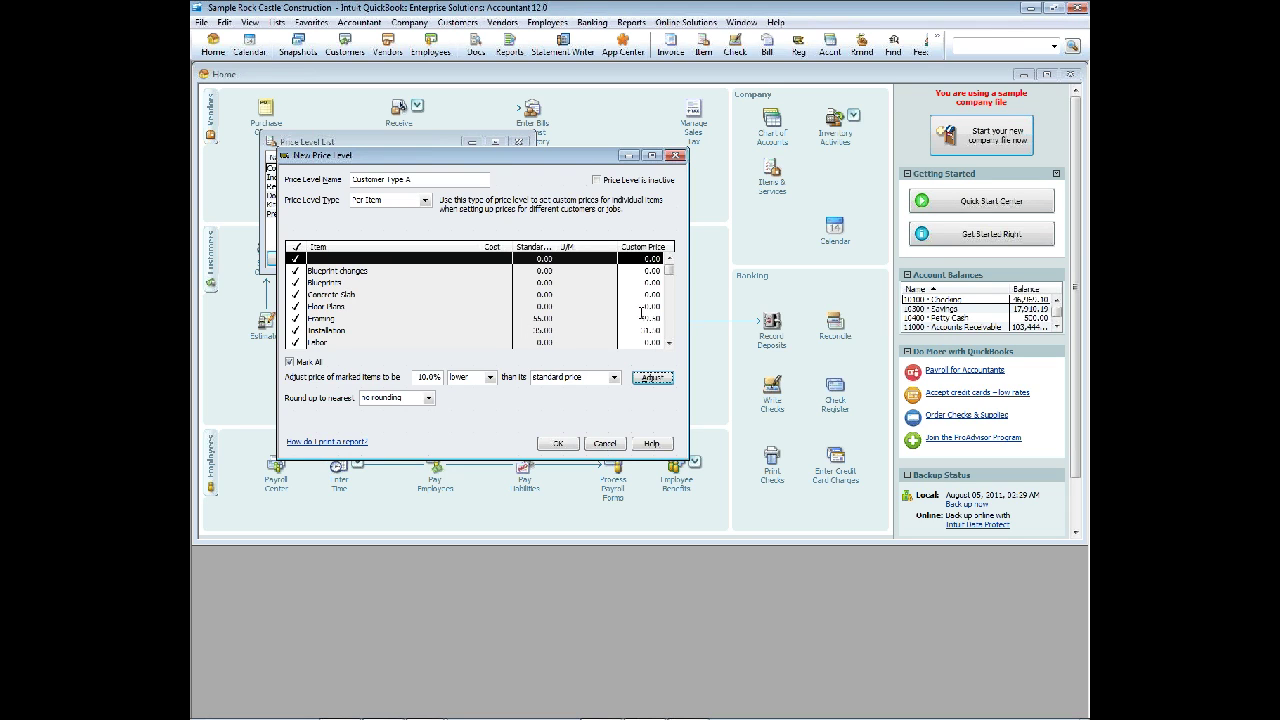
- Set the custom price of the Repairs item to 29
left_click_drag(670, 273, 671, 287)
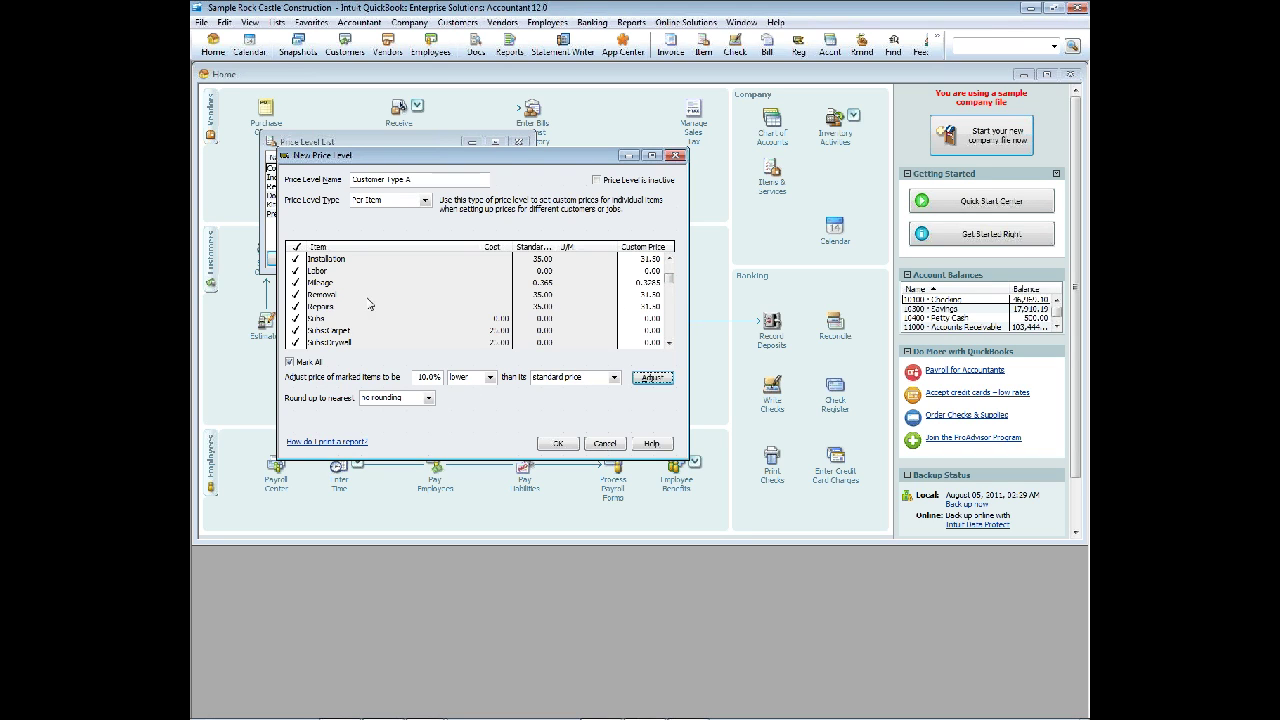
left_click(648, 318)
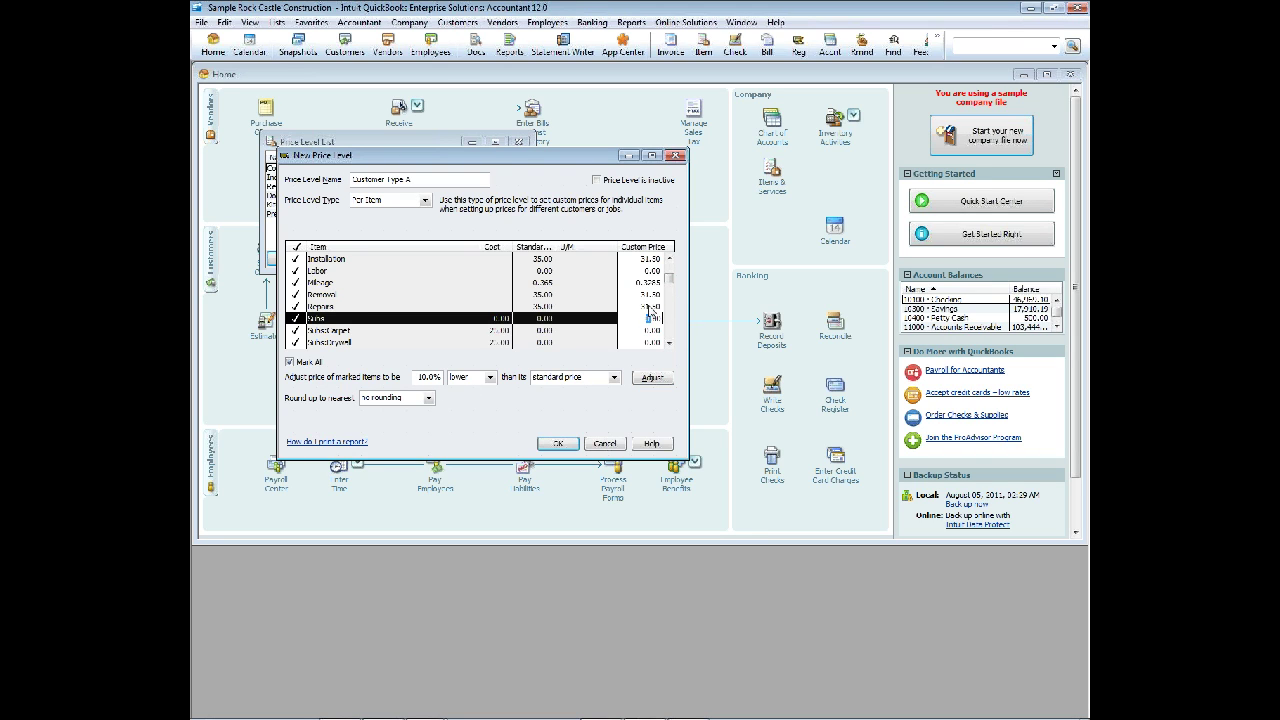
left_click(650, 306)
double_click(650, 306)
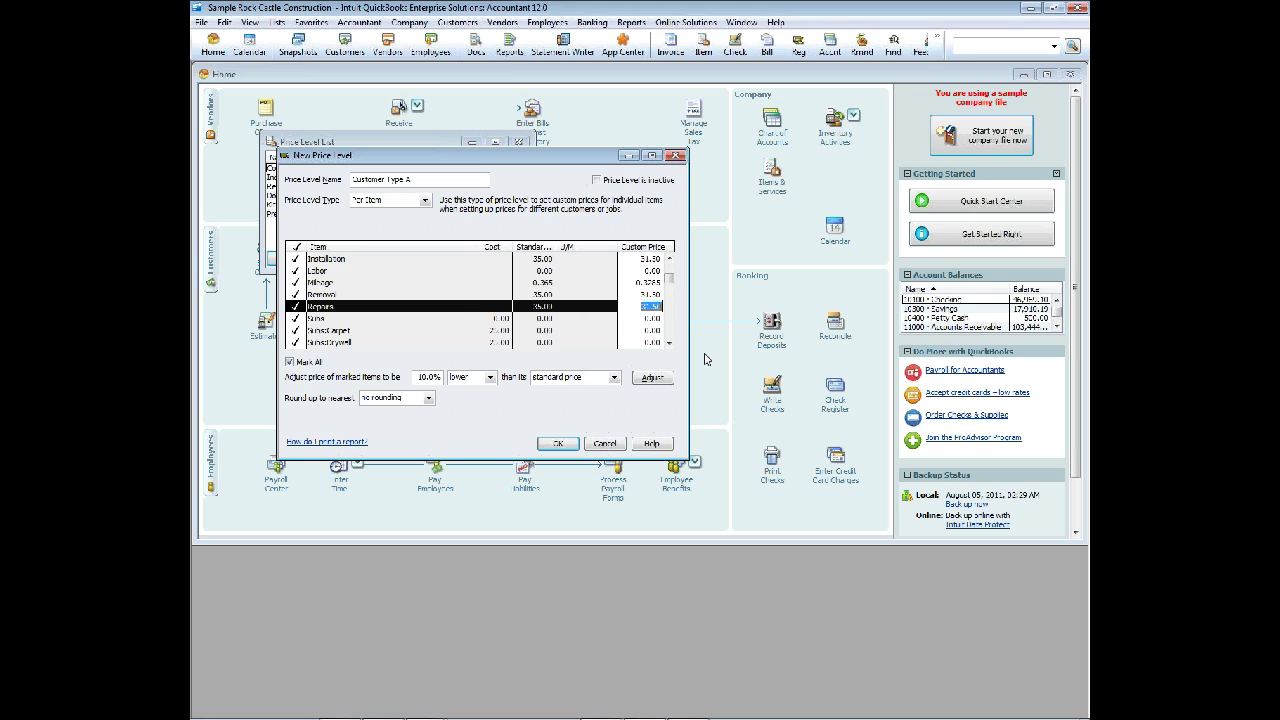
type("29")
key("Tab")
- Override the custom price of the Cabinets item and save the new price level
scroll(645, 345, "down", 4)
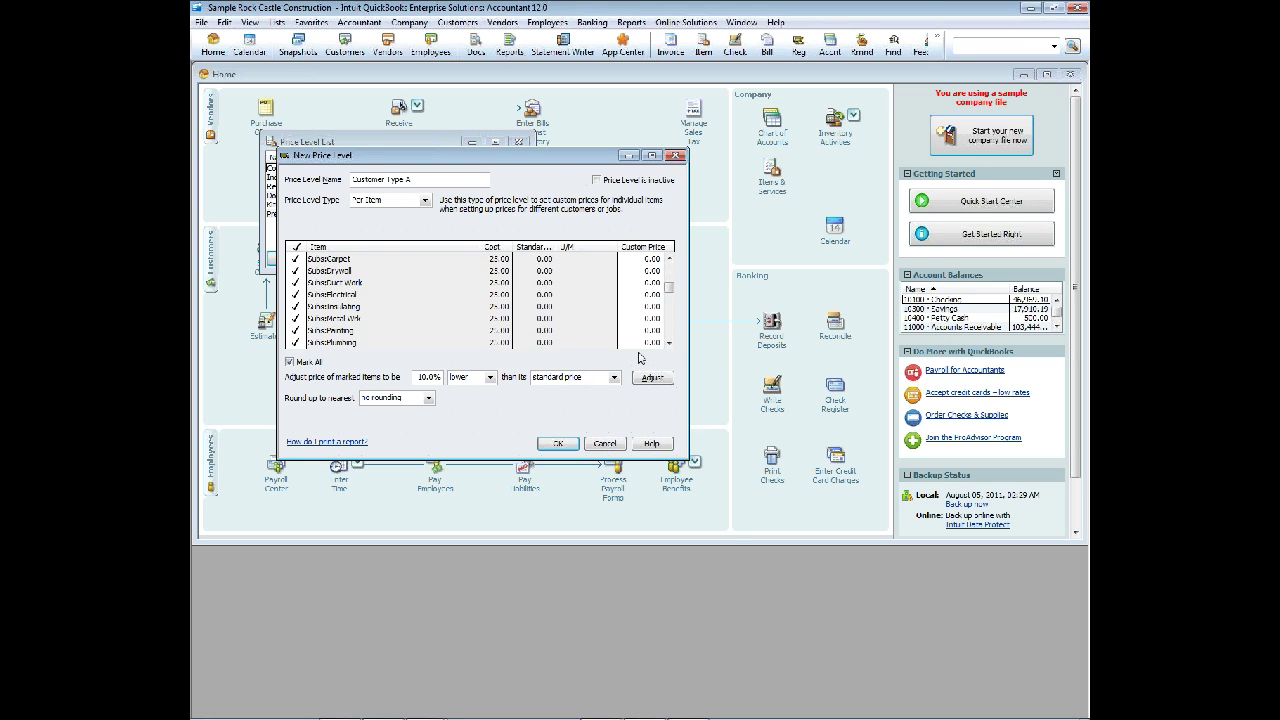
left_click(648, 306)
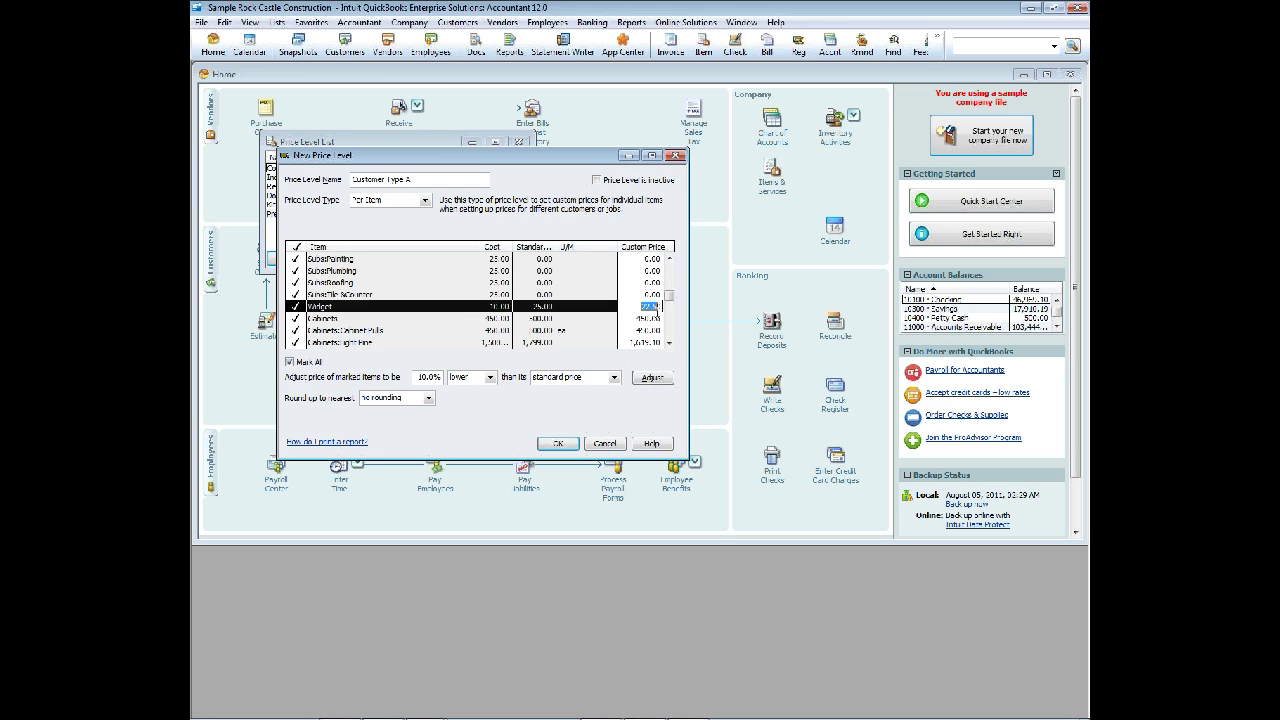
key("Tab")
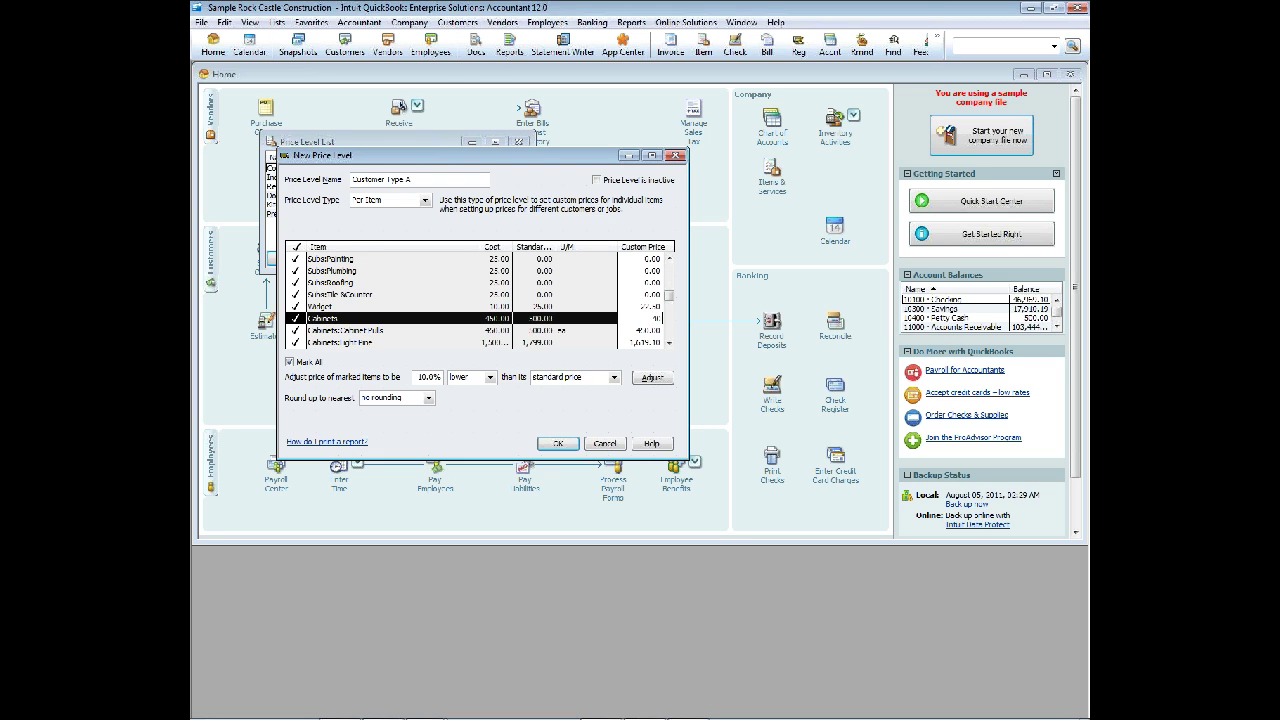
key("Return")
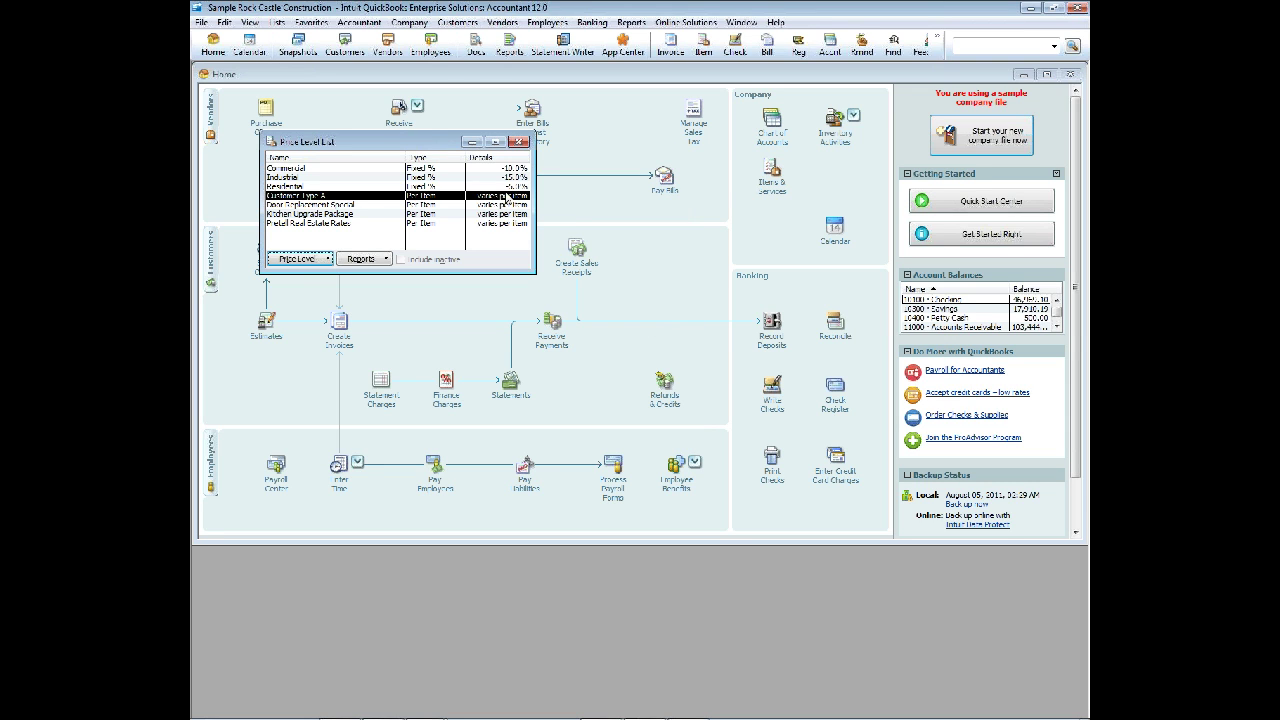
- Reopen the Customer Type A price level, review its items' custom prices up to the Cabinets item, and close the price level list
key("ctrl+e")
left_click_drag(669, 270, 675, 355)
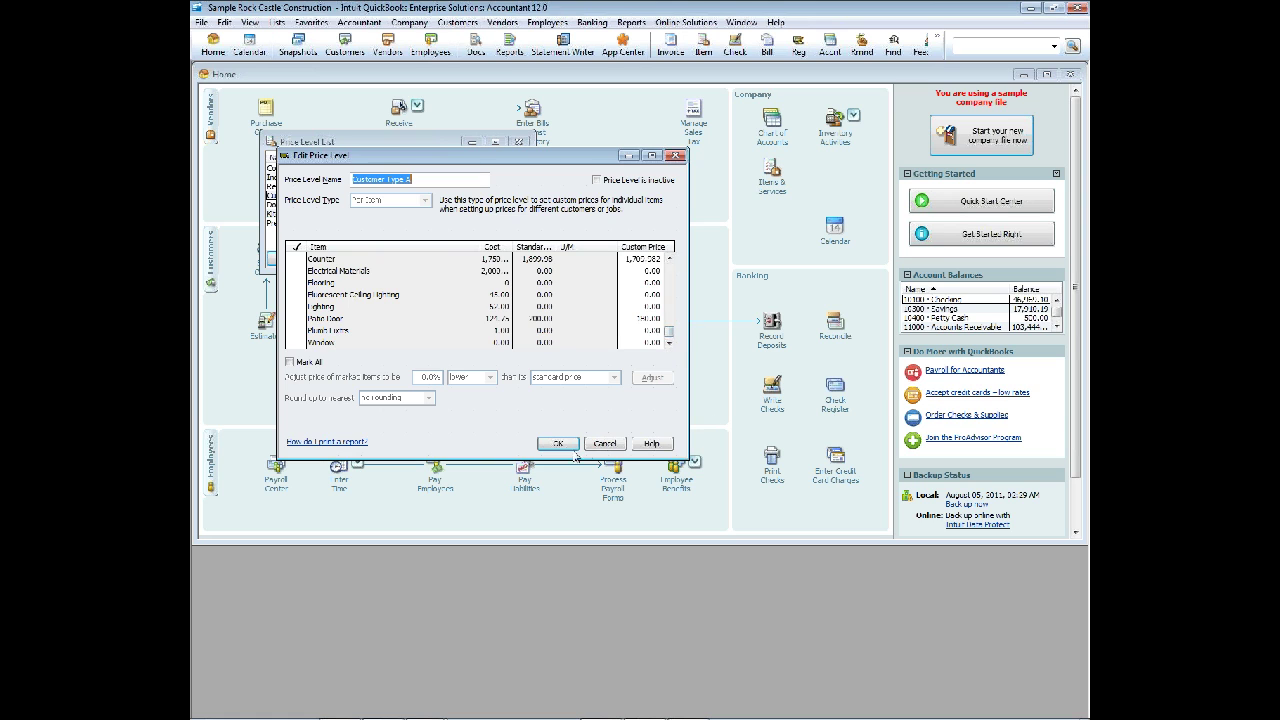
left_click(669, 258)
left_click(669, 258)
left_click(669, 258)
left_click(669, 258)
left_click(669, 258)
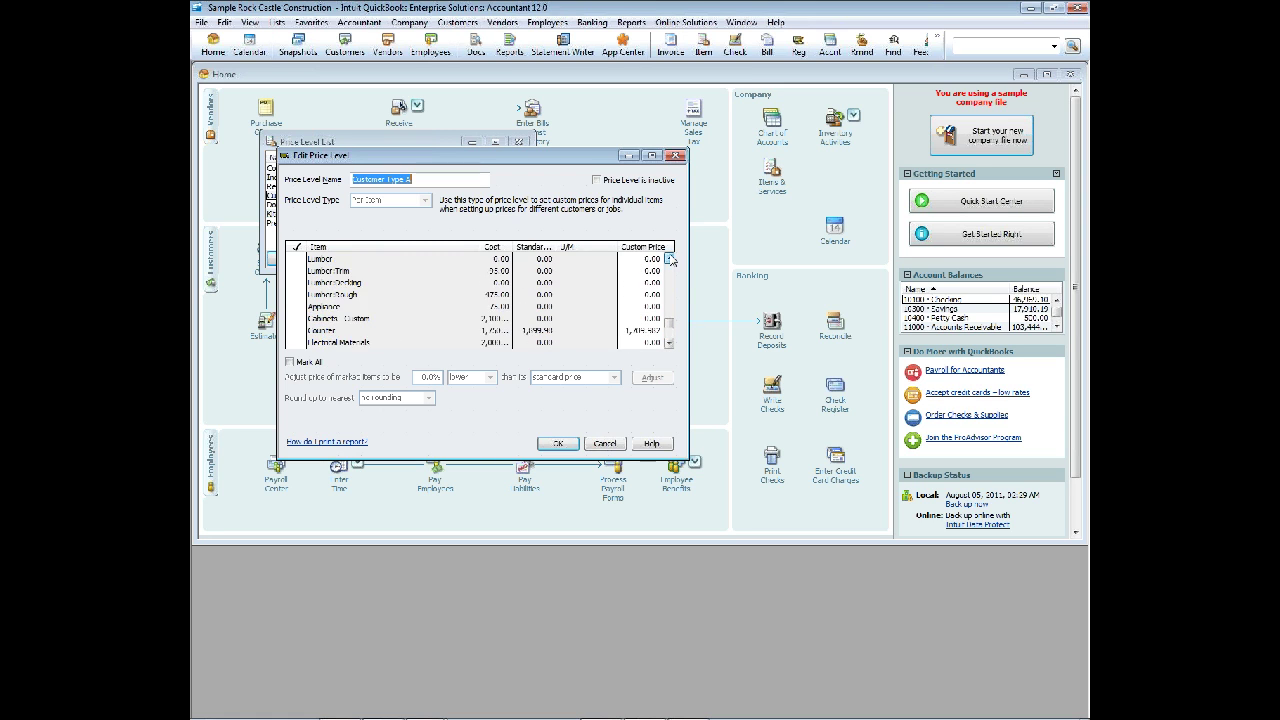
left_click(669, 258)
left_click(669, 258)
left_click(669, 258)
left_click(669, 258)
left_click(669, 258)
left_click(669, 258)
left_click(669, 258)
left_click(669, 258)
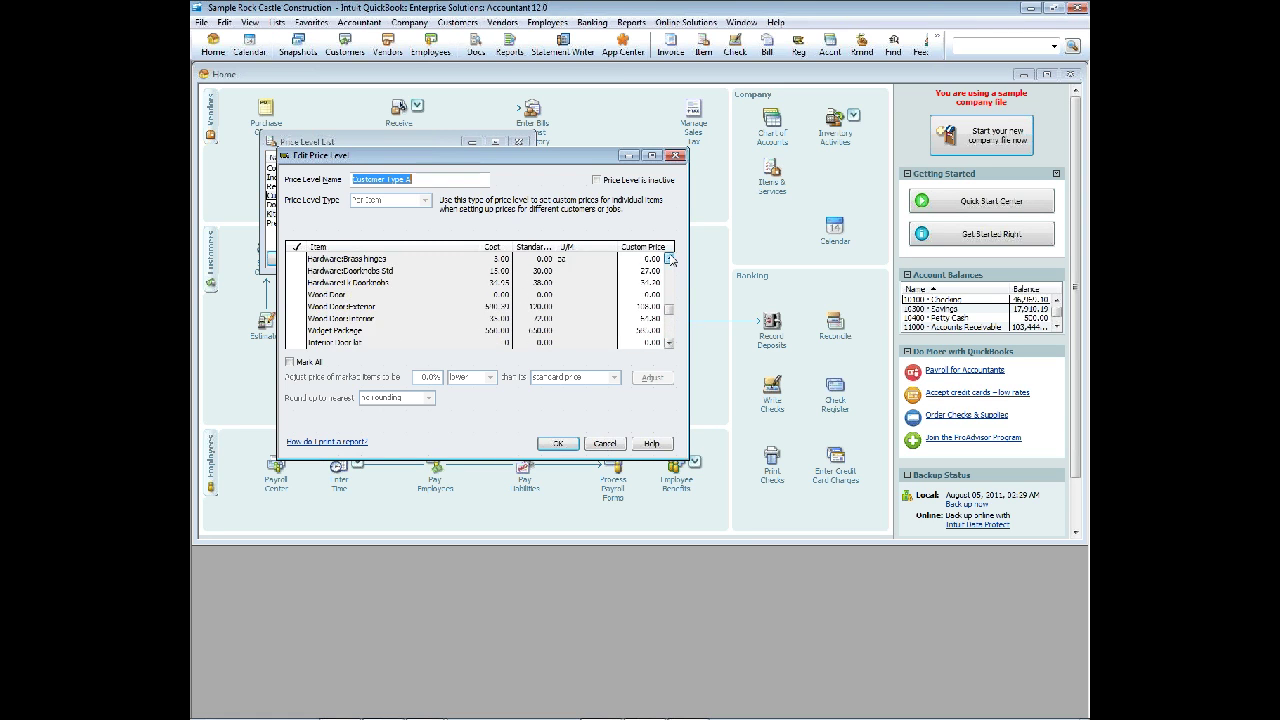
left_click(669, 258)
left_click(669, 258)
left_click(669, 343)
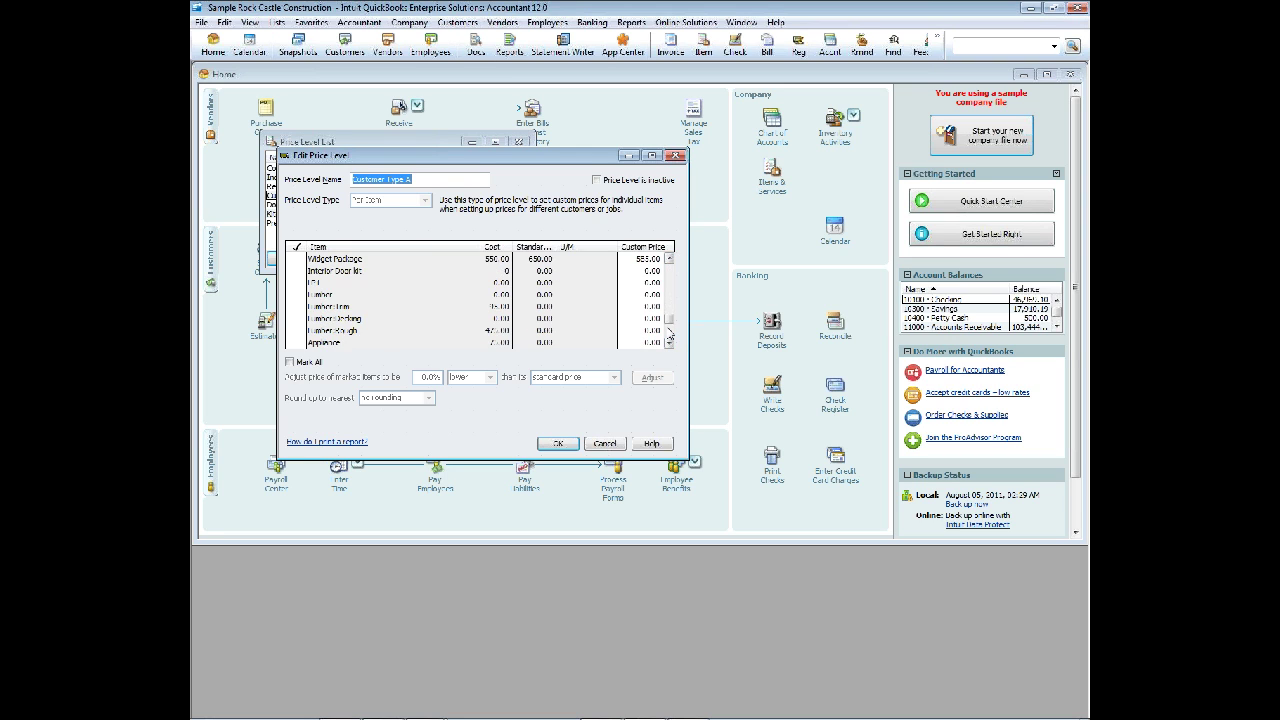
left_click(669, 343)
left_click(669, 343)
left_click_drag(669, 330, 672, 315)
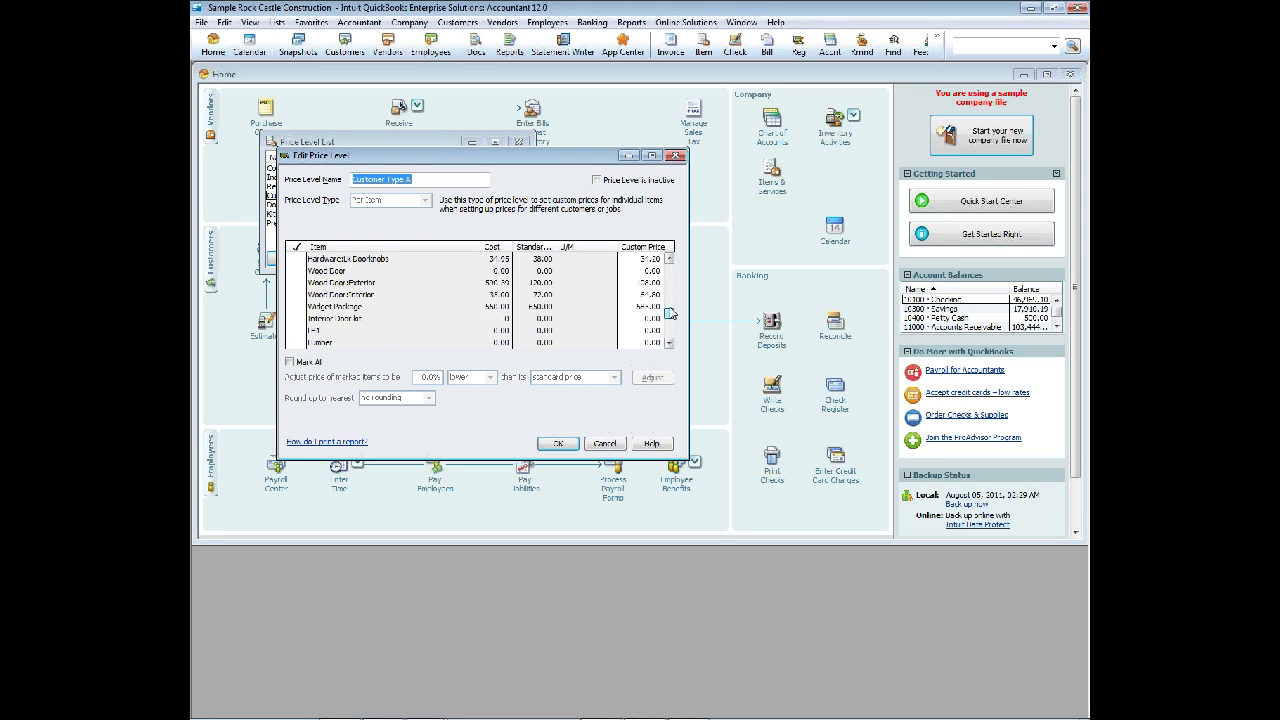
left_click(674, 291)
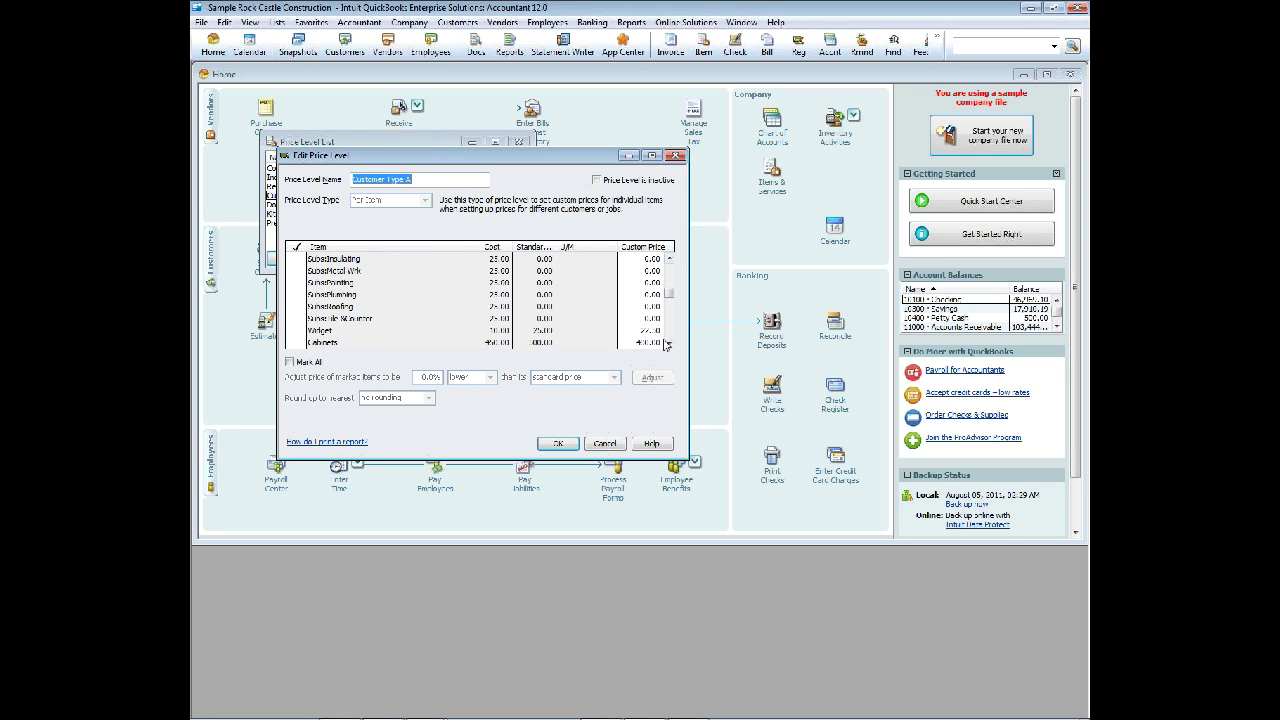
left_click(669, 343)
left_click(645, 330)
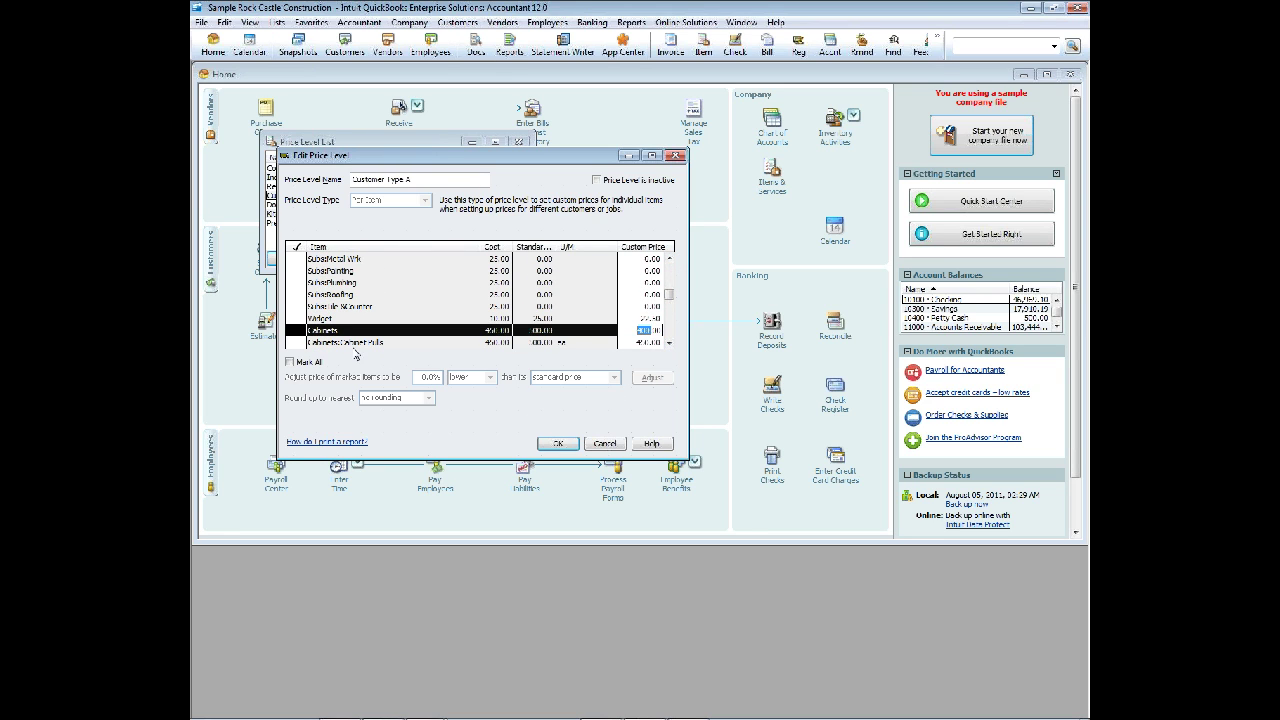
left_click(558, 443)
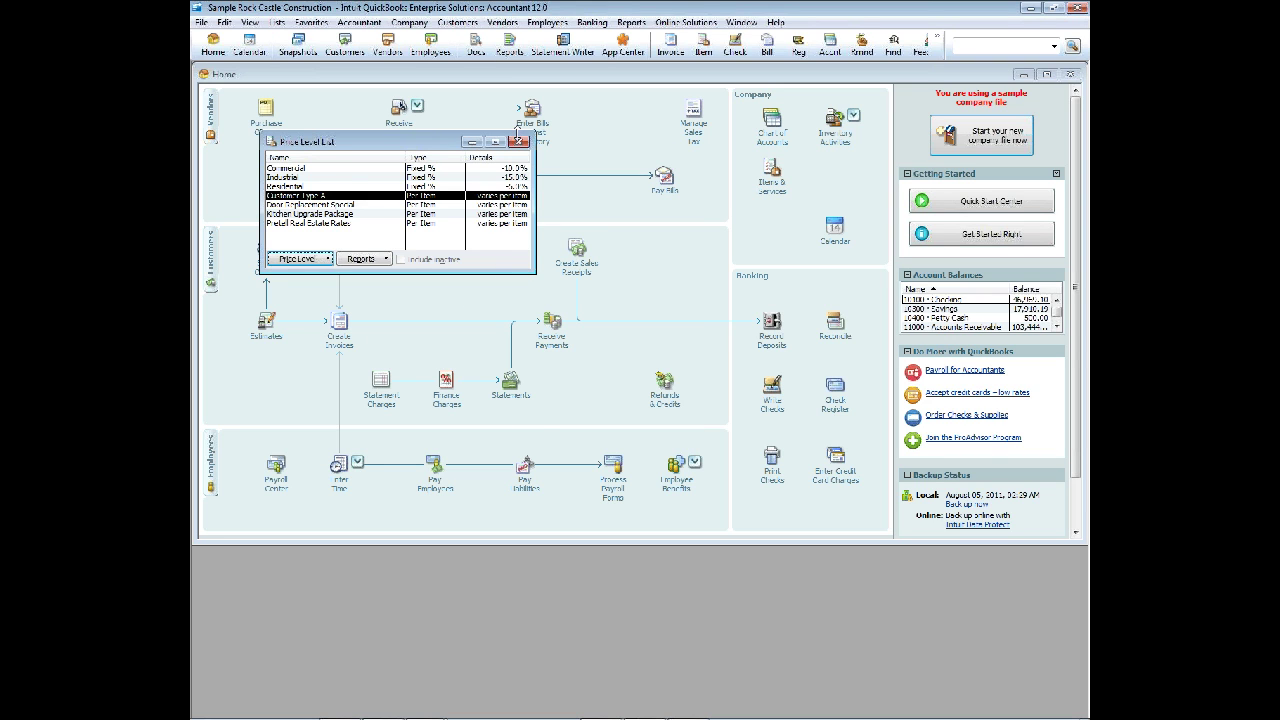
left_click(518, 141)
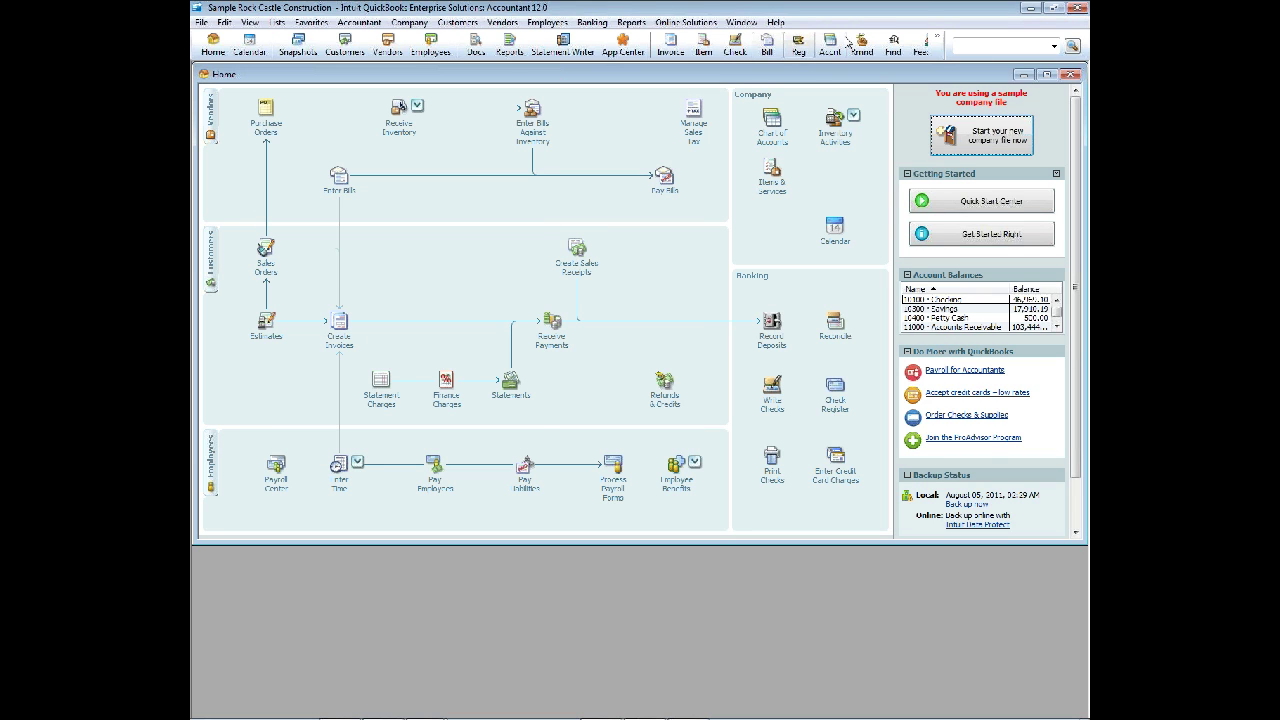
- Search the item list for cabinets and open the Cabinets inventory part for editing
left_click(703, 45)
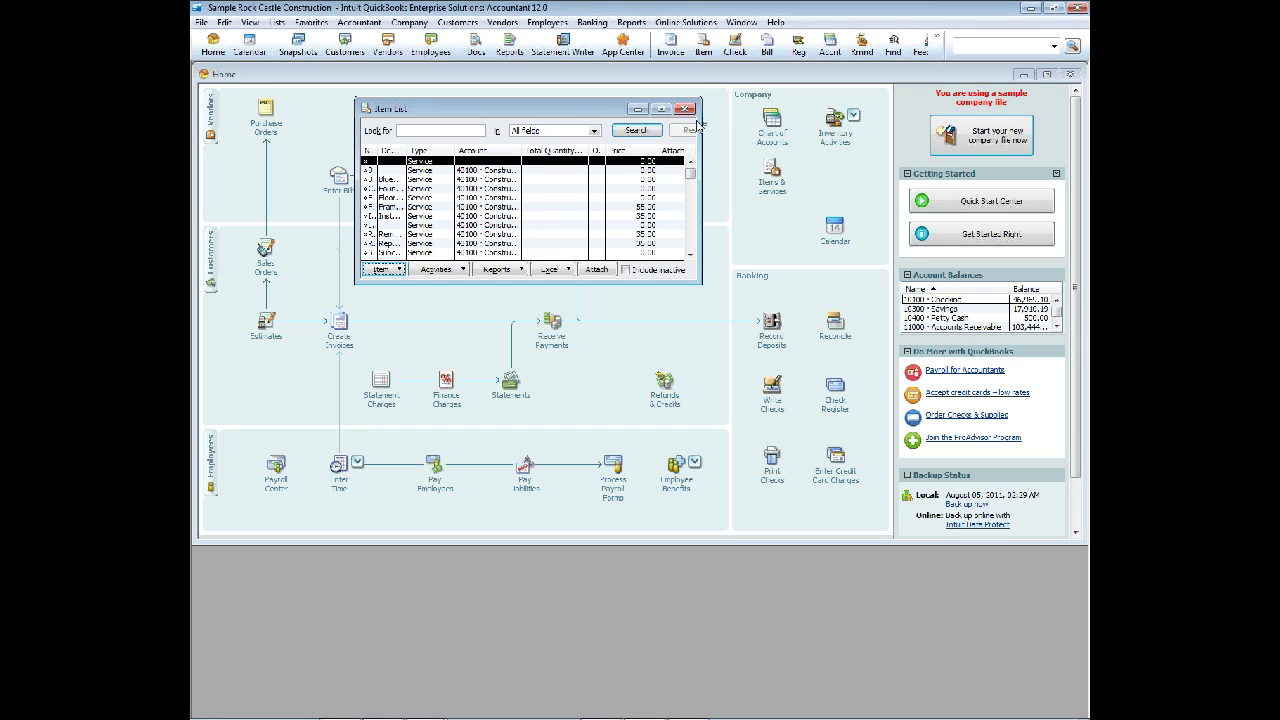
left_click(445, 132)
left_click(636, 130)
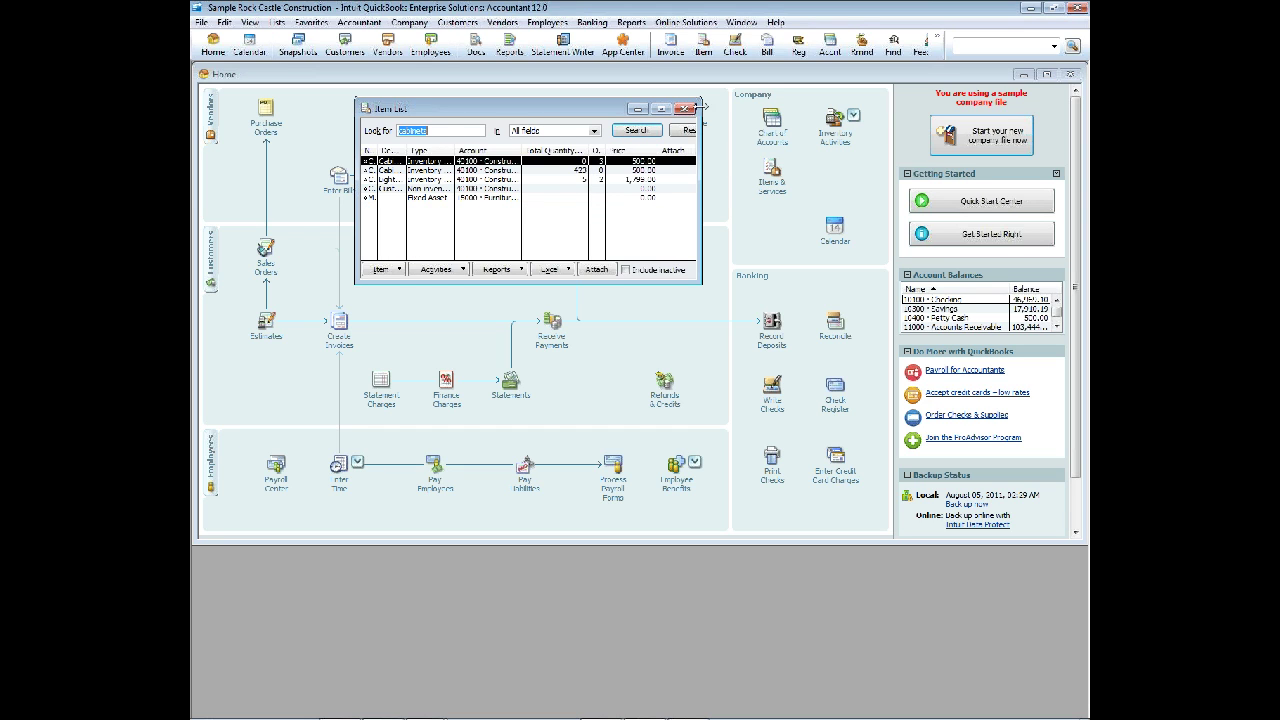
left_click(660, 108)
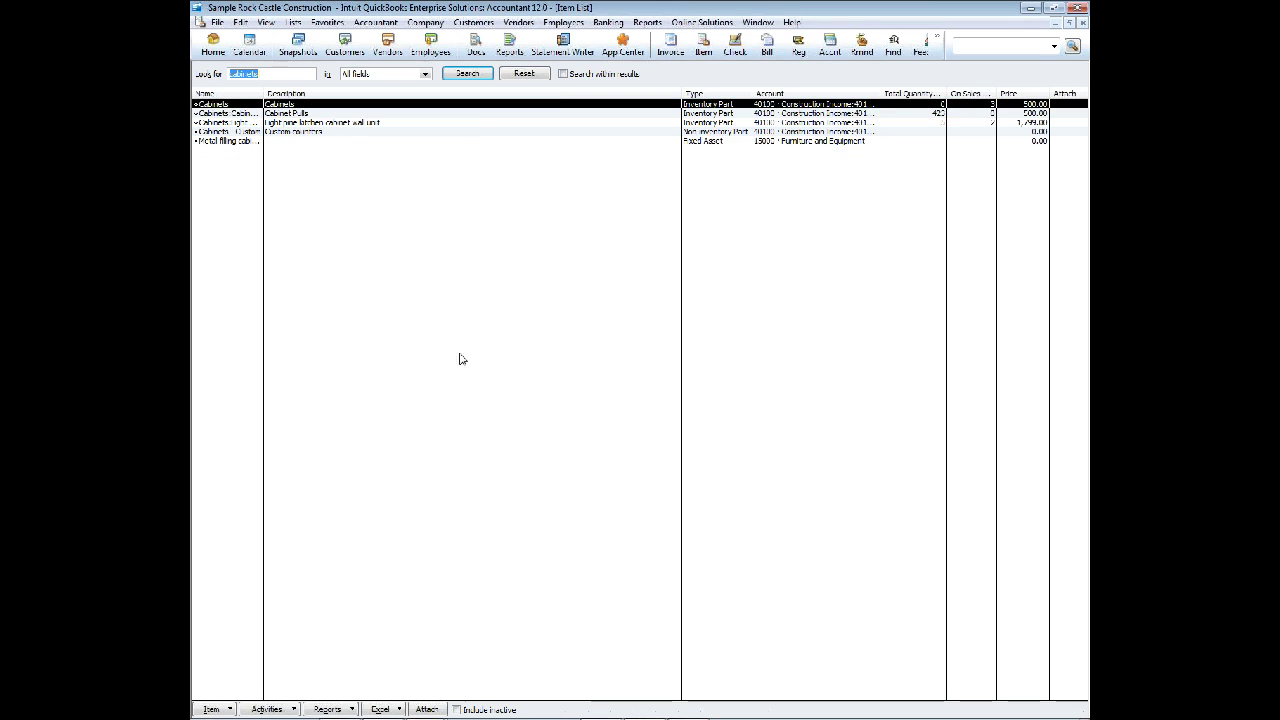
double_click(291, 106)
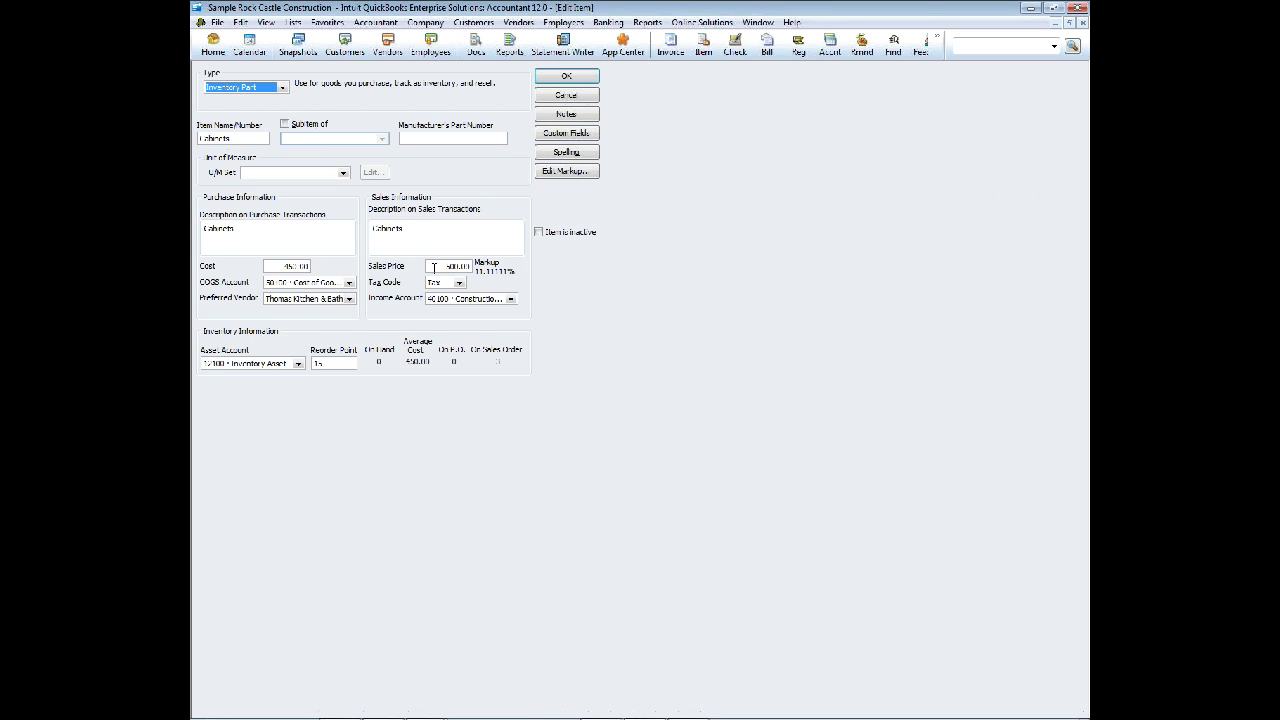
- Set the Cabinets item's sales price to 600, save the item and acknowledge the standard price warning
left_click(447, 266)
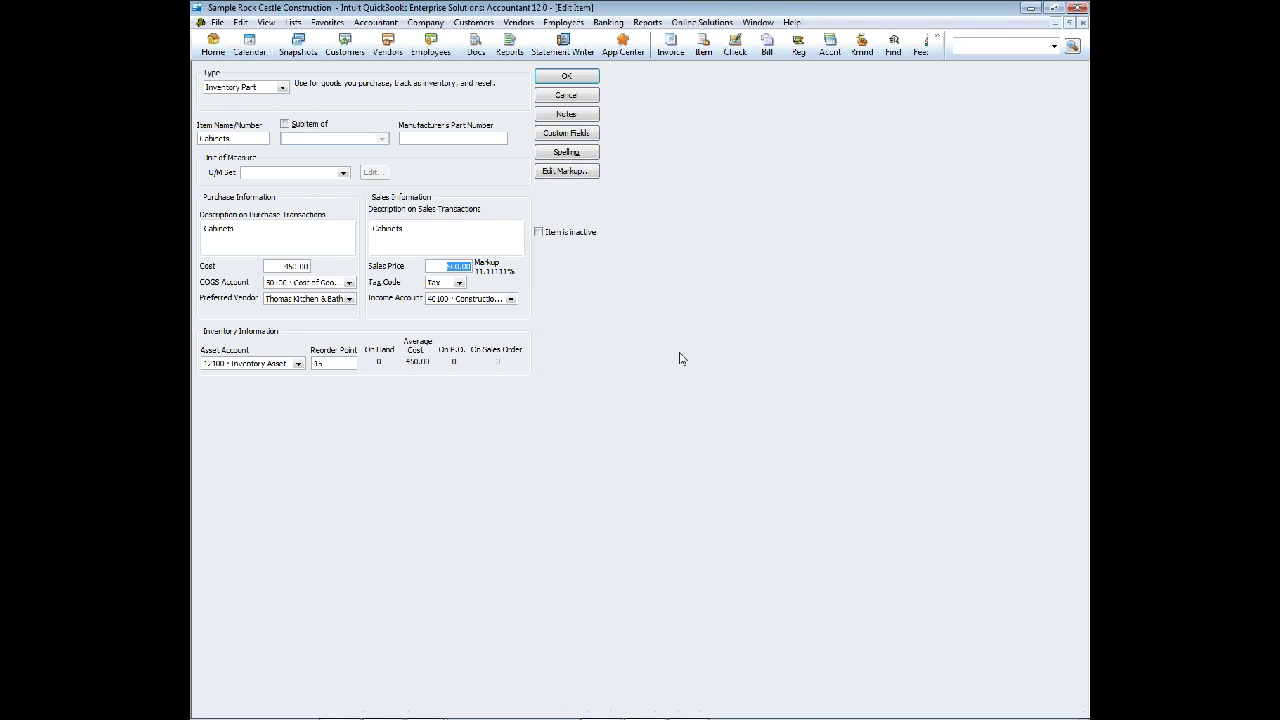
type("500")
key("Tab")
left_click(572, 80)
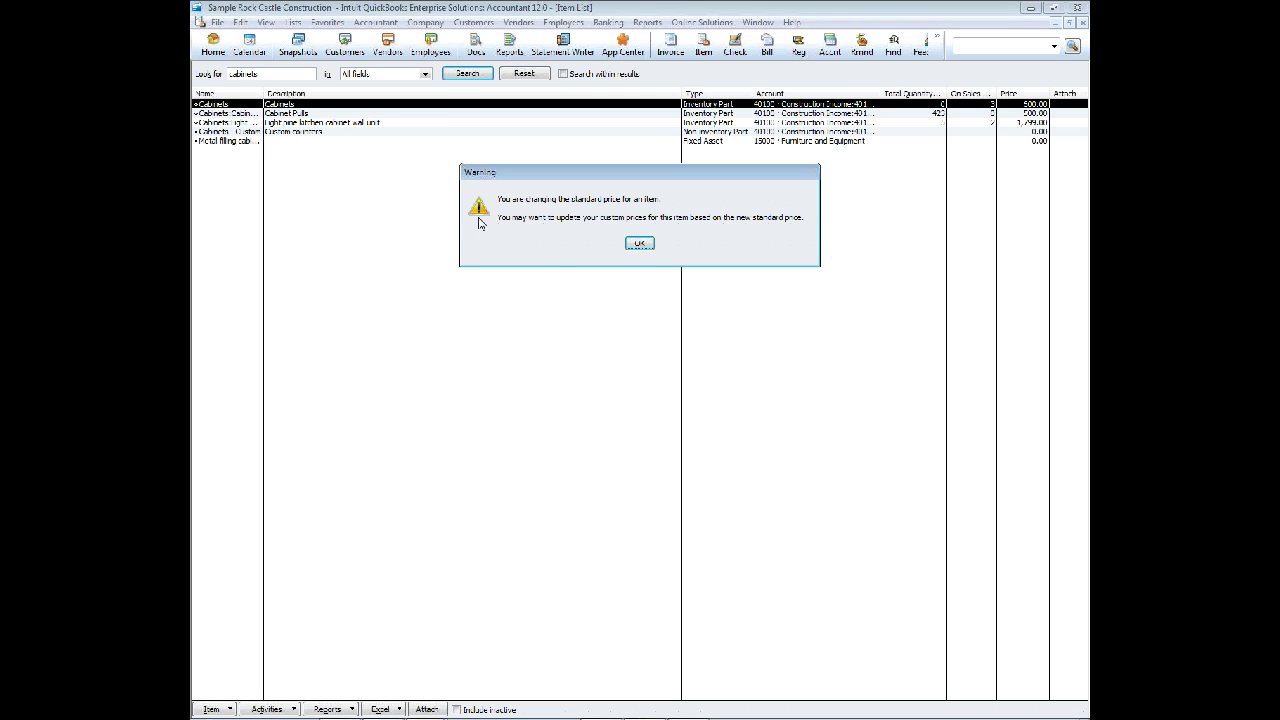
left_click(640, 244)
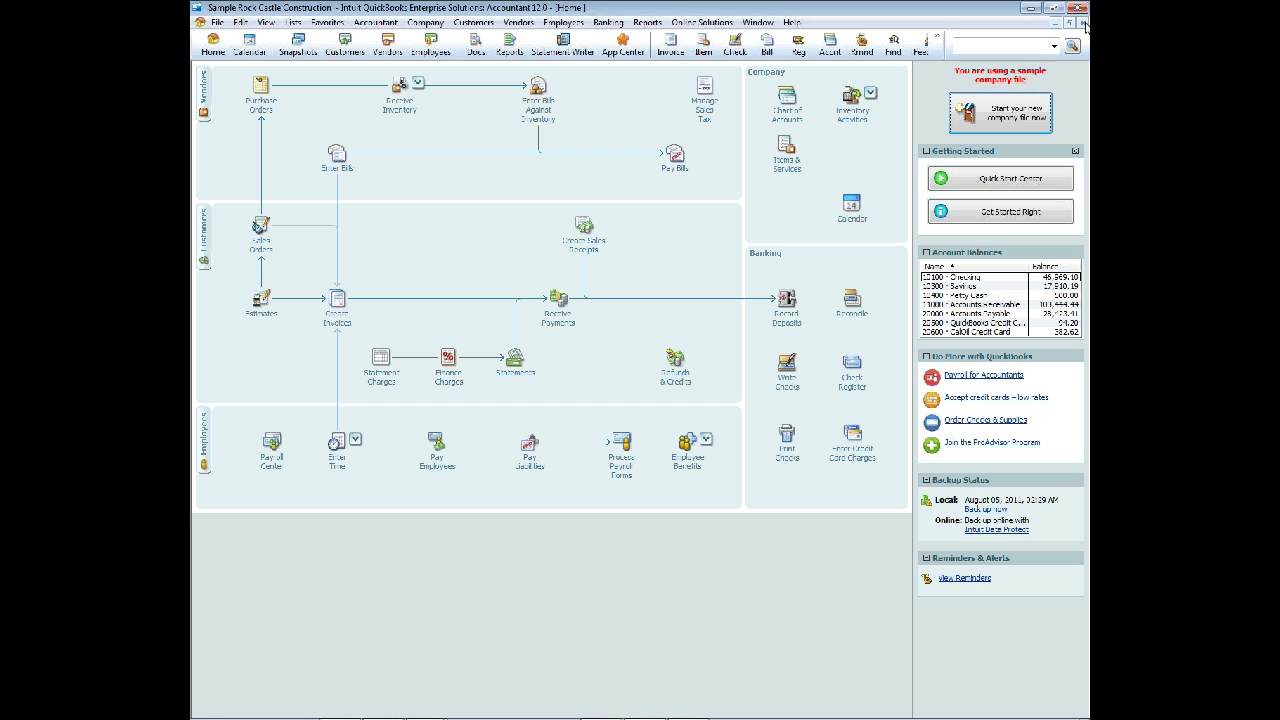
- Open the Customer Type A price level from the price level list for editing
left_click(291, 22)
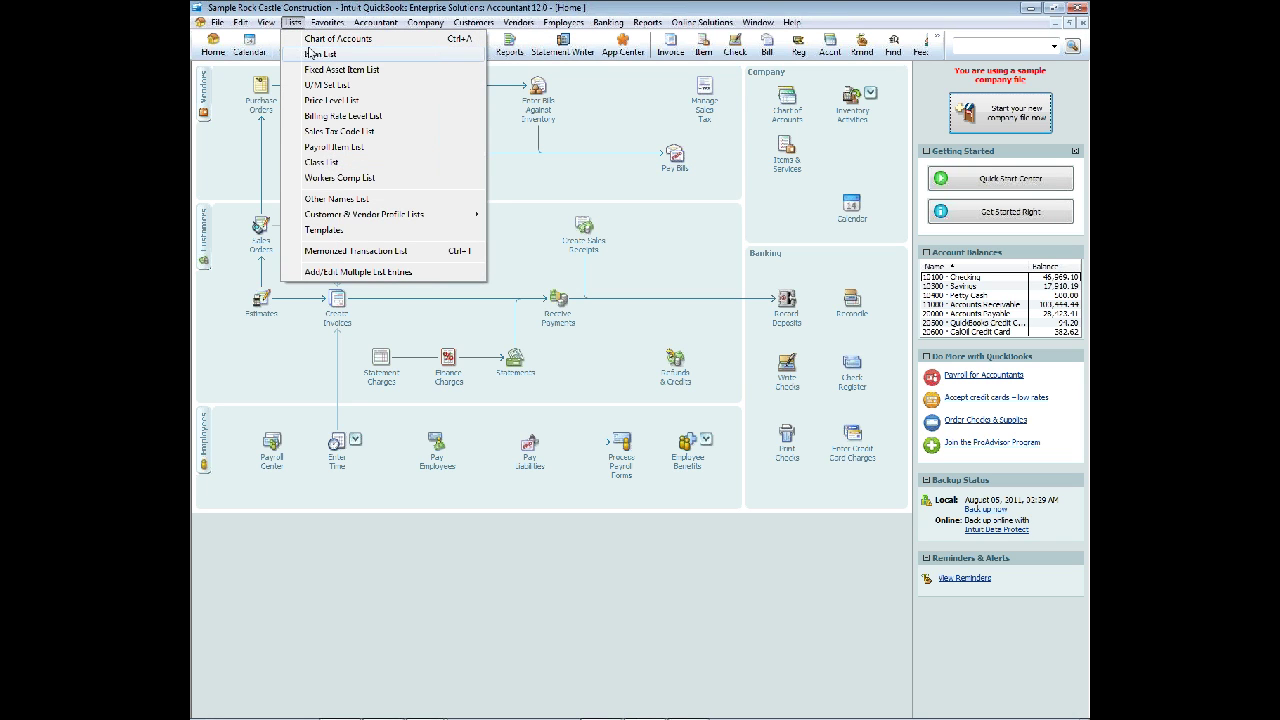
left_click(318, 101)
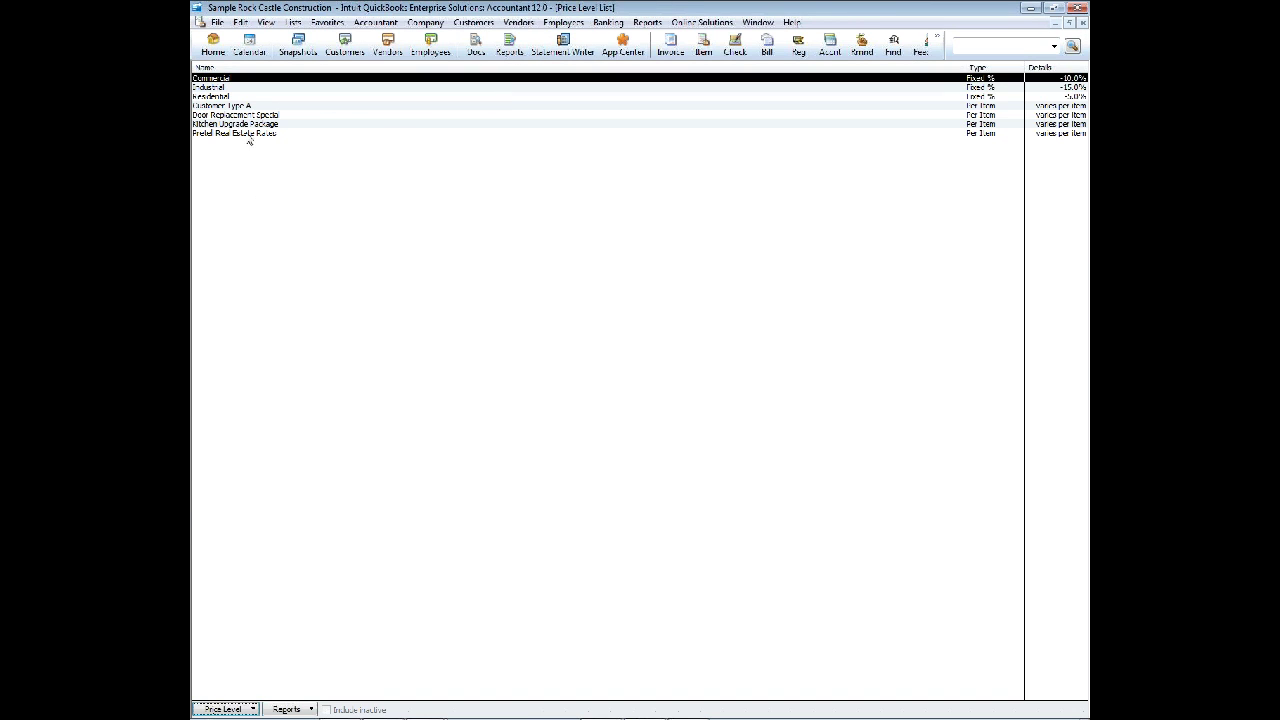
double_click(229, 110)
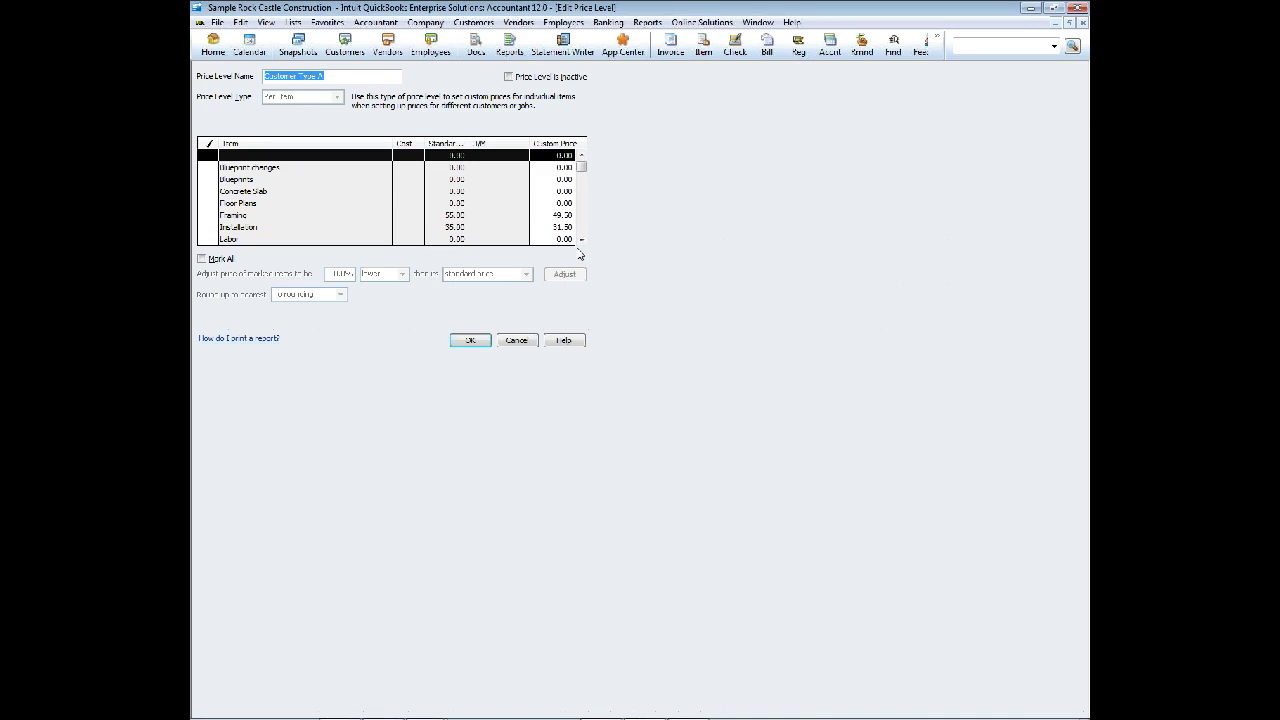
- Set the custom price of the Cabinets item to 480, save the price level and close the price level list
left_click(581, 240)
left_click(581, 240)
left_click(581, 240)
left_click(581, 240)
left_click(581, 240)
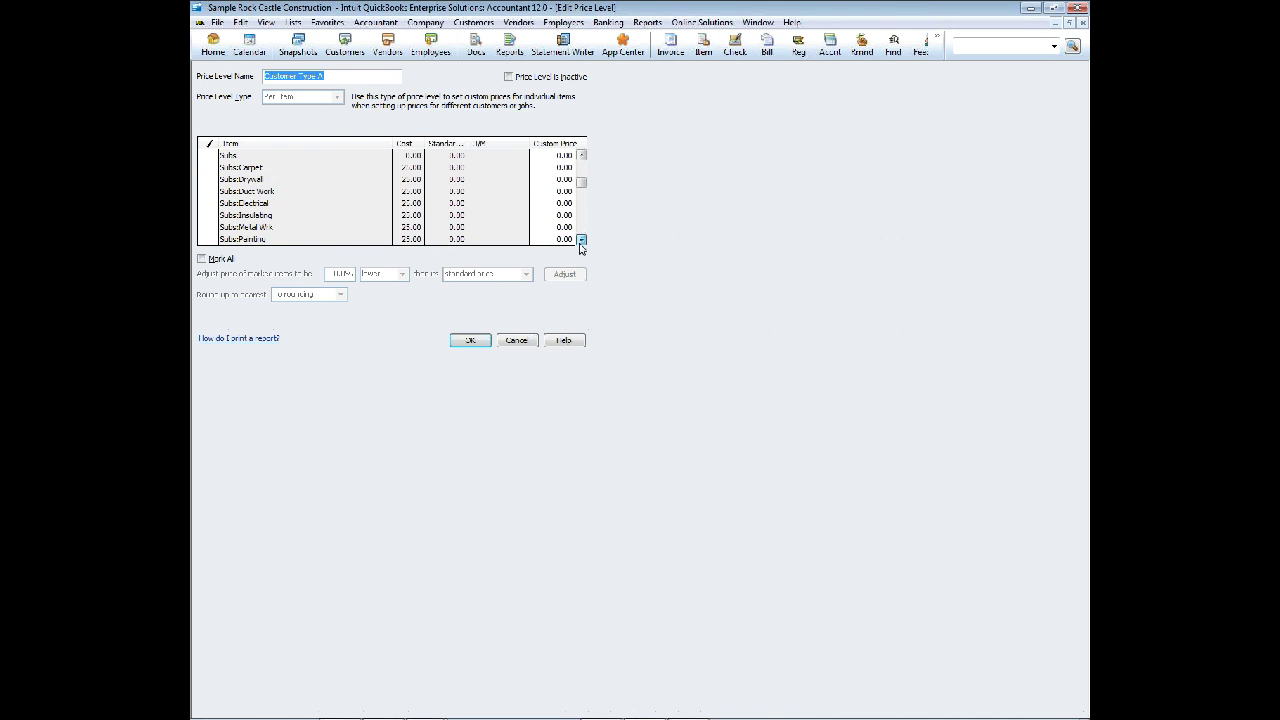
left_click(581, 240)
left_click(581, 240)
left_click(558, 227)
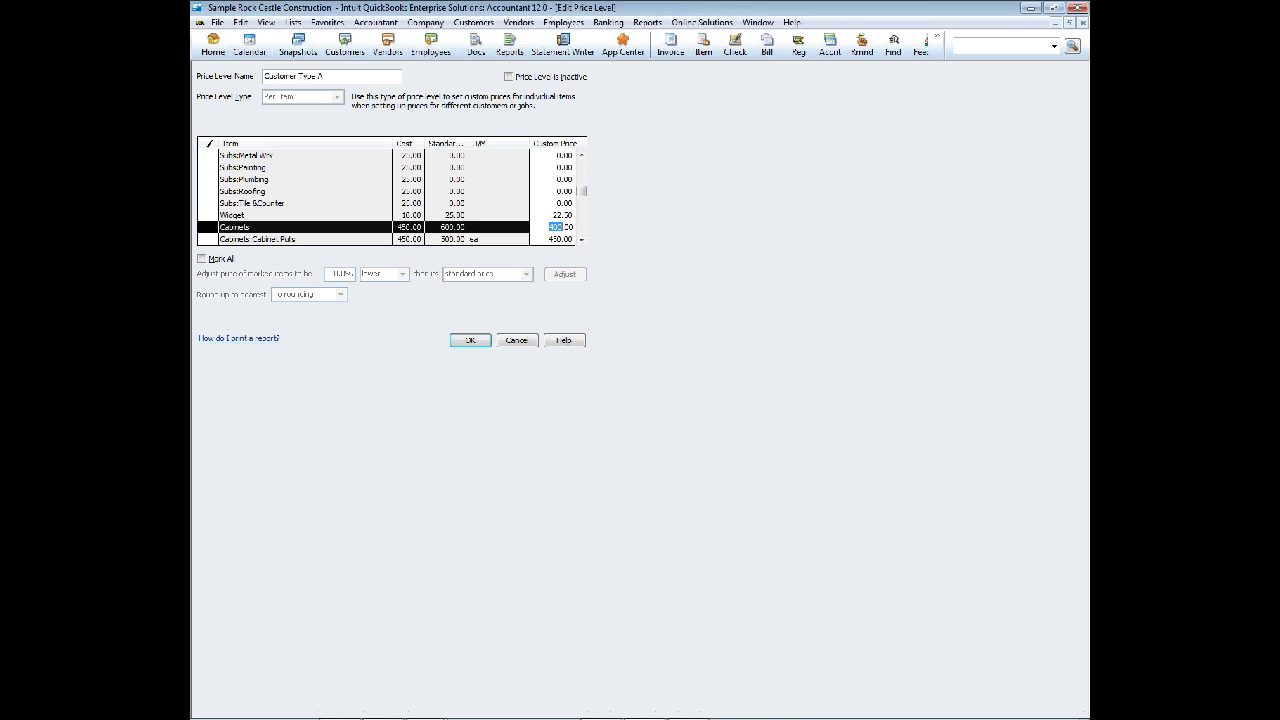
type("480")
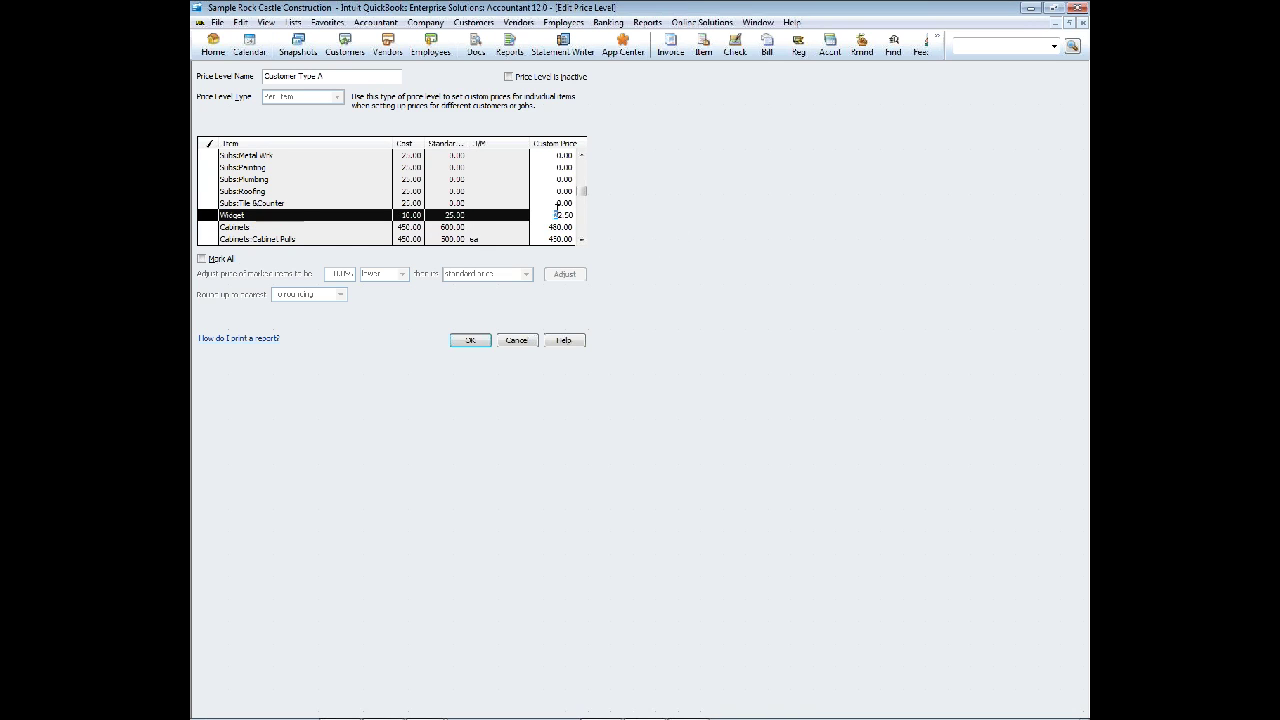
key("Up")
mouse_move(745, 719)
left_click(472, 344)
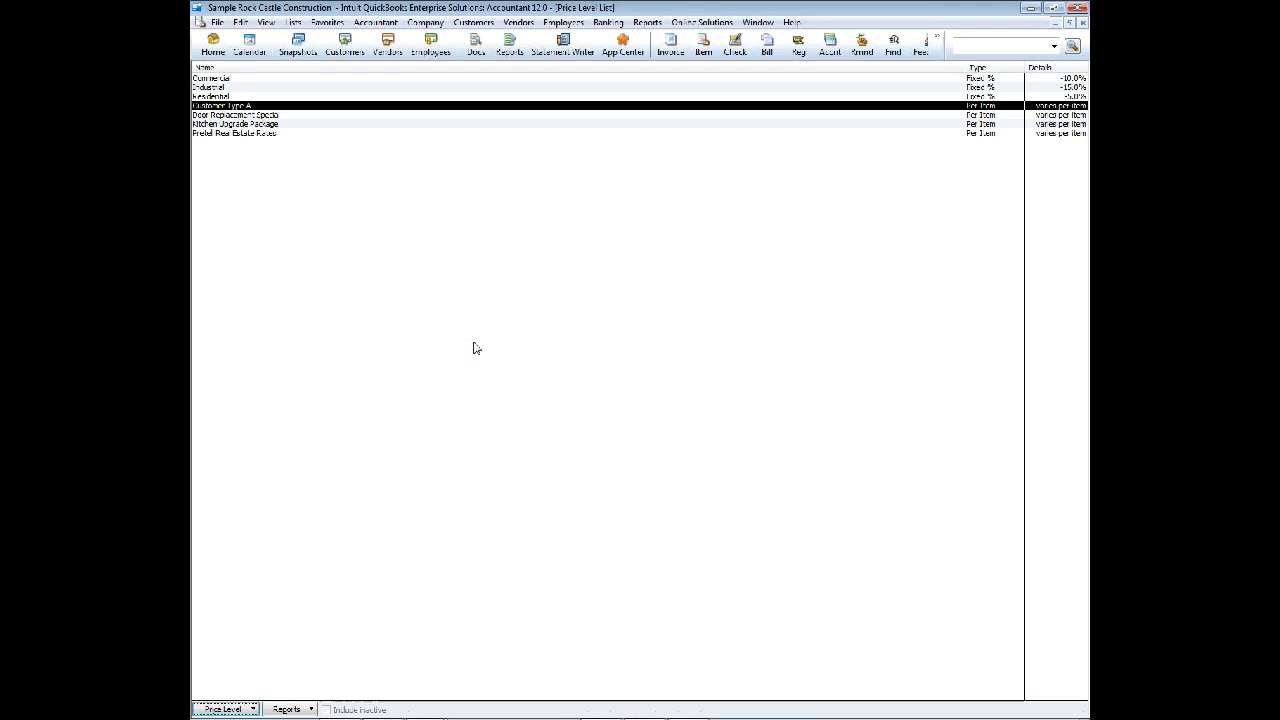
left_click(1082, 22)
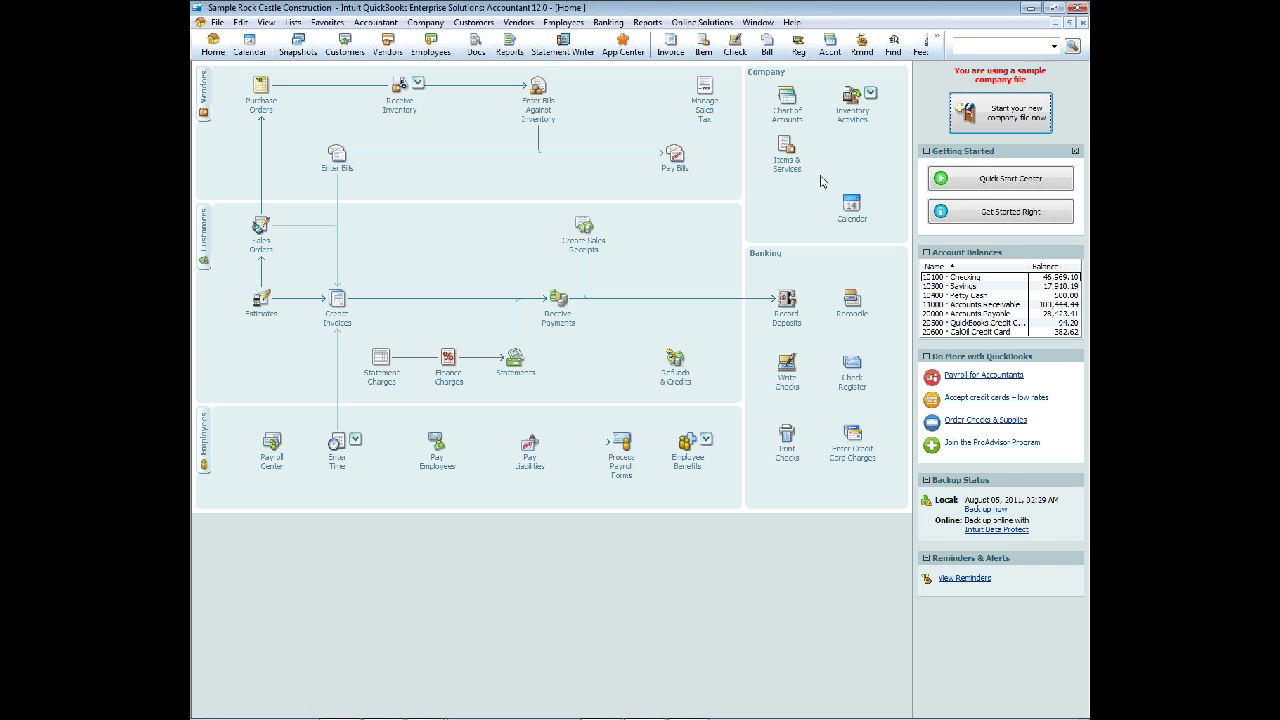
- Switch to the PowerPoint presentation
mouse_move(773, 712)
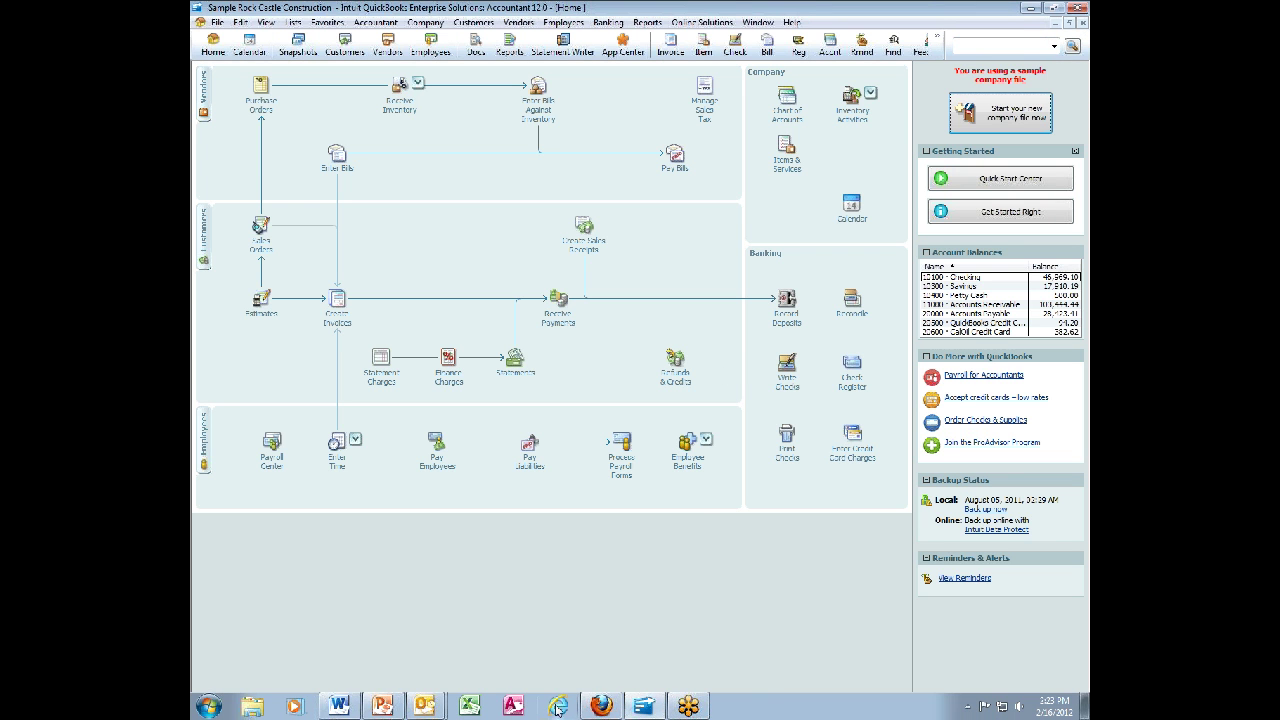
left_click(390, 710)
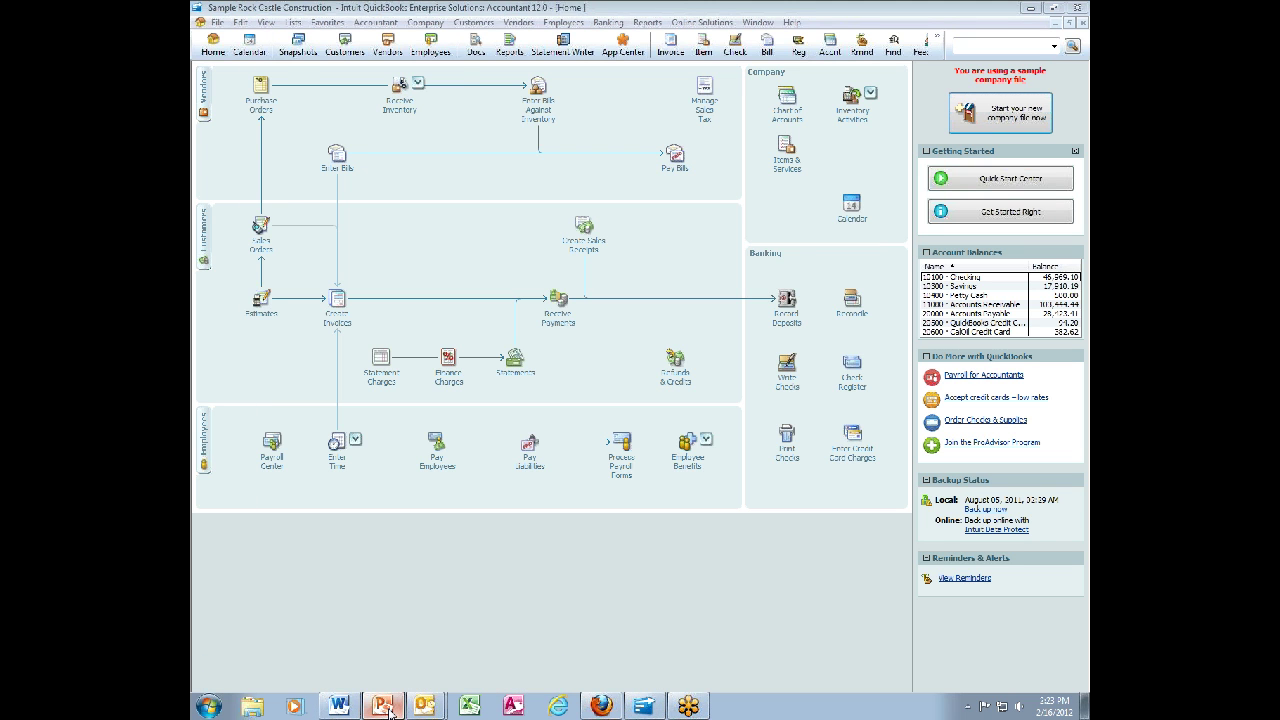